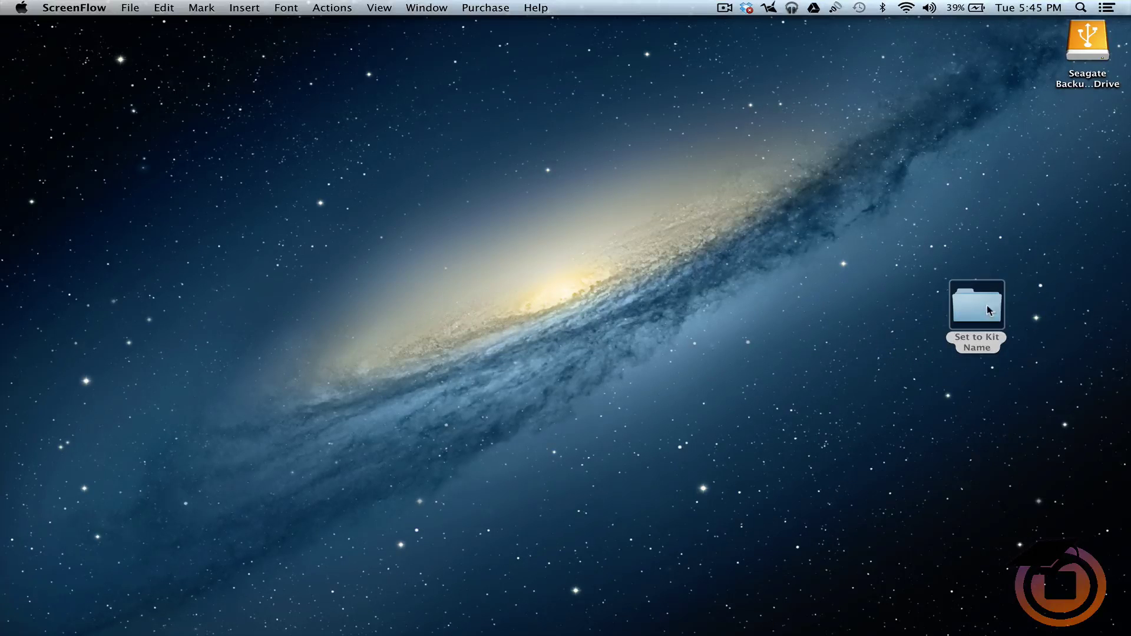
# - Open the Set to Kit Name folder to view its PNGs and meta file, then close it
pyautogui.doubleClick(980, 317)
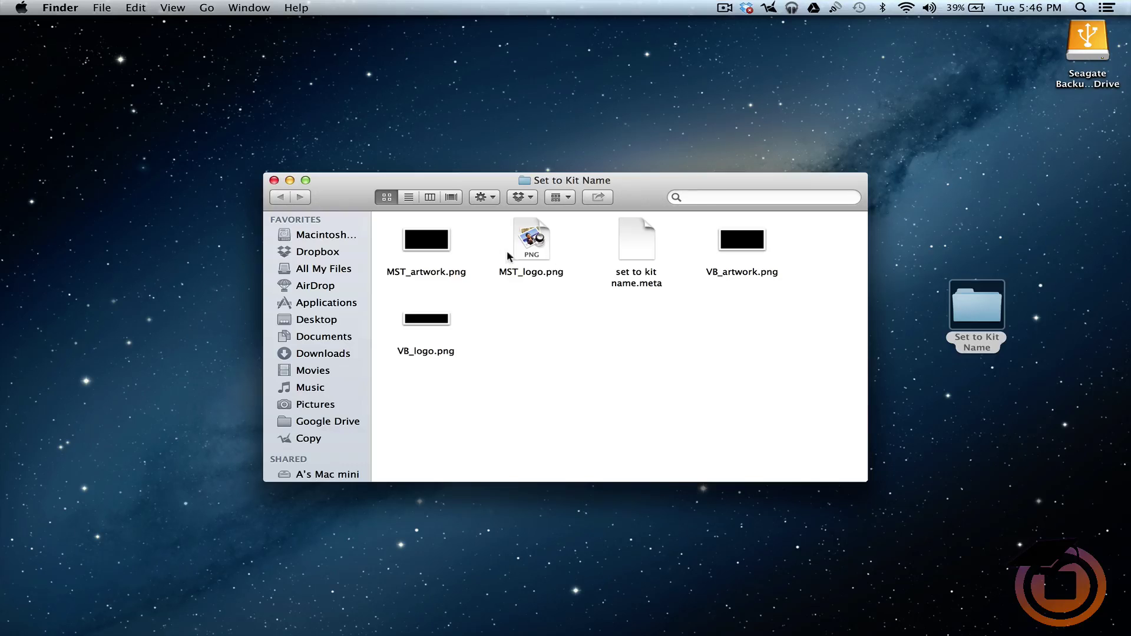
pyautogui.click(273, 181)
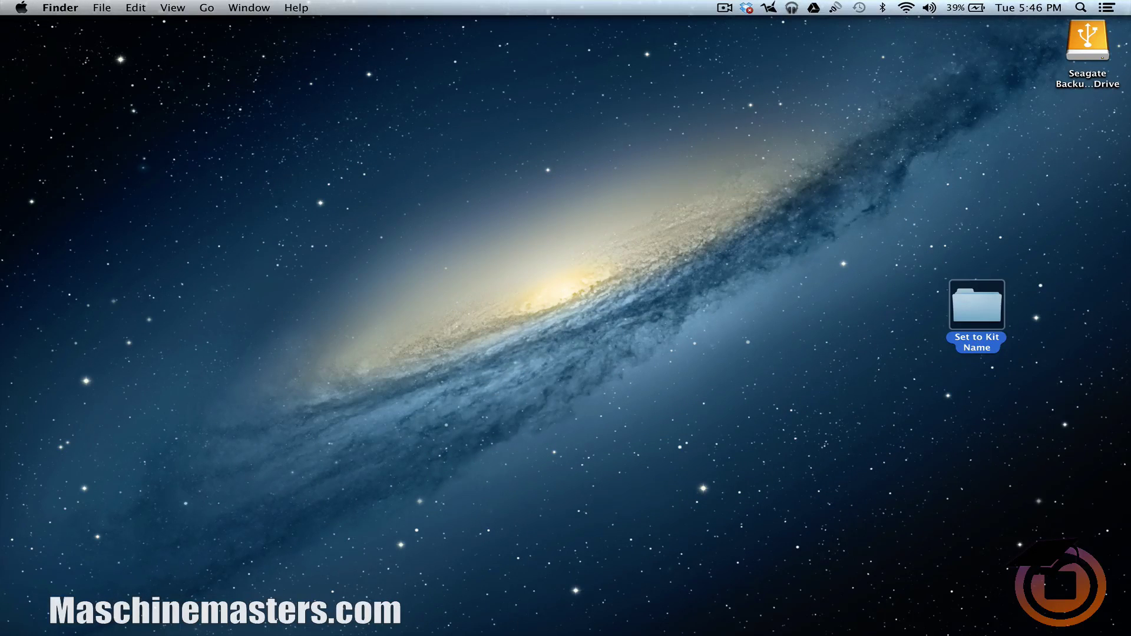
# - Launch Safari and load hiphopdrumsamples.com
pyautogui.moveTo(489, 634)
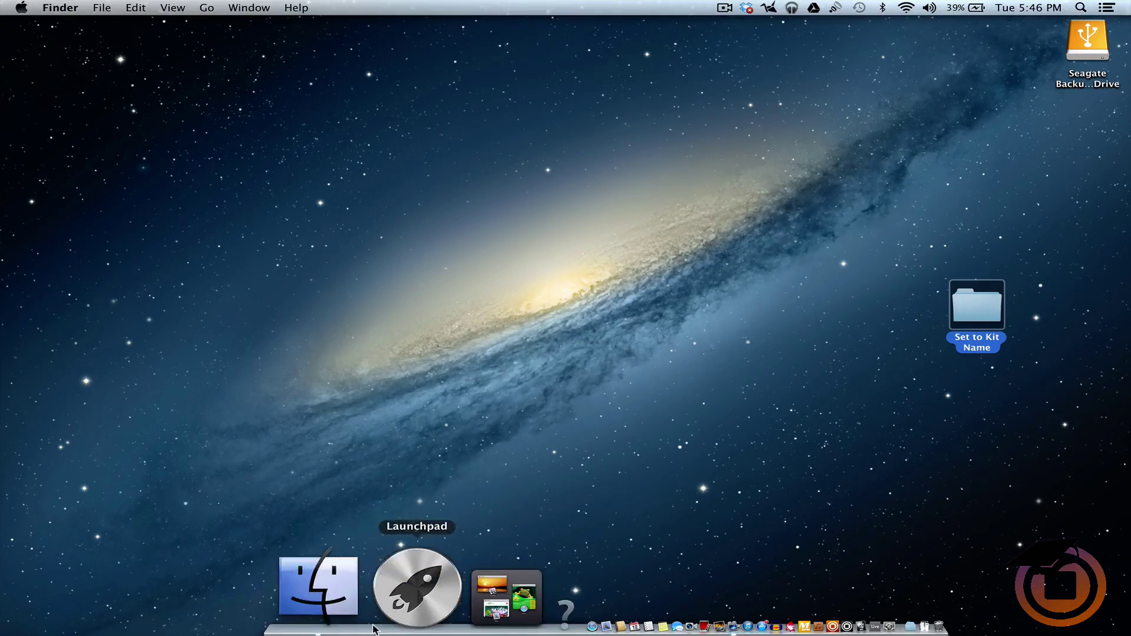
pyautogui.click(424, 612)
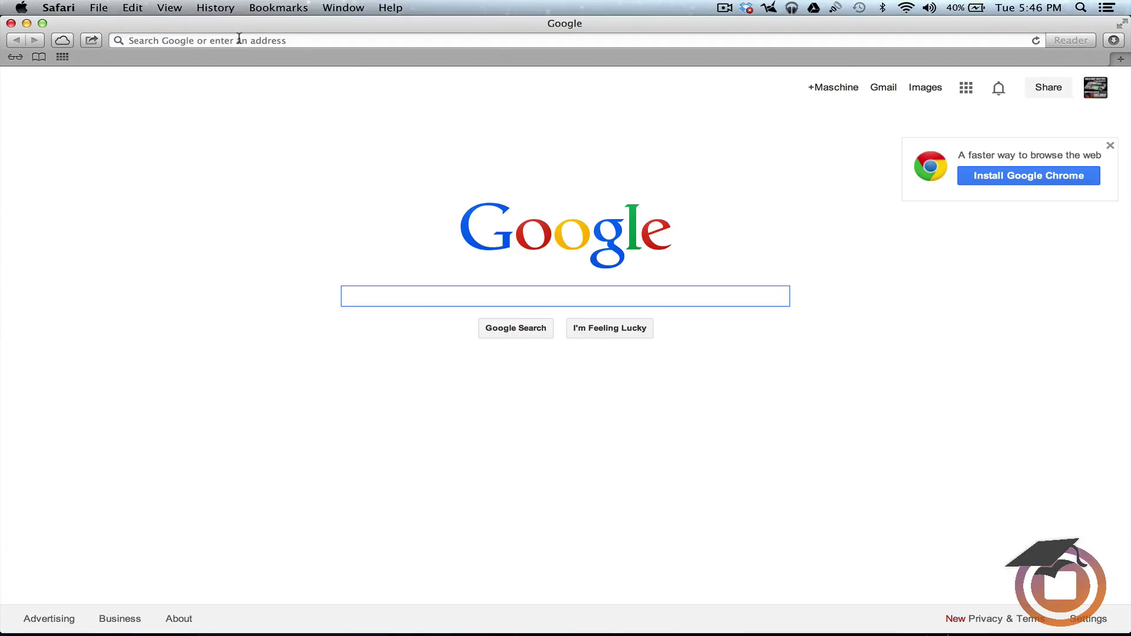
pyautogui.click(236, 39)
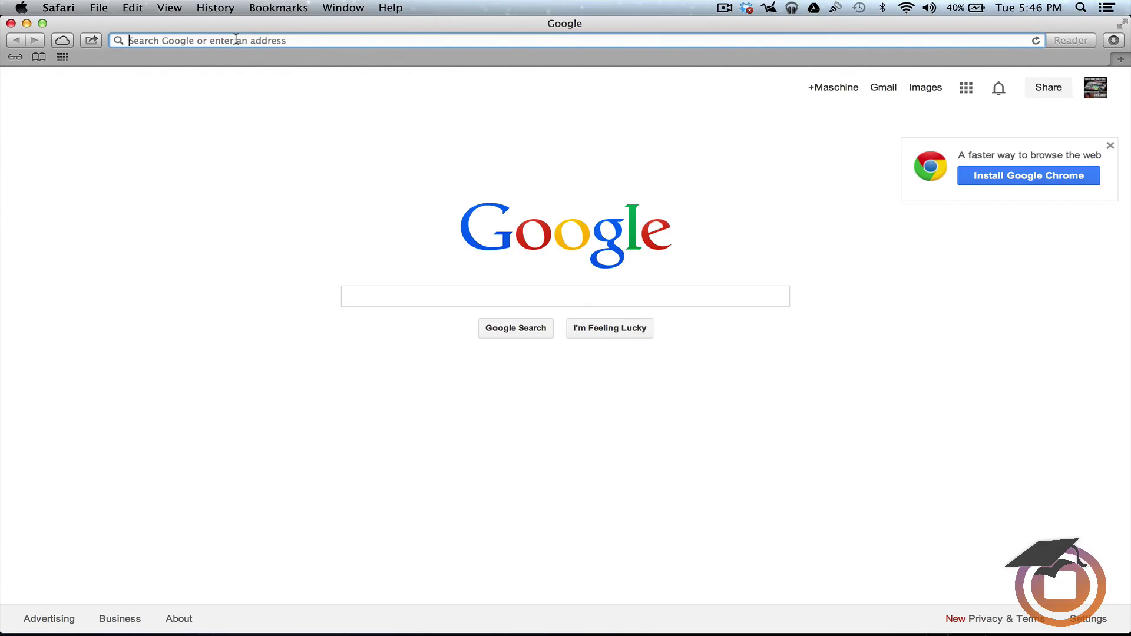
pyautogui.write('hi')
pyautogui.press('Return')
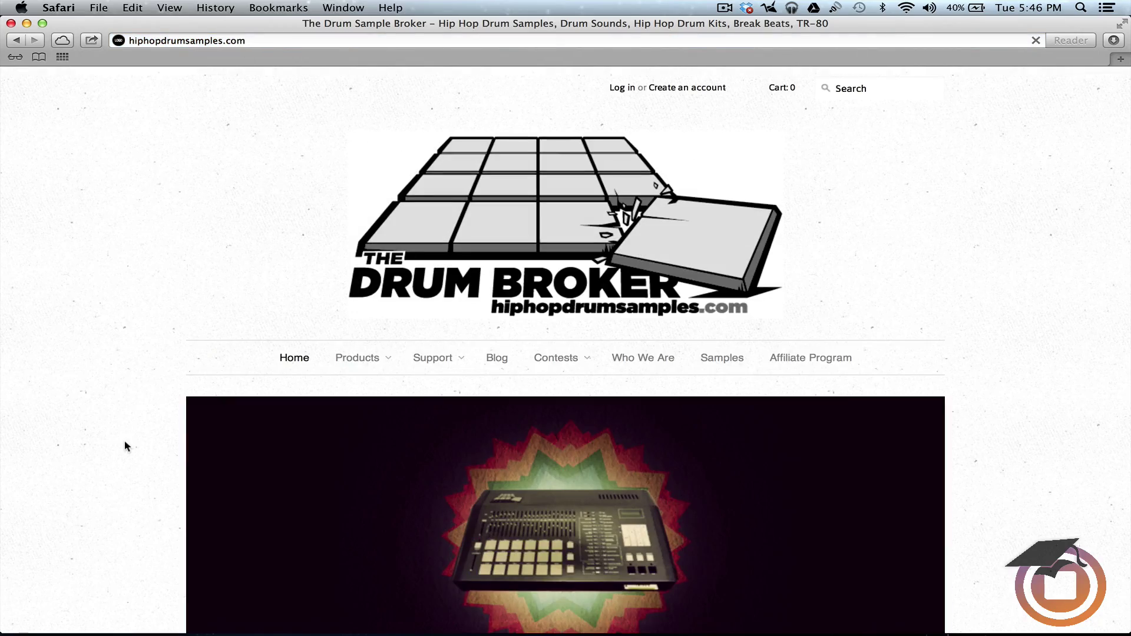
# - Save The Official 9th Wonder Drum Kit cover image to Downloads
pyautogui.scroll(-15, 125, 446)
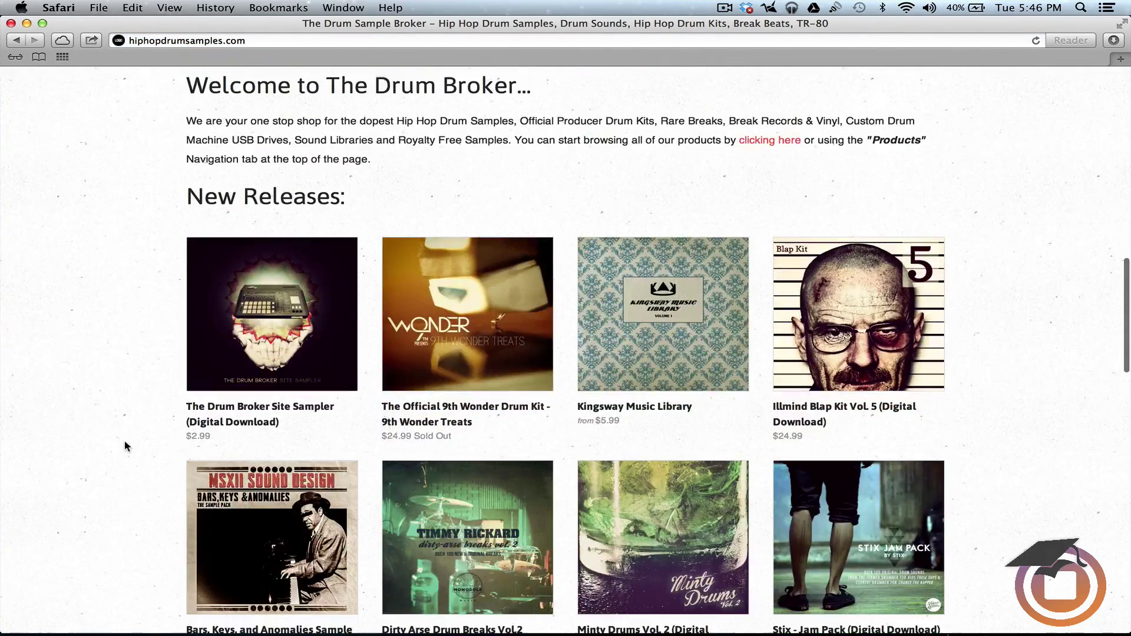
pyautogui.scroll(-3, 125, 446)
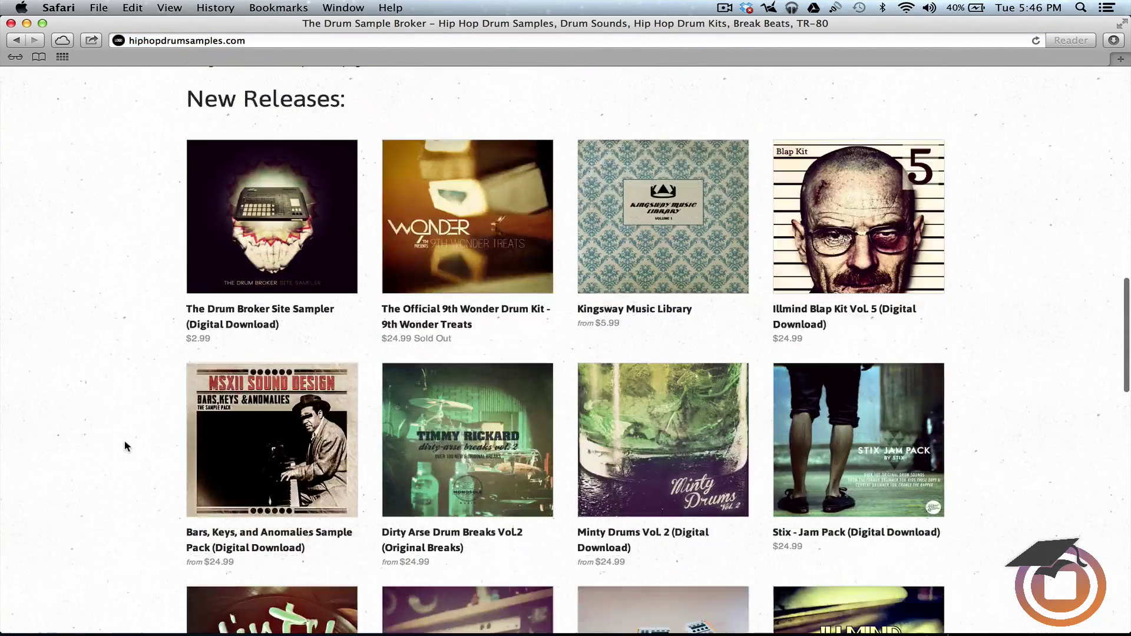
pyautogui.scroll(-1, 467, 229)
pyautogui.rightClick(467, 229)
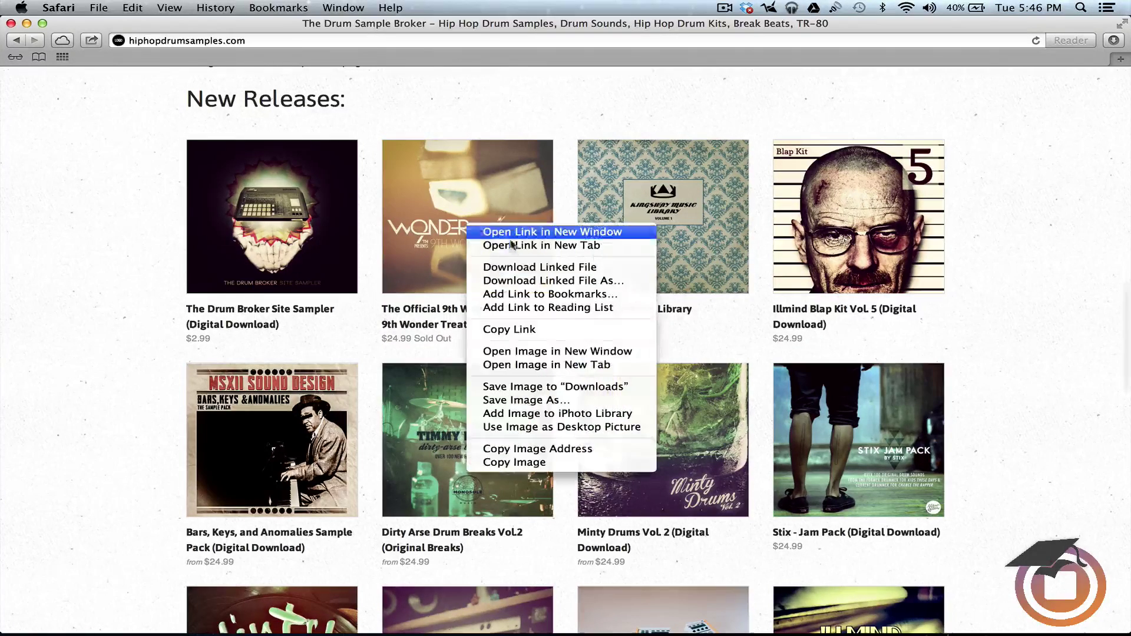
pyautogui.click(541, 386)
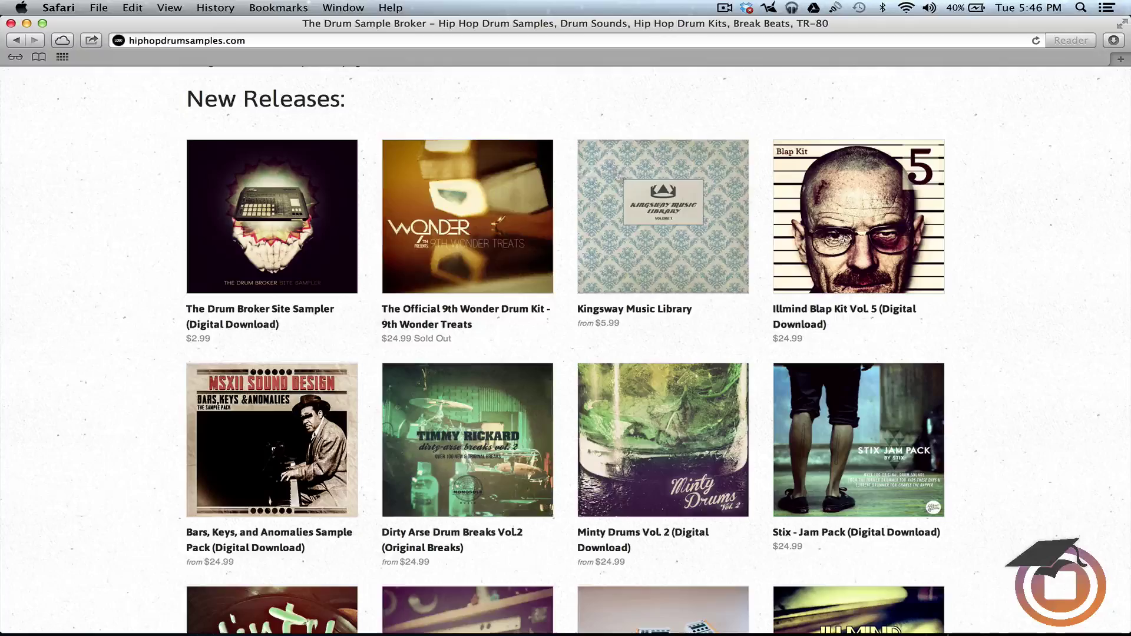
# - Return to the drum samples page and quit Safari
pyautogui.hotkey('ctrl', 'Up')
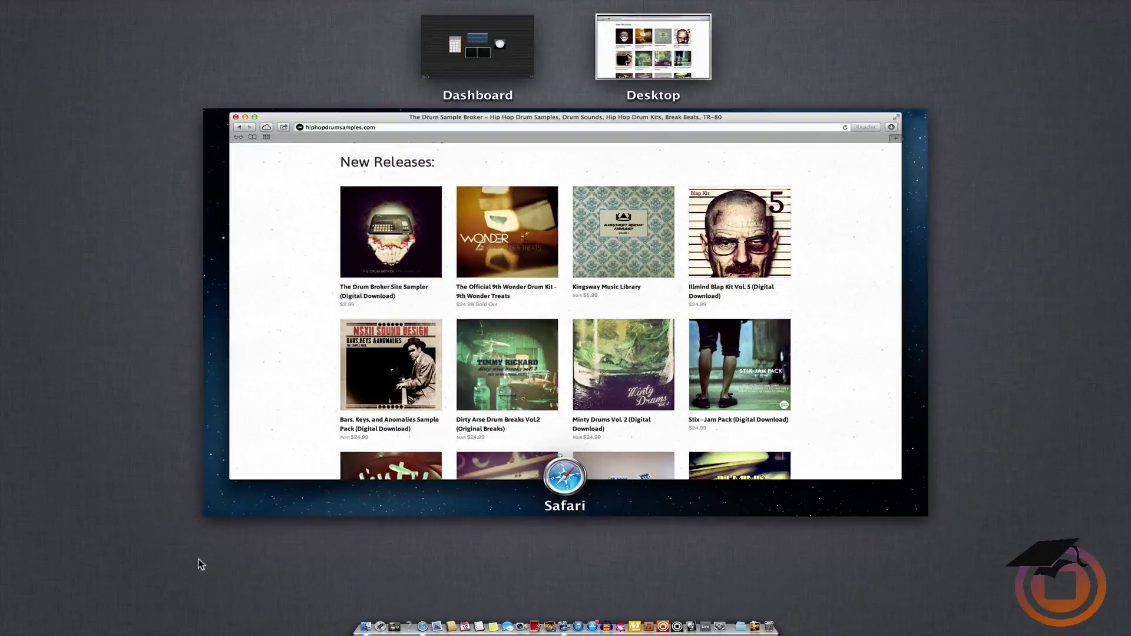
pyautogui.click(277, 242)
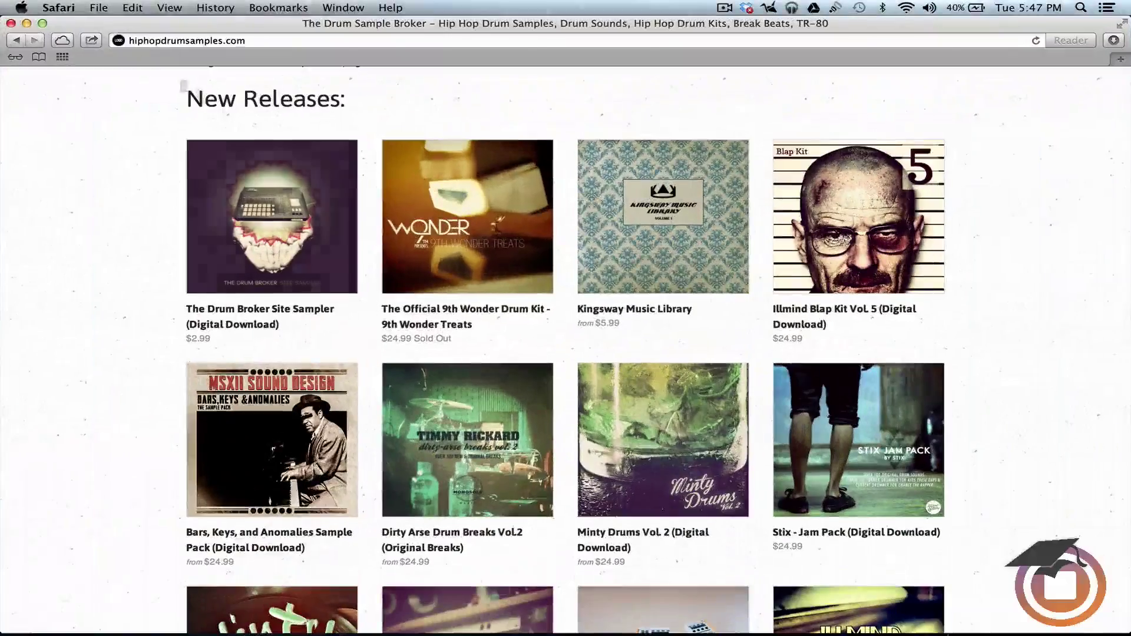
pyautogui.click(59, 8)
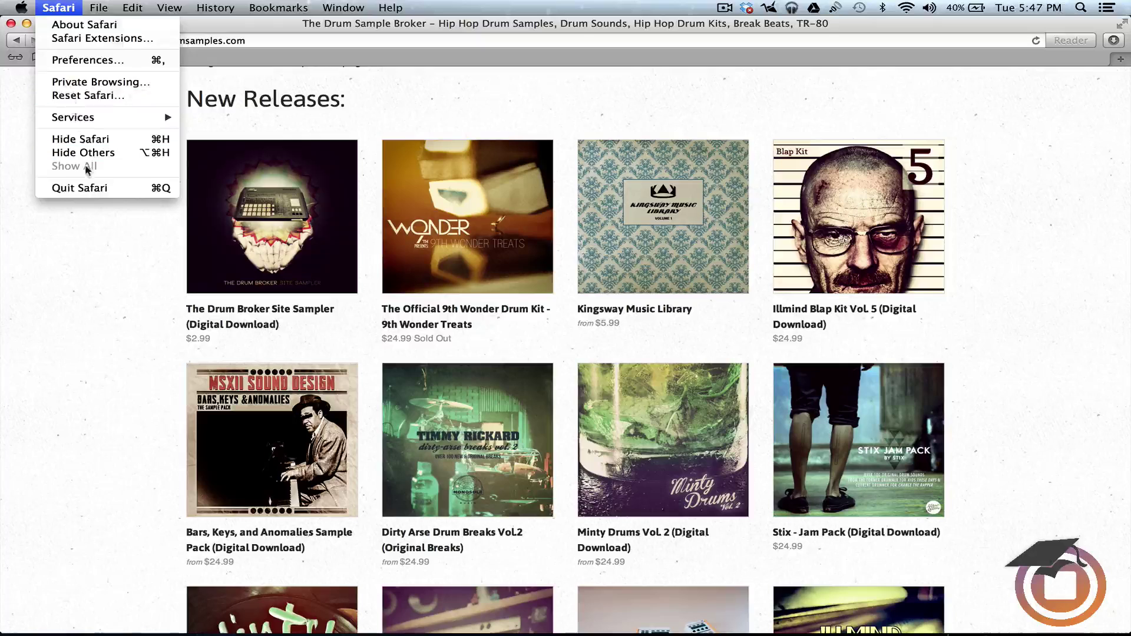
pyautogui.click(80, 188)
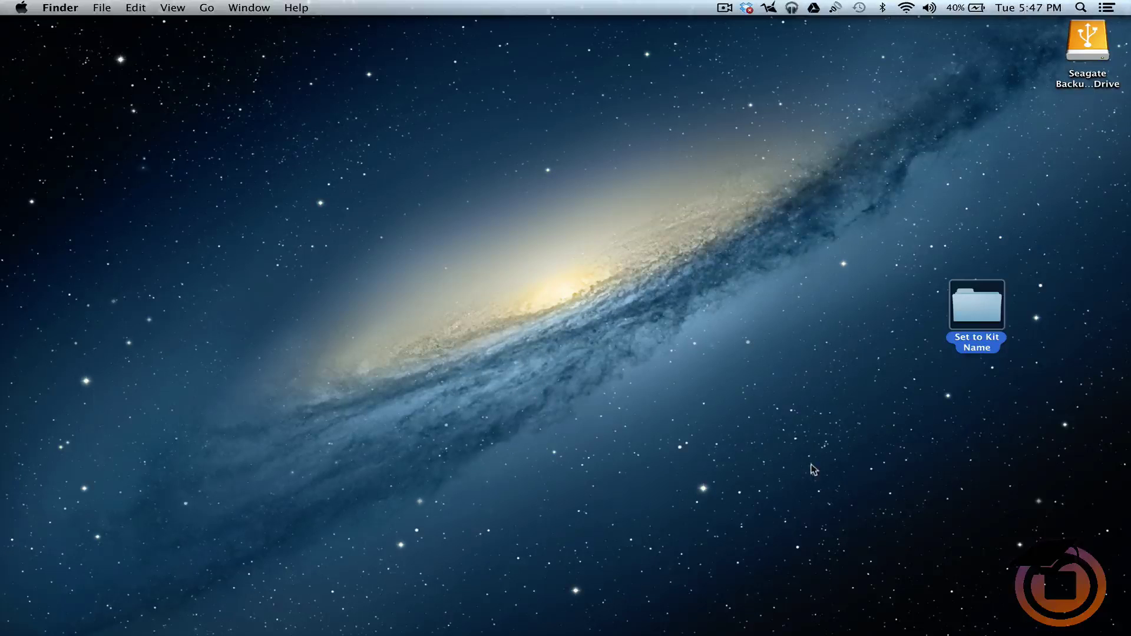
# - Copy the 9th-wonder-treats JPG from All My Files onto the desktop beside the Set to Kit Name folder
pyautogui.moveTo(560, 633)
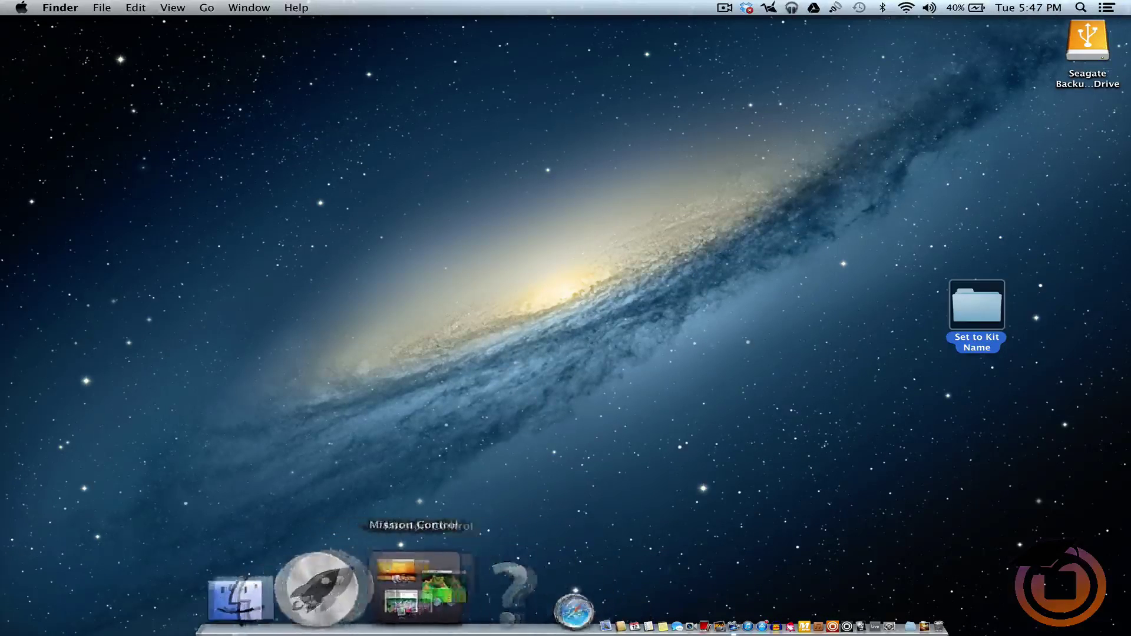
pyautogui.click(360, 589)
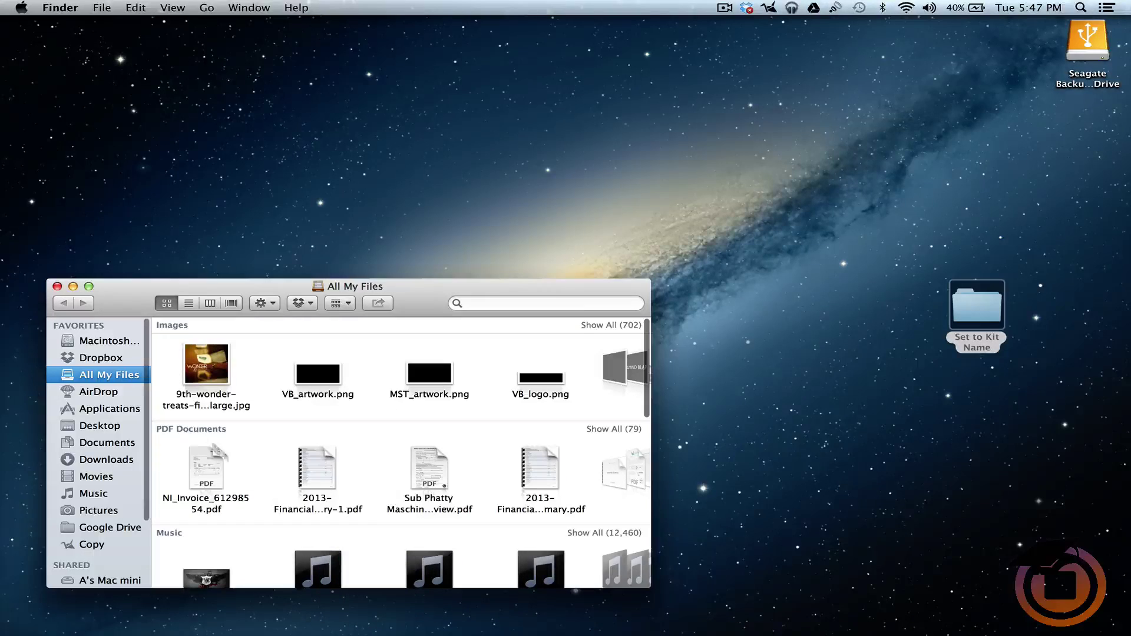
pyautogui.click(204, 370)
pyautogui.moveTo(204, 370); pyautogui.dragTo(545, 180)
pyautogui.click(57, 287)
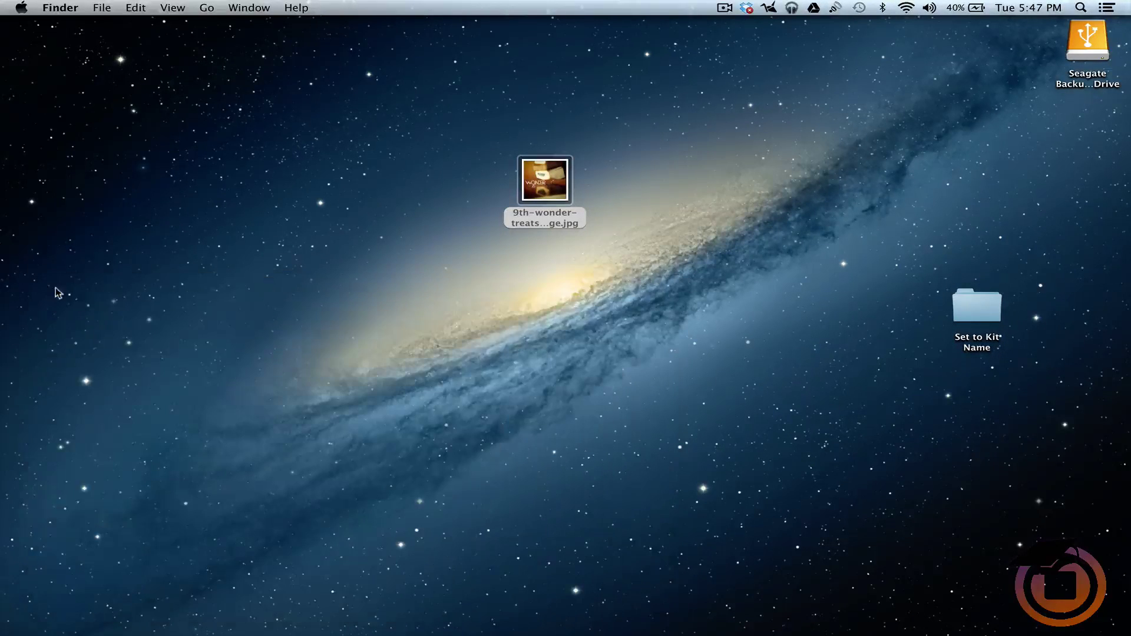
pyautogui.click(739, 426)
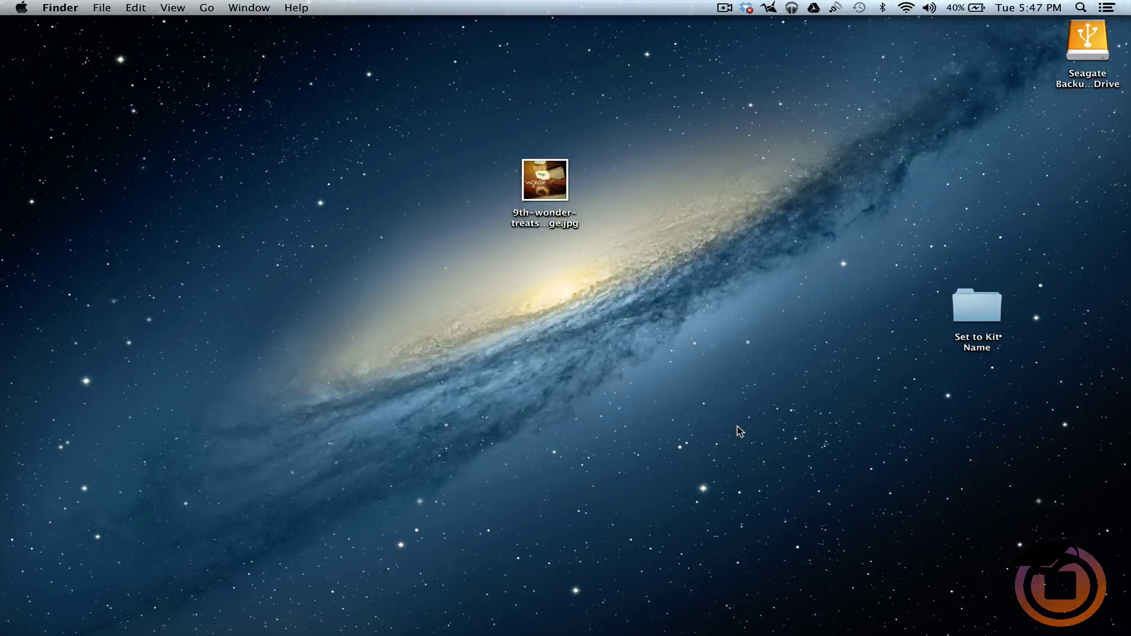
pyautogui.moveTo(556, 183); pyautogui.dragTo(964, 196)
pyautogui.click(790, 297)
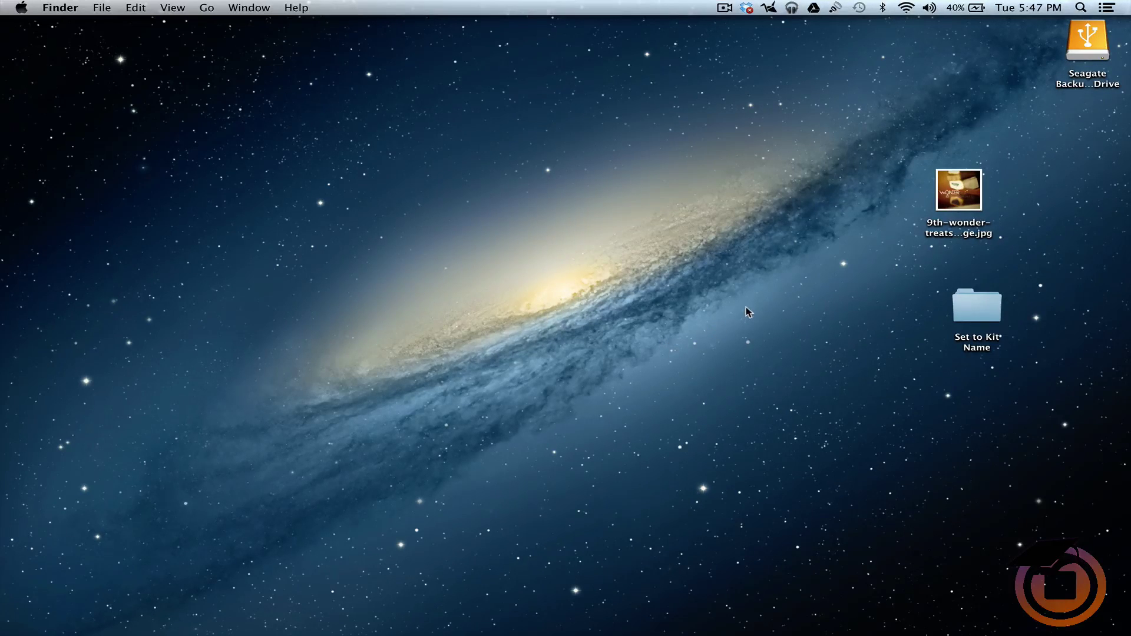
# - Reopen the Set to Kit Name folder and select MST_artwork.png
pyautogui.doubleClick(975, 313)
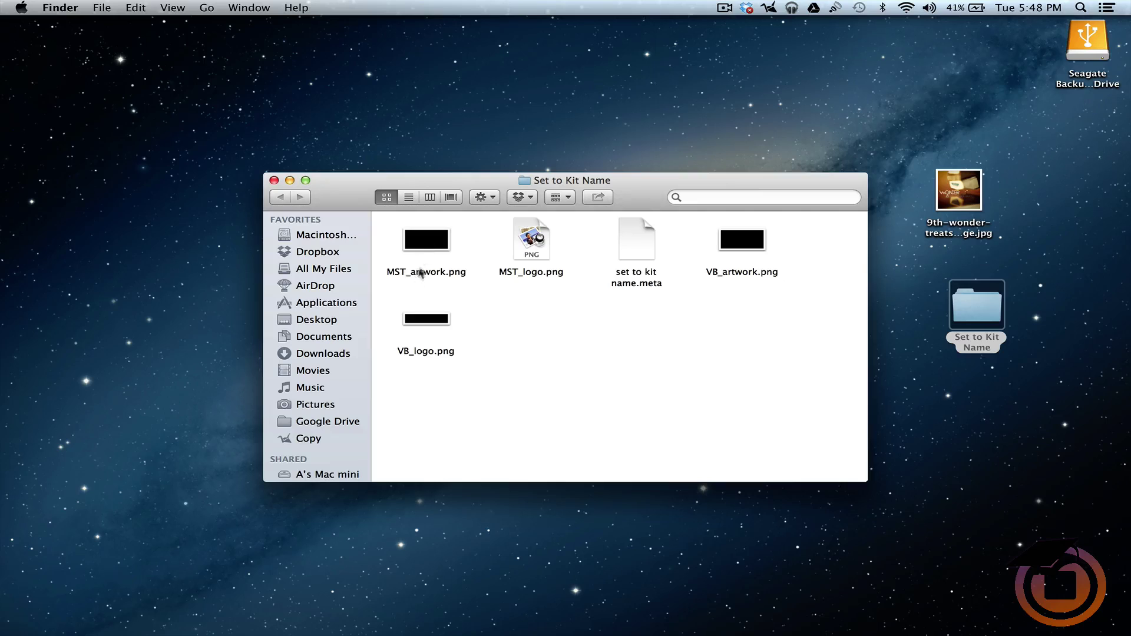
pyautogui.click(419, 245)
pyautogui.doubleClick(419, 245)
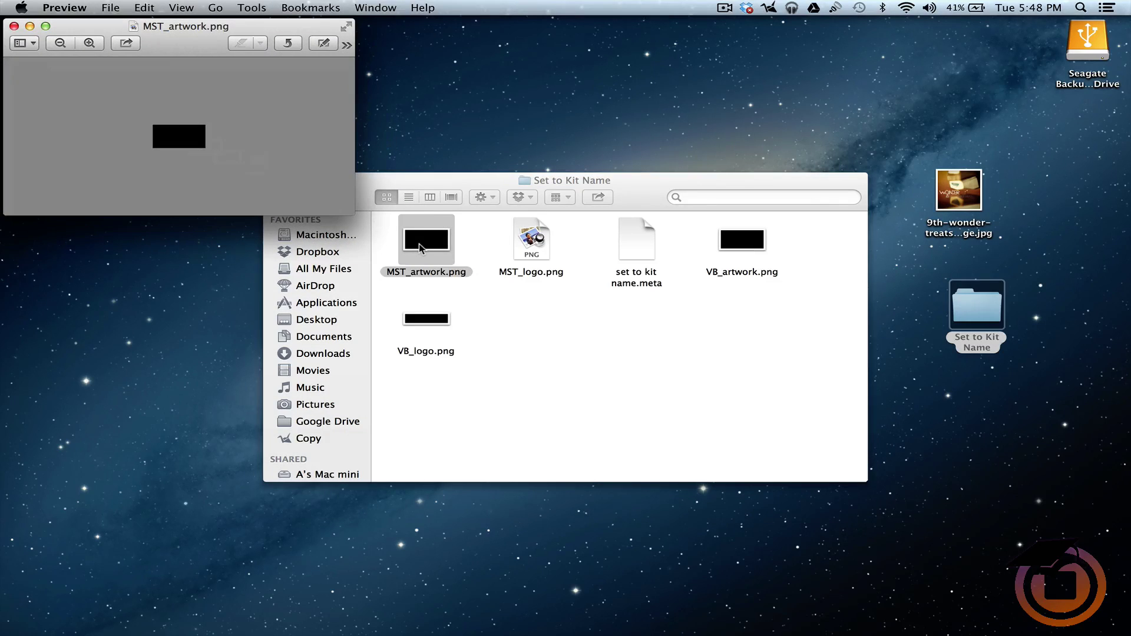
pyautogui.click(321, 43)
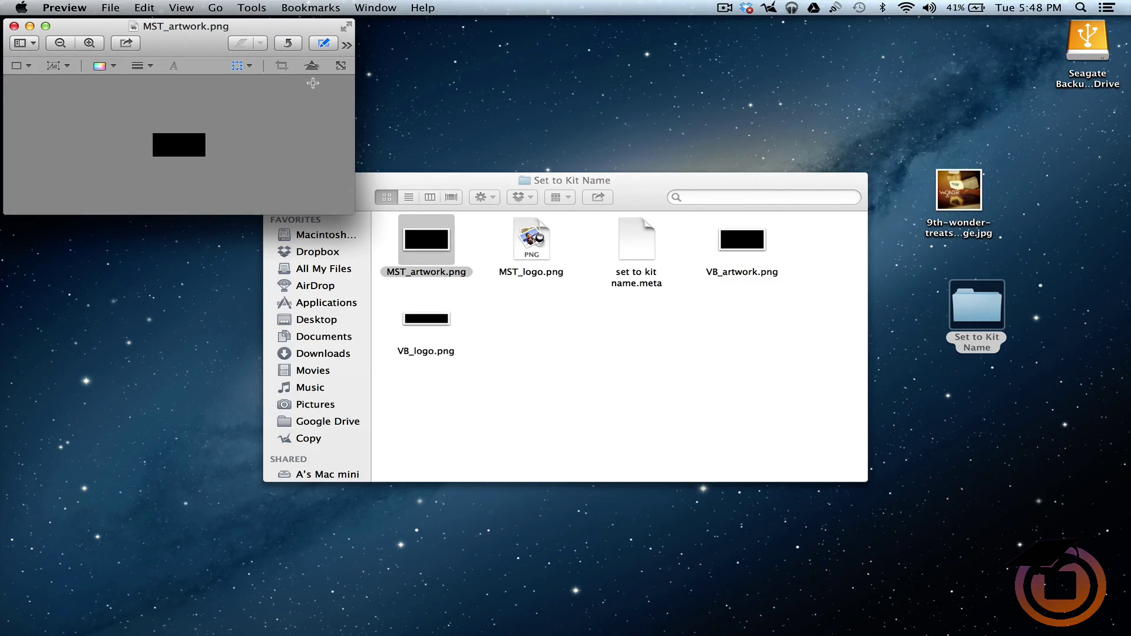
pyautogui.click(340, 66)
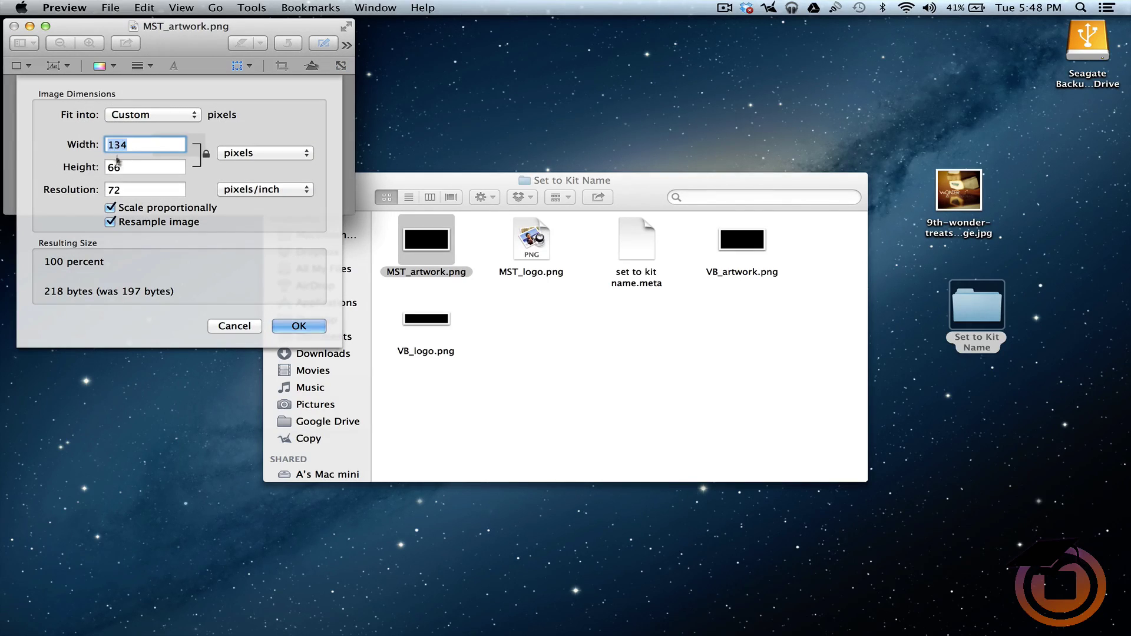
pyautogui.click(237, 327)
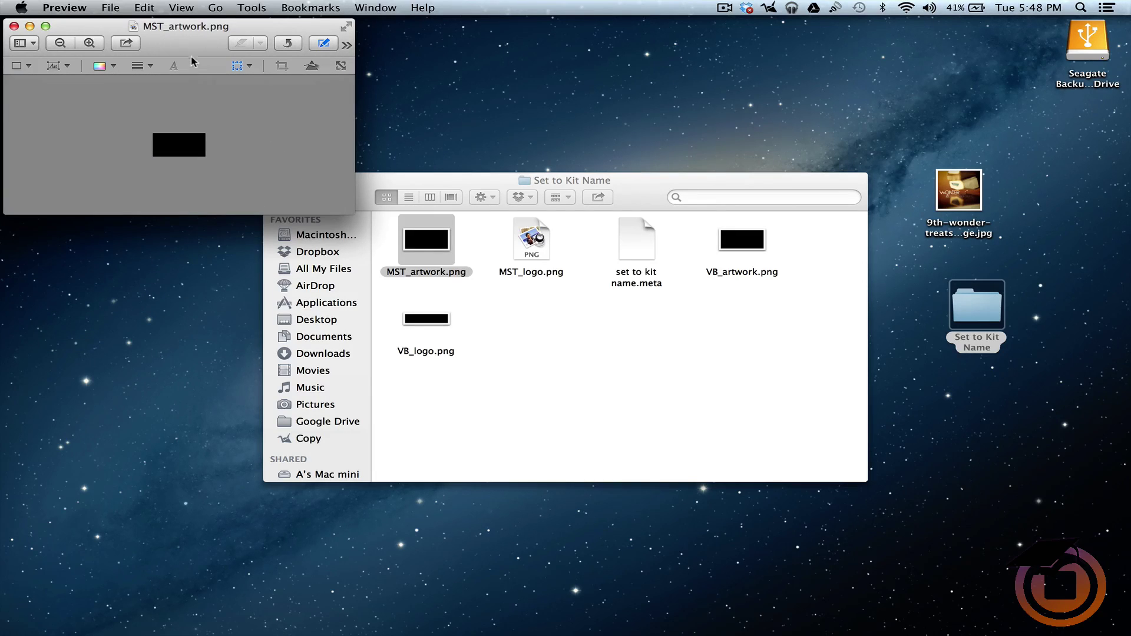
pyautogui.click(14, 26)
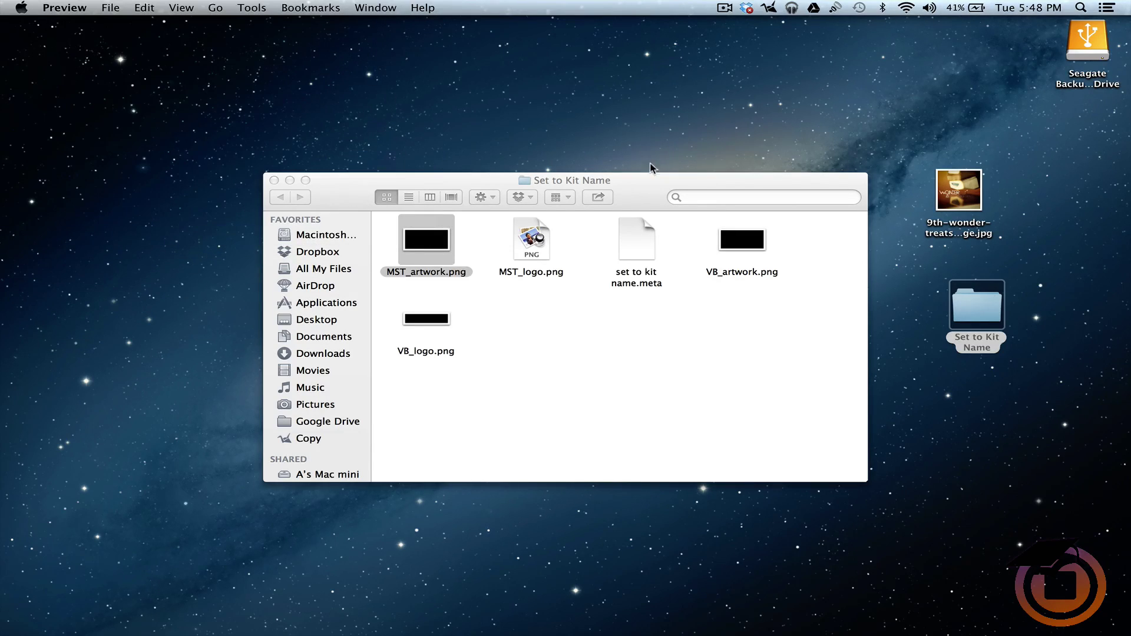
# - Open the 9th Wonder cover JPG and resize it to 134 × 66 pixels, proportions unlocked
pyautogui.click(964, 192)
pyautogui.doubleClick(963, 192)
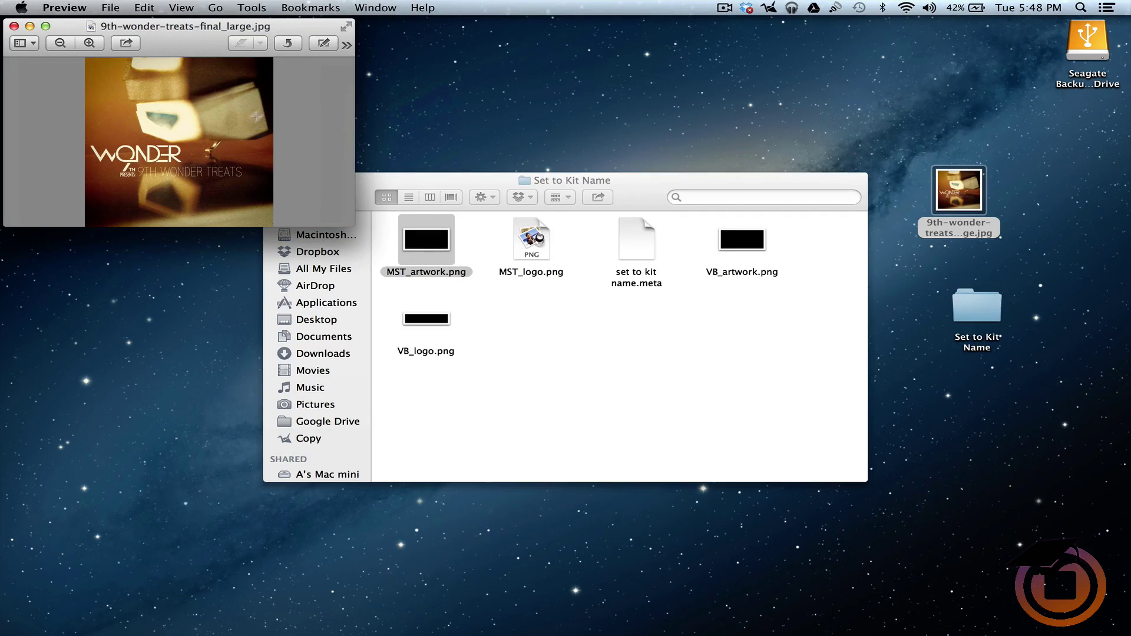
pyautogui.click(323, 45)
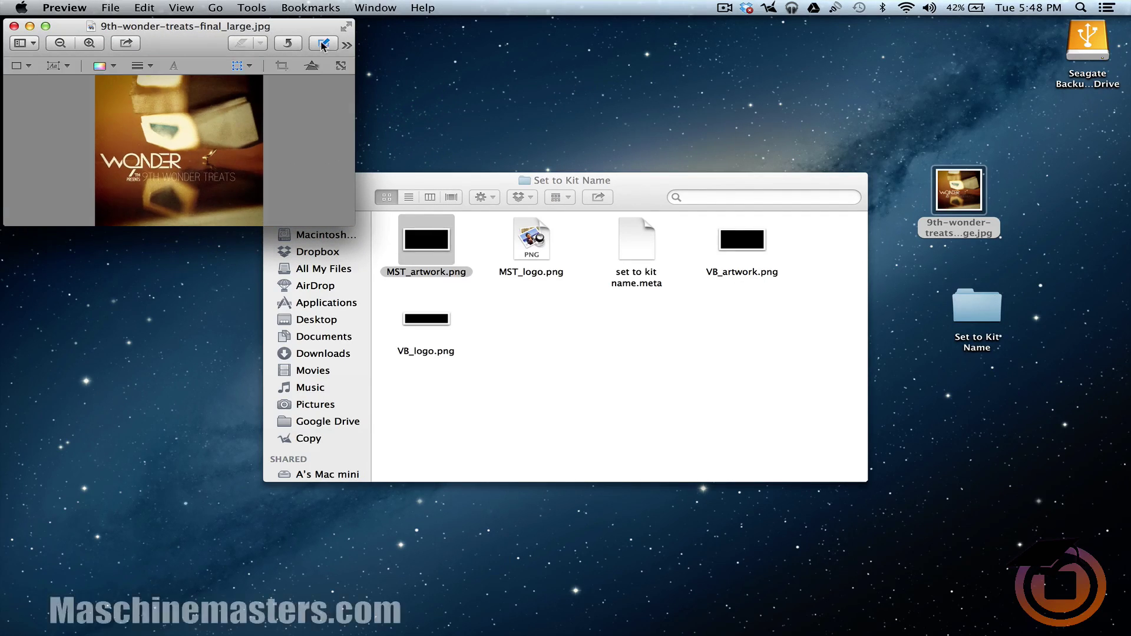
pyautogui.click(340, 65)
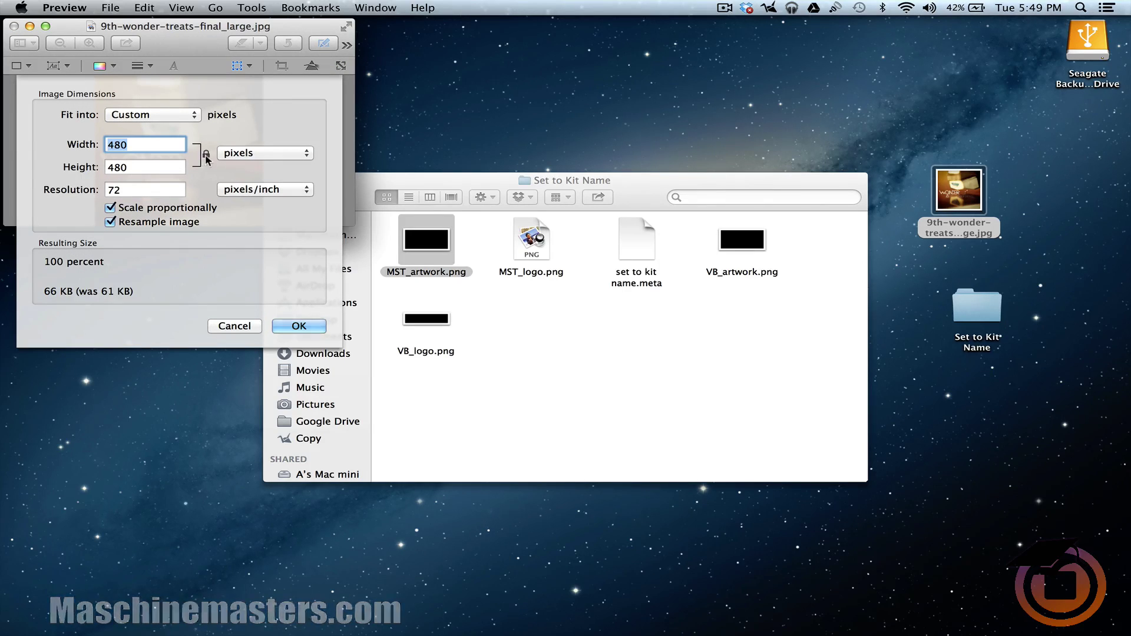
pyautogui.click(206, 155)
pyautogui.write('1')
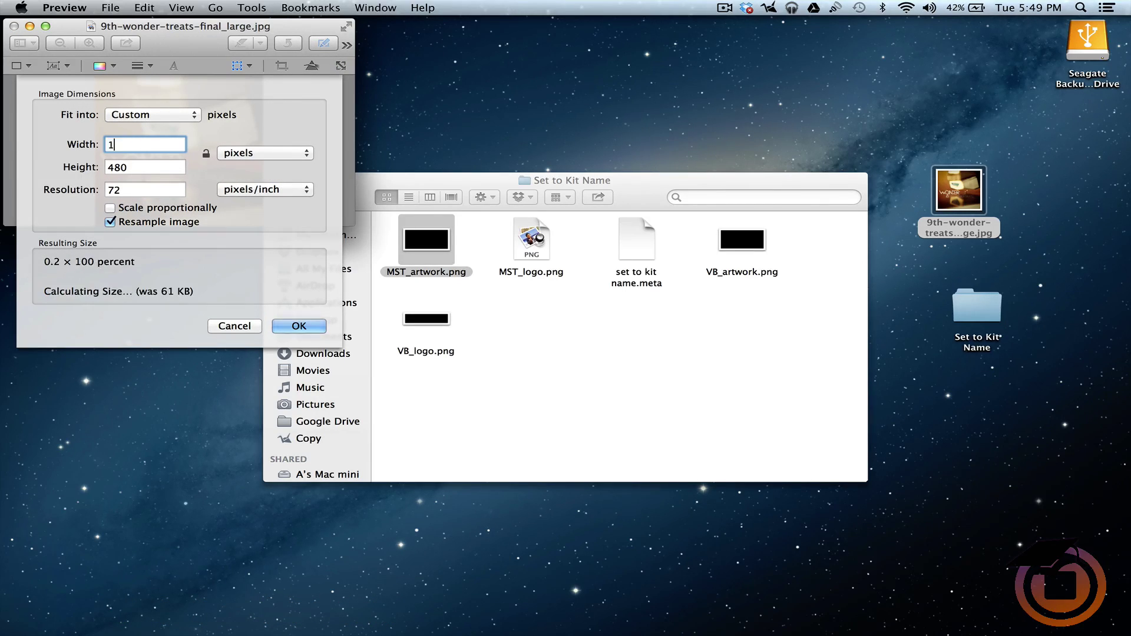
pyautogui.write('34')
pyautogui.doubleClick(122, 166)
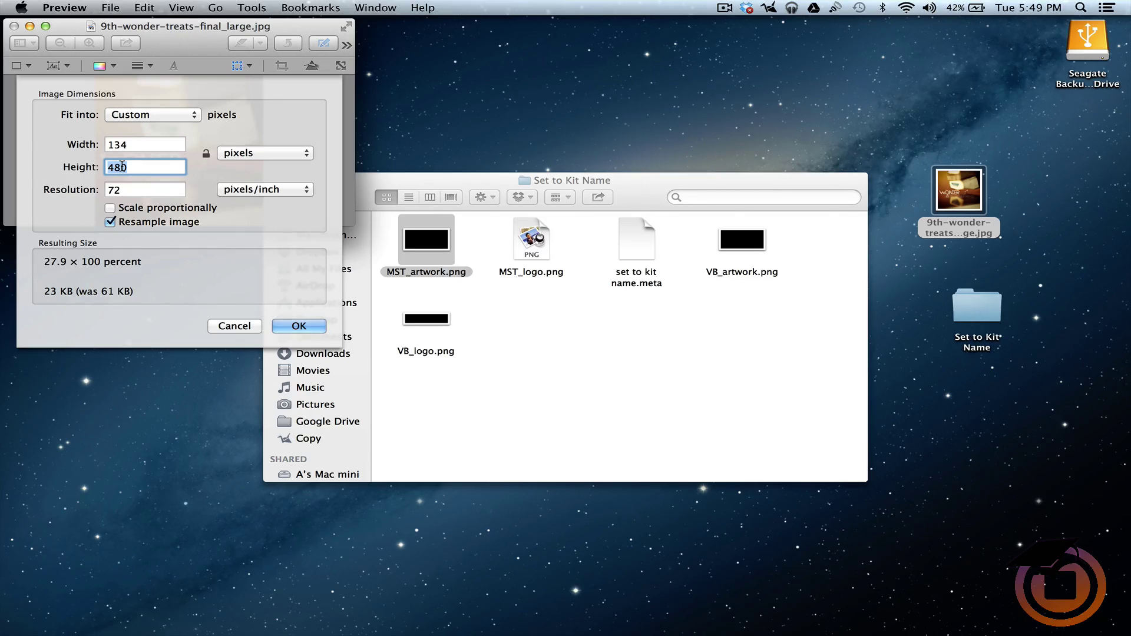
pyautogui.write('66')
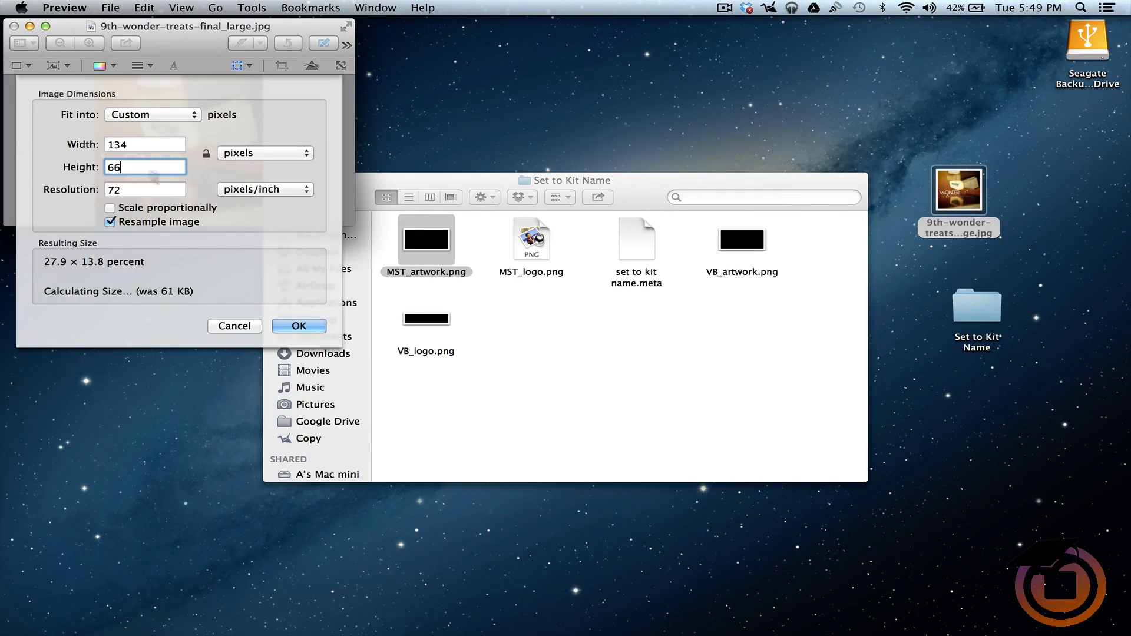
pyautogui.click(298, 326)
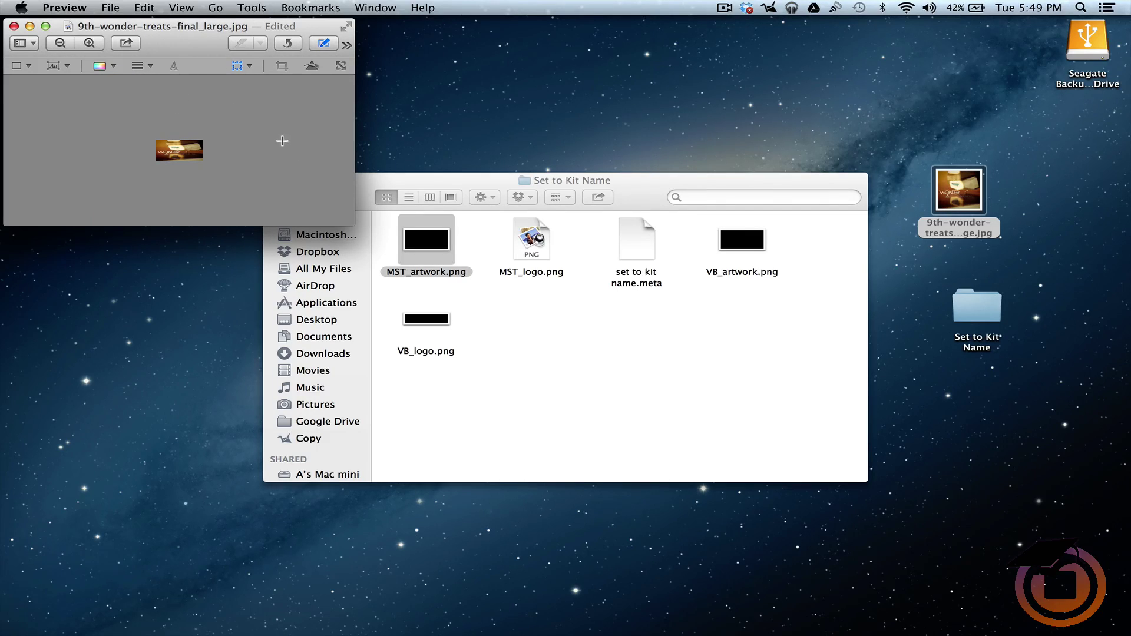
# - Save the resized cover image in Preview
pyautogui.click(113, 10)
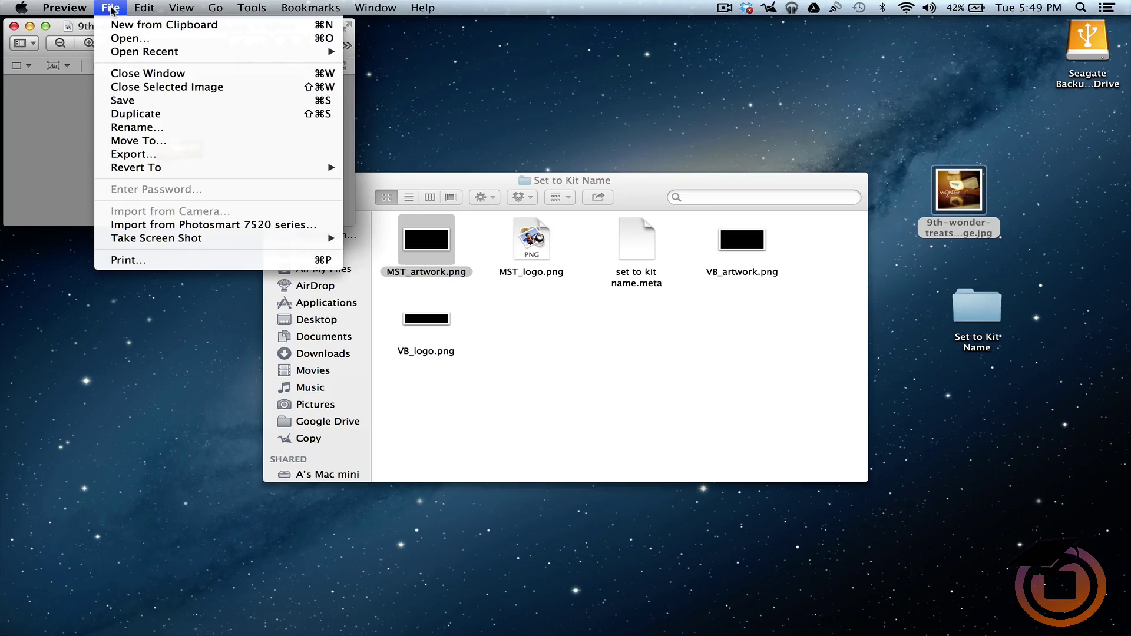
pyautogui.click(146, 101)
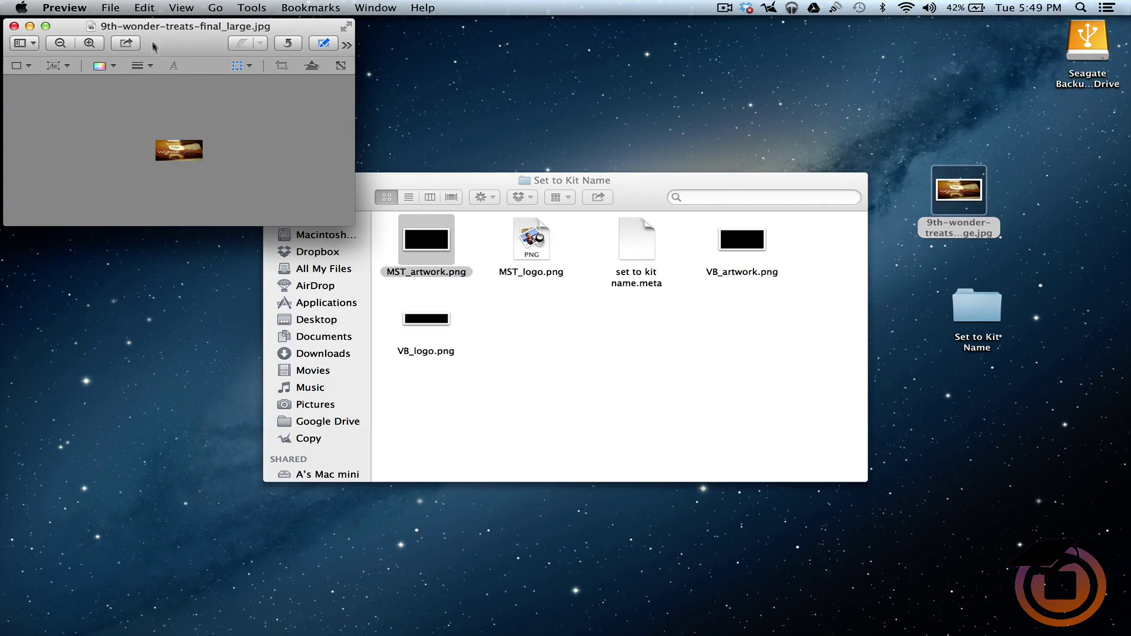
pyautogui.click(110, 8)
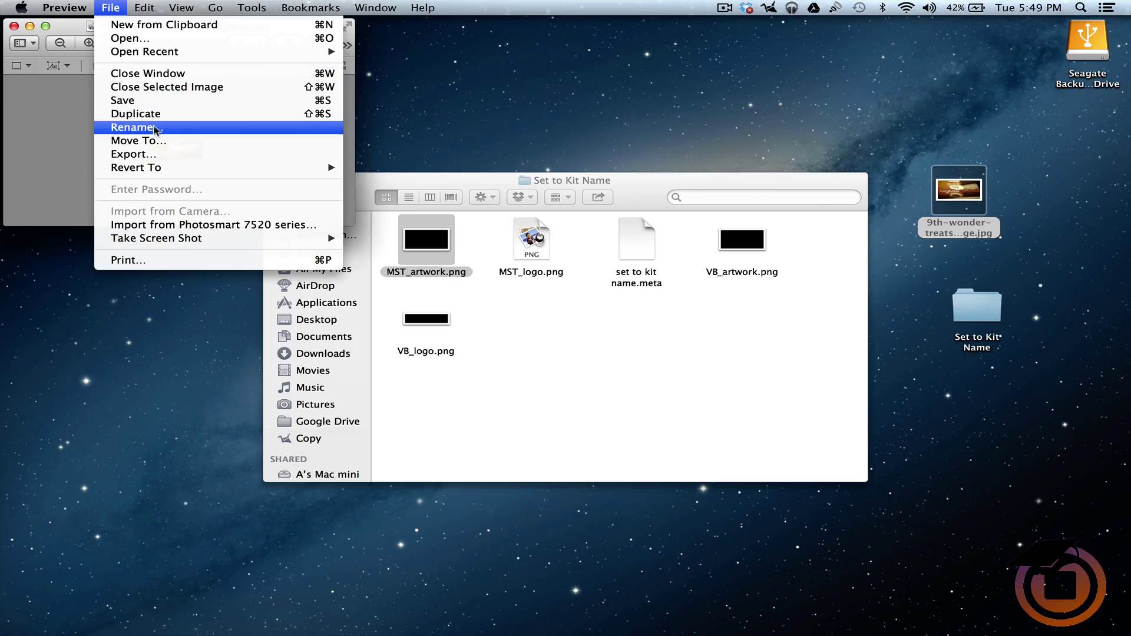
pyautogui.click(132, 127)
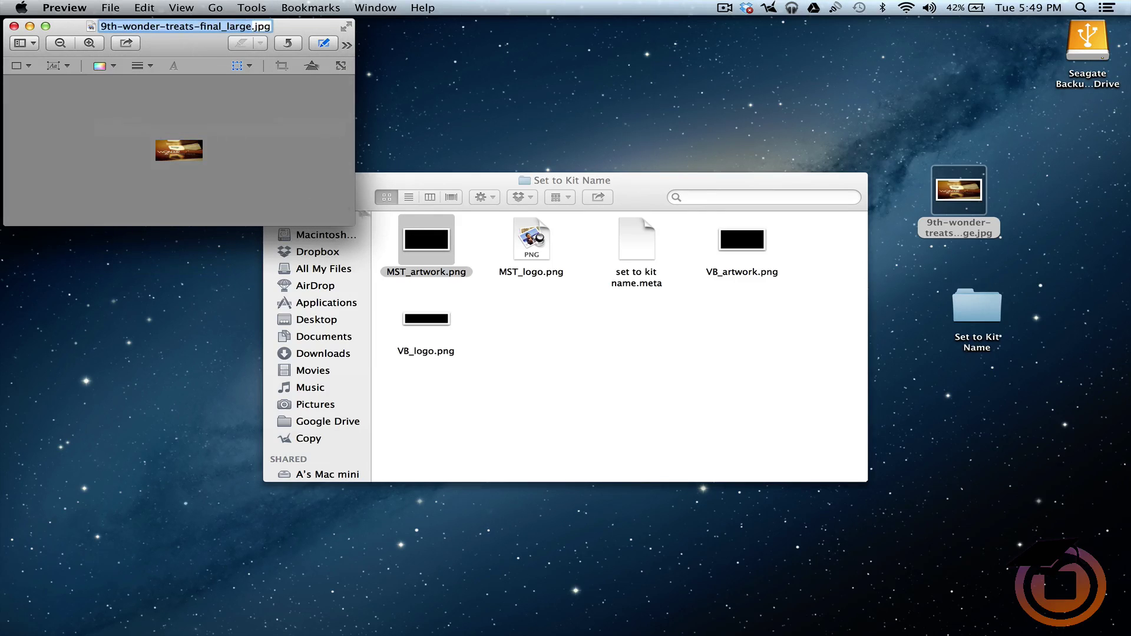
# - Copy the MST_artwork name from the kit folder and rename the image MST_artwork.jpg
pyautogui.click(424, 270)
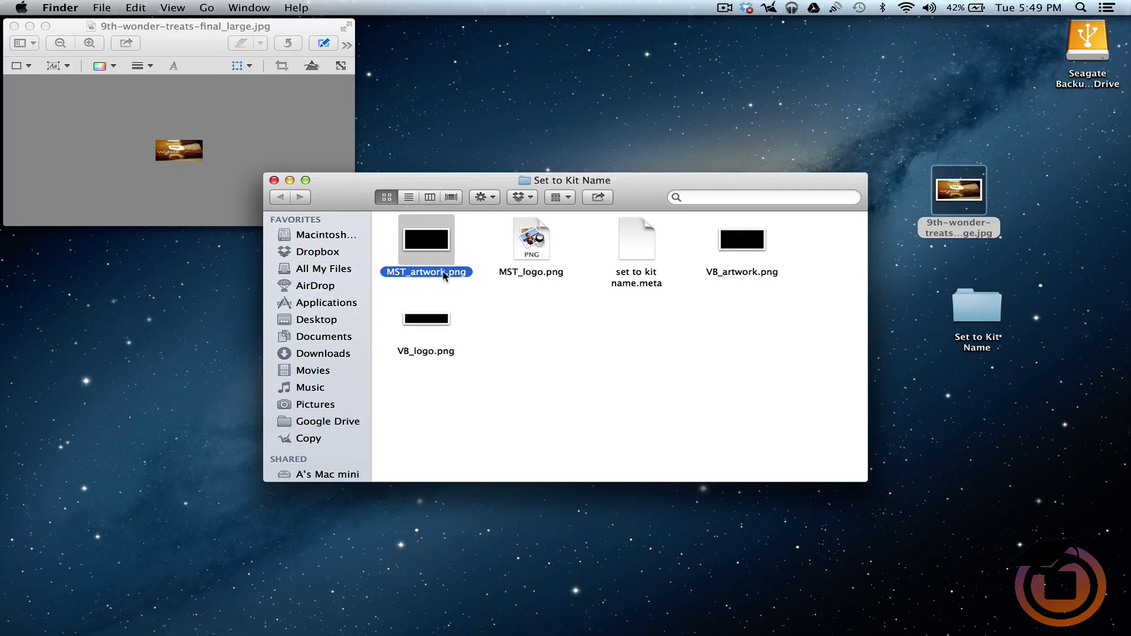
pyautogui.click(443, 274)
pyautogui.press('super+c')
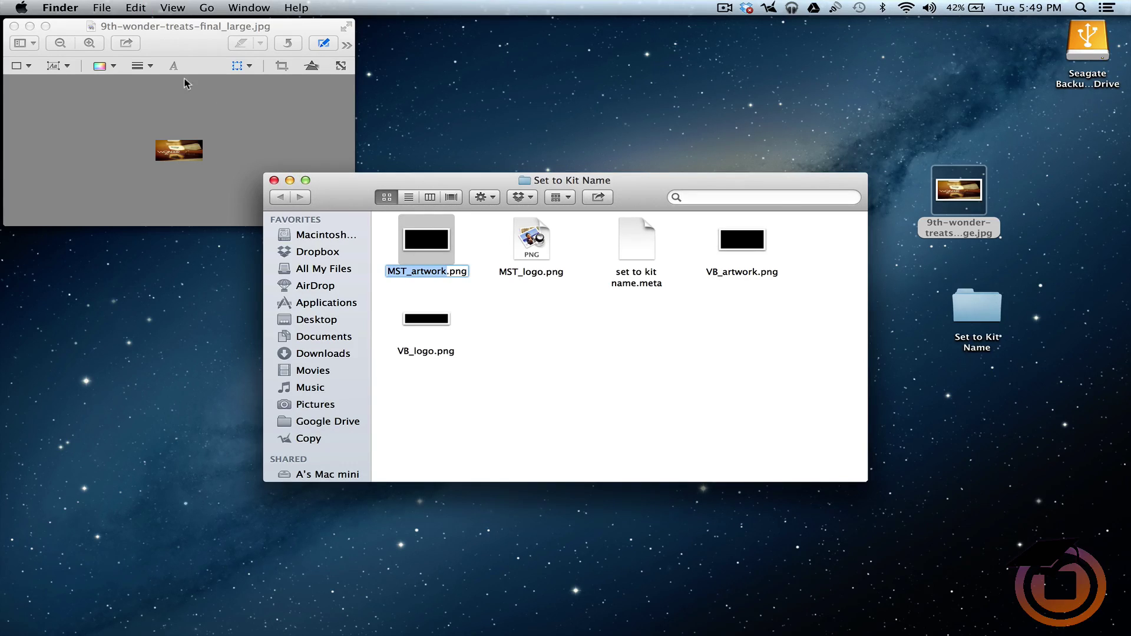
pyautogui.click(110, 40)
pyautogui.click(106, 8)
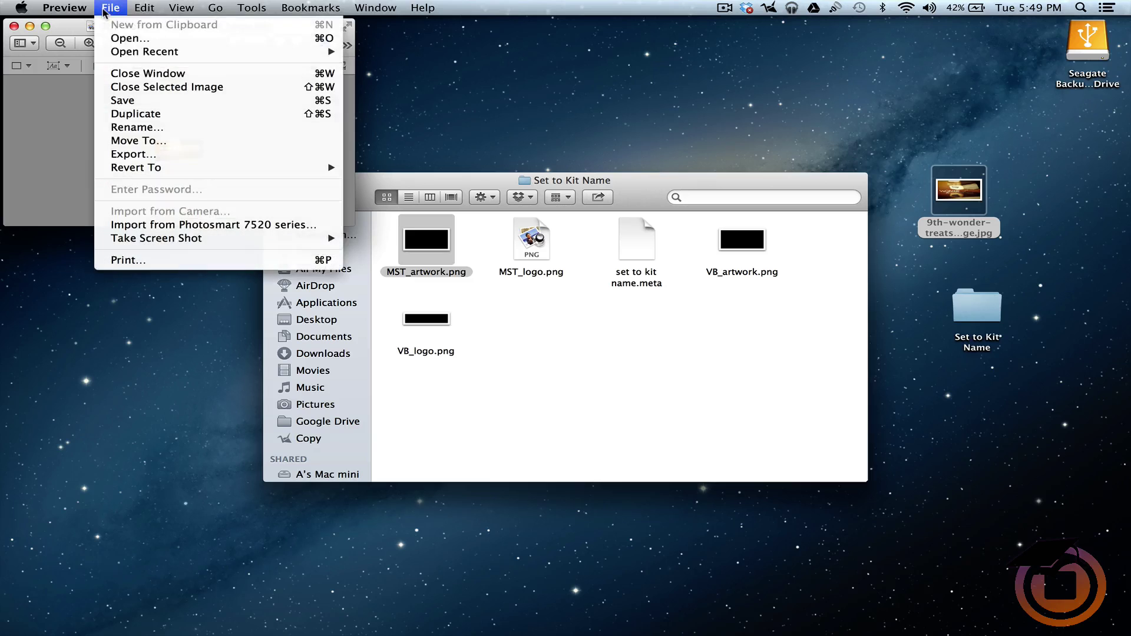
pyautogui.click(151, 127)
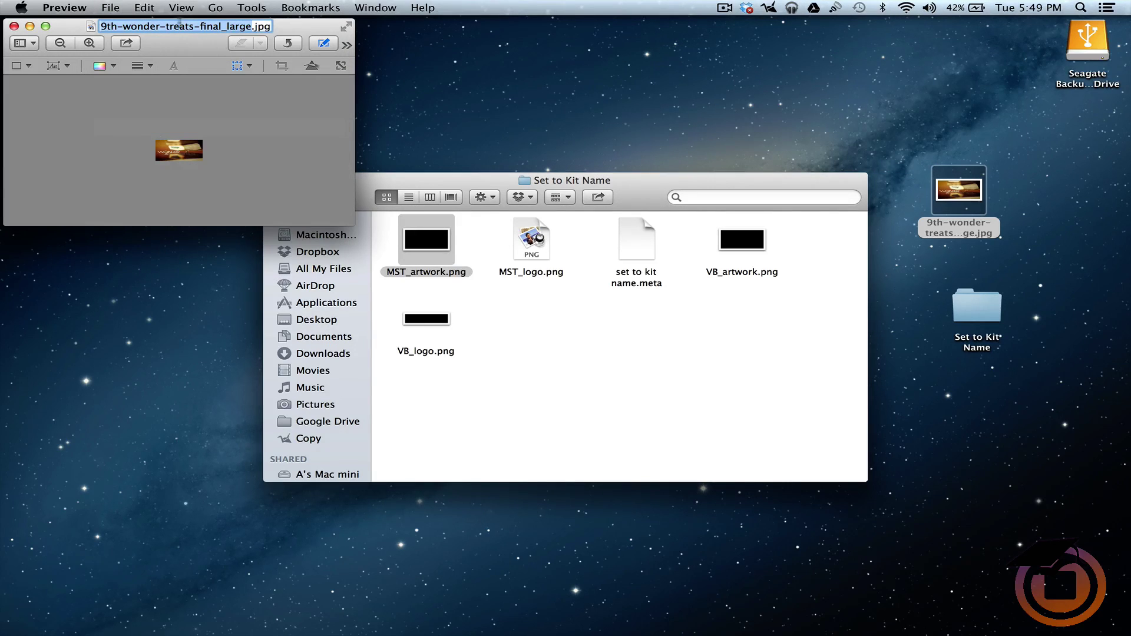
pyautogui.press('super+v')
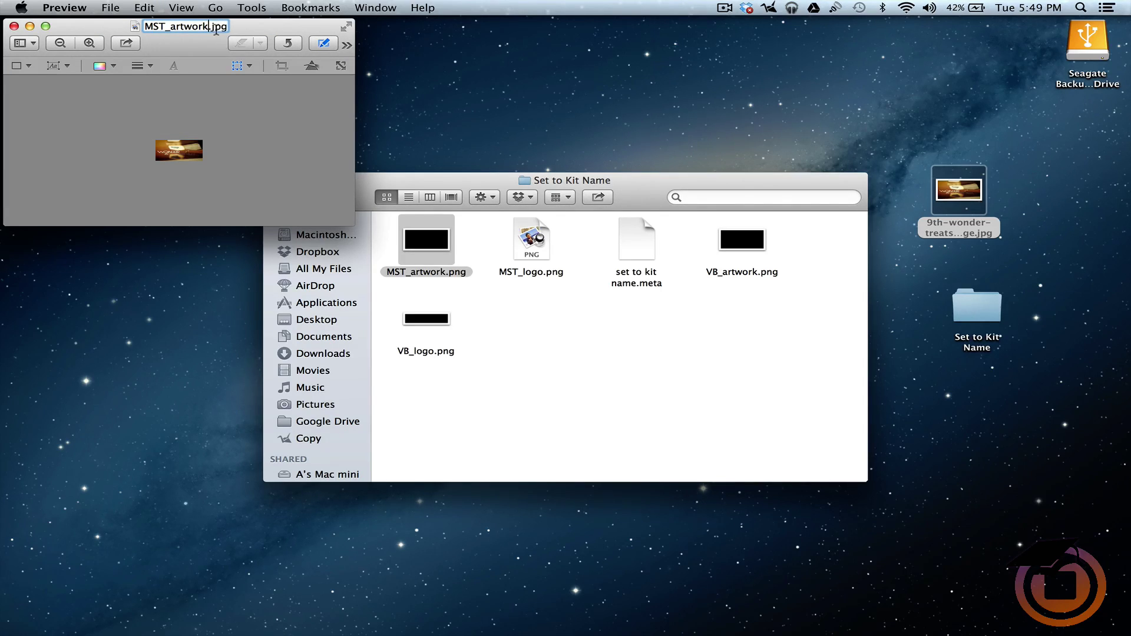
pyautogui.press('Return')
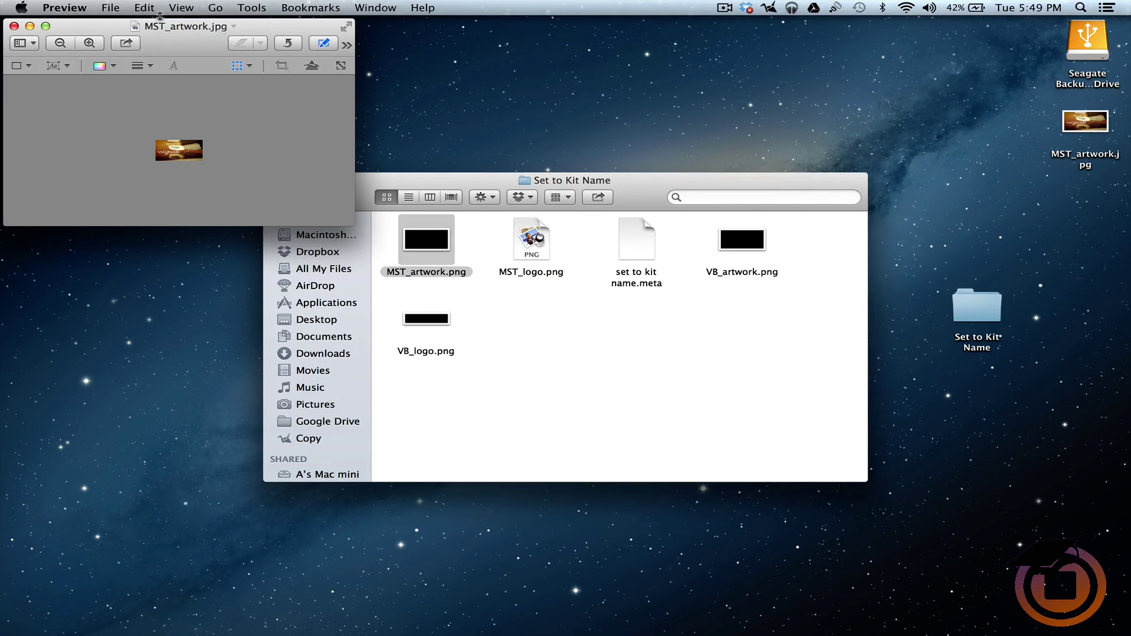
# - Export the resized image to the Desktop as a PNG named MST_artwork
pyautogui.click(112, 9)
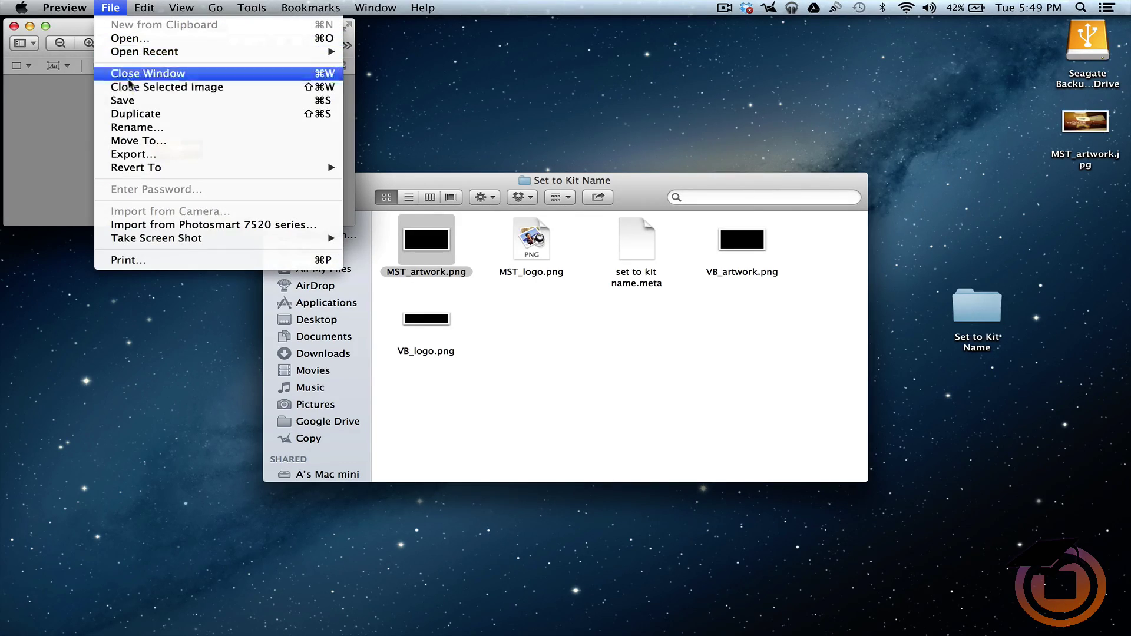
pyautogui.click(131, 154)
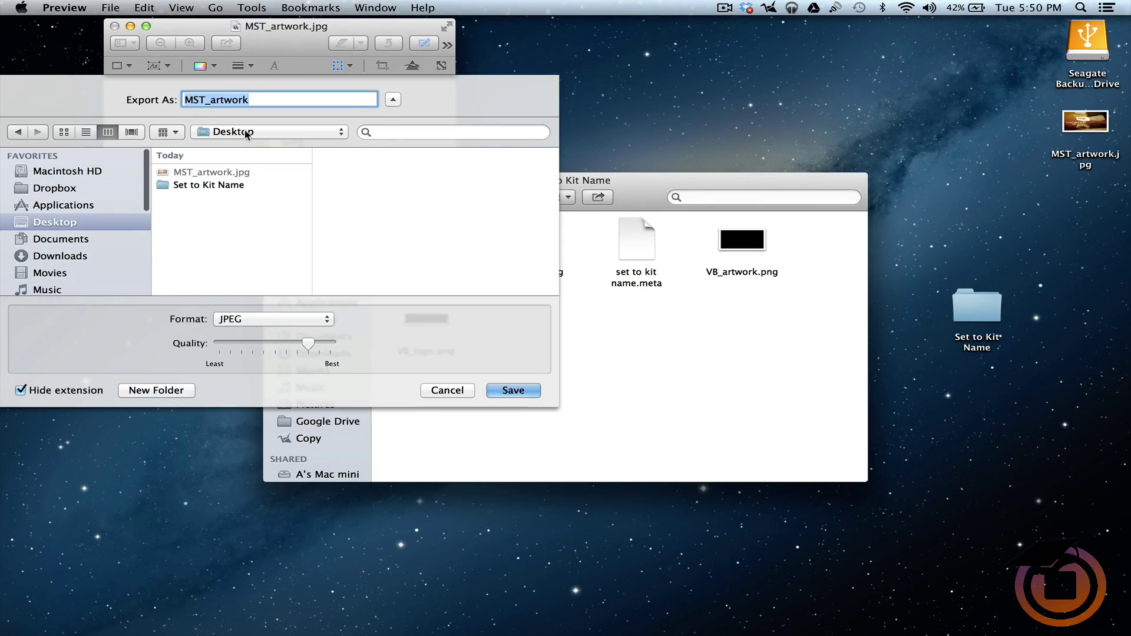
pyautogui.click(323, 318)
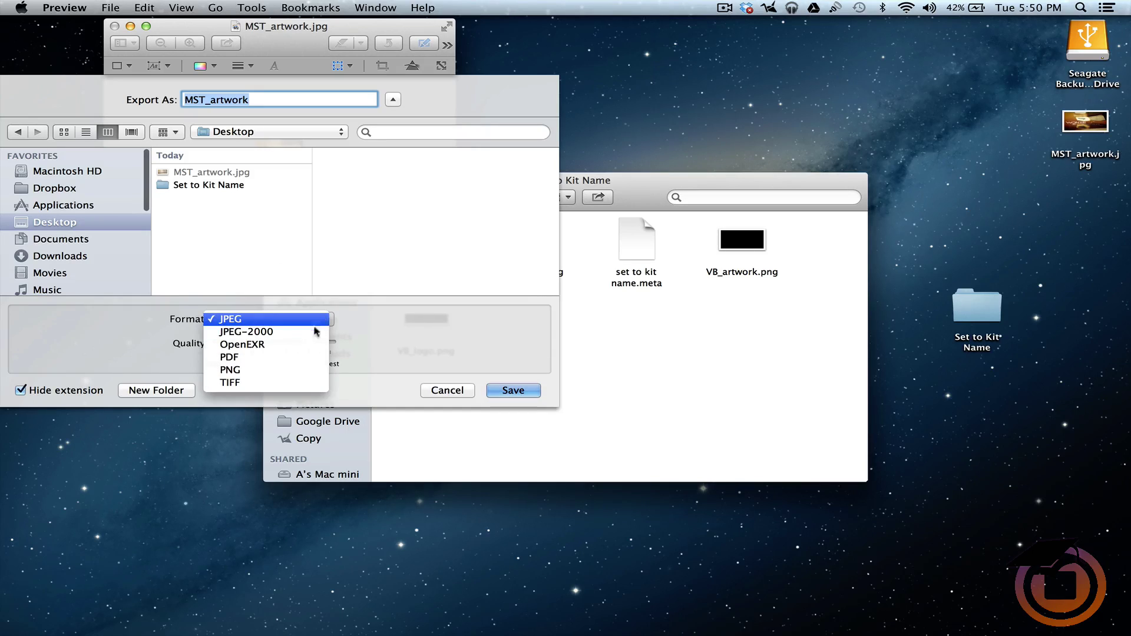
pyautogui.click(306, 370)
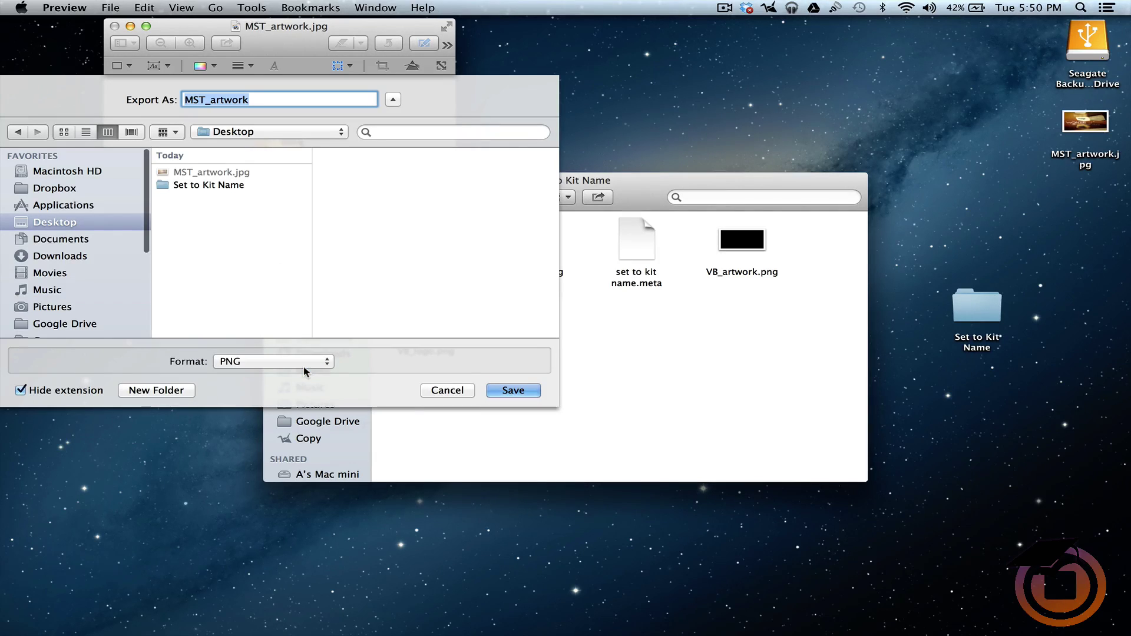
pyautogui.click(513, 391)
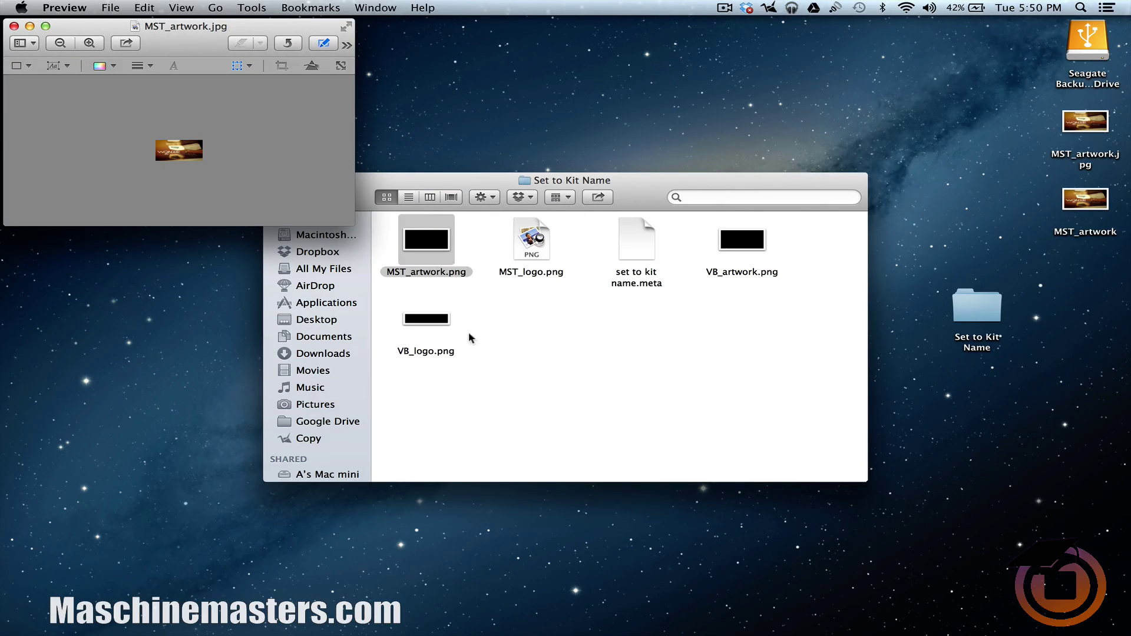
# - Open VB_artwork.png to check its pixel dimensions, then close it
pyautogui.doubleClick(738, 247)
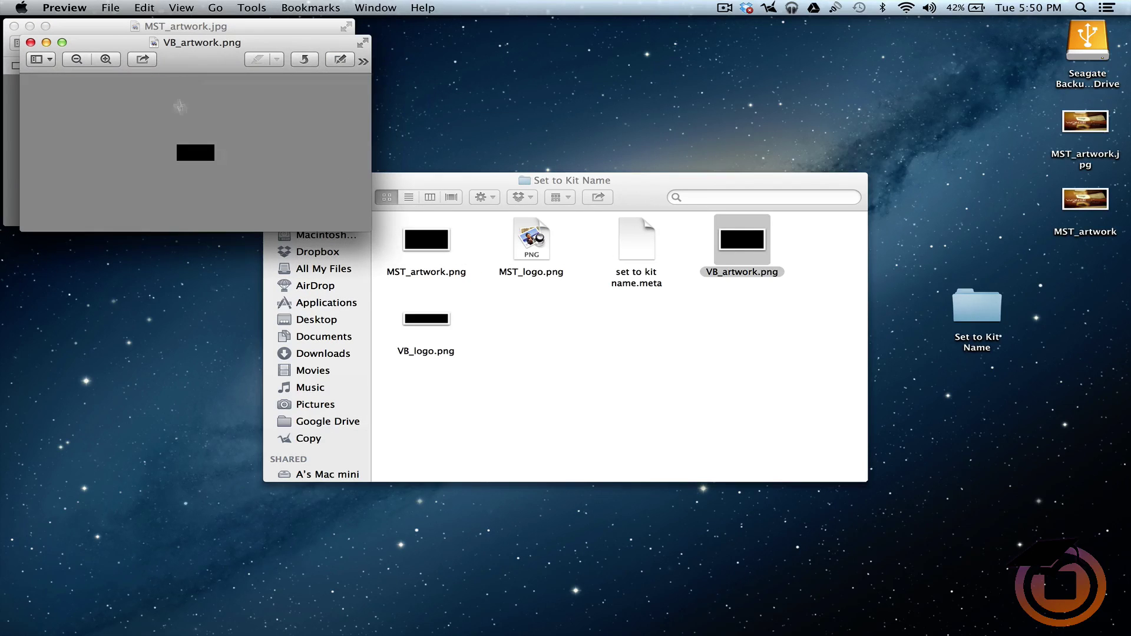
pyautogui.click(341, 60)
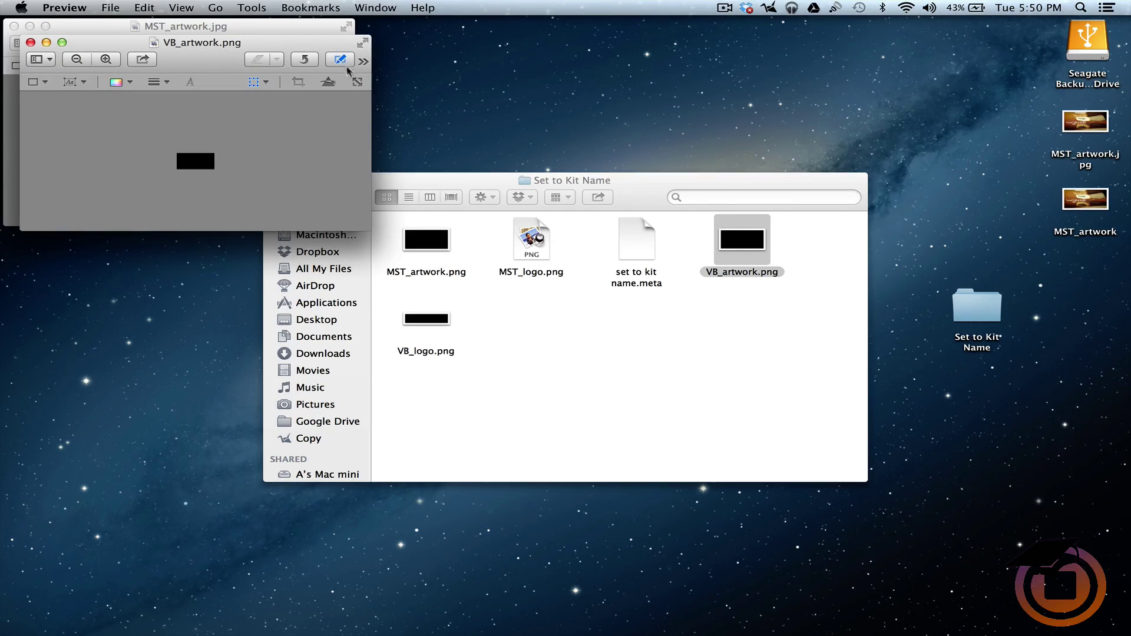
pyautogui.click(358, 83)
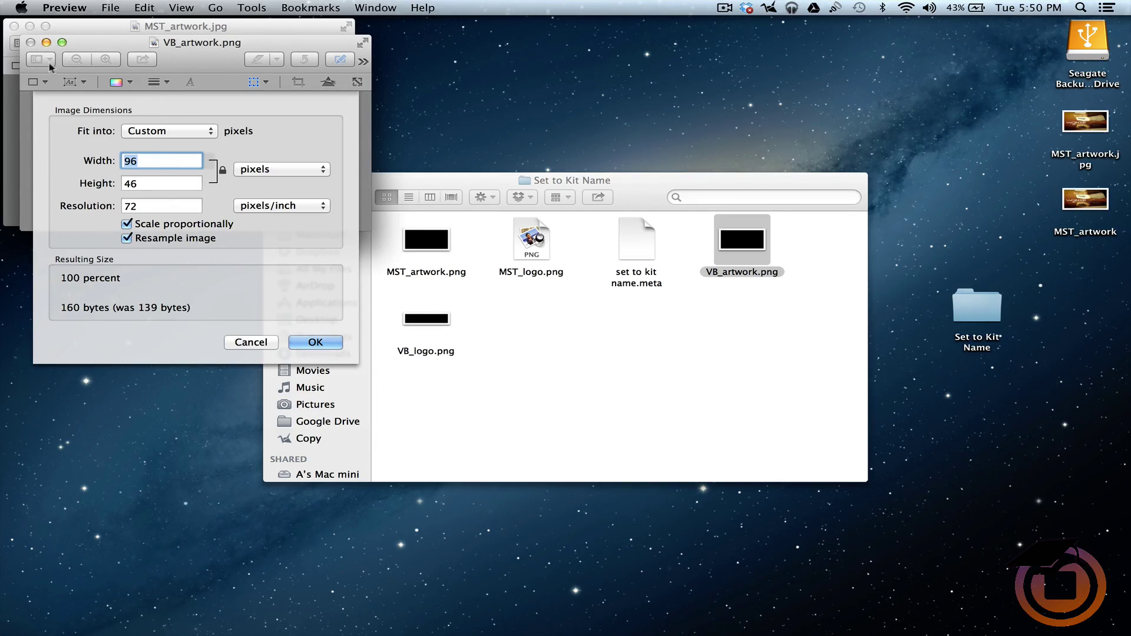
pyautogui.press('Escape')
pyautogui.press('super+w')
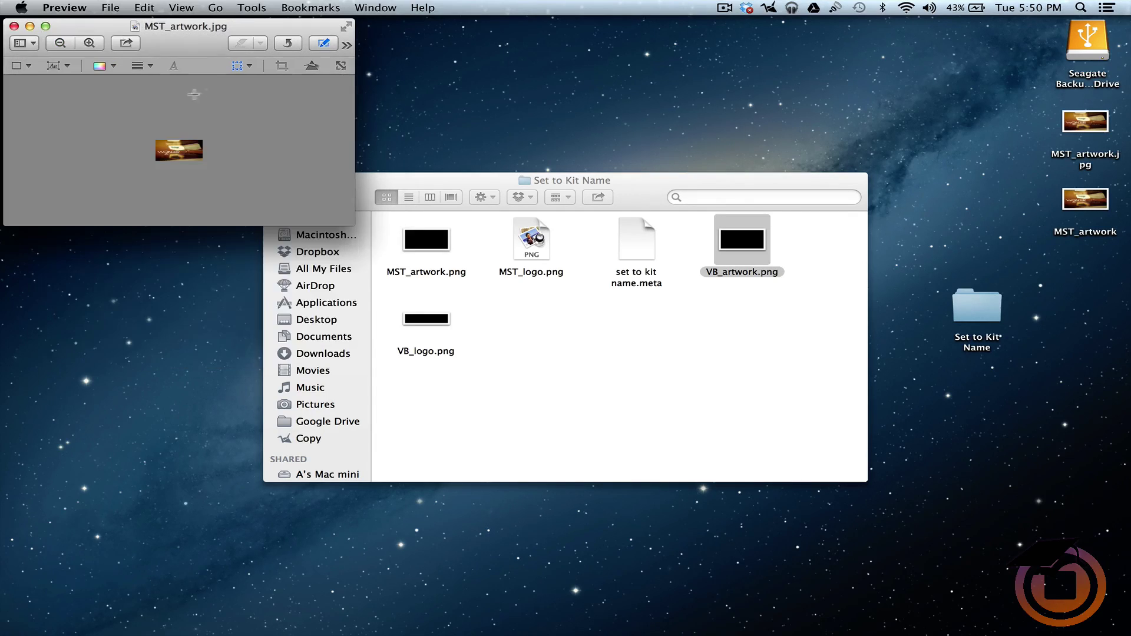
# - Resize MST_artwork to 96 × 46 pixels with proportional scaling off
pyautogui.click(340, 66)
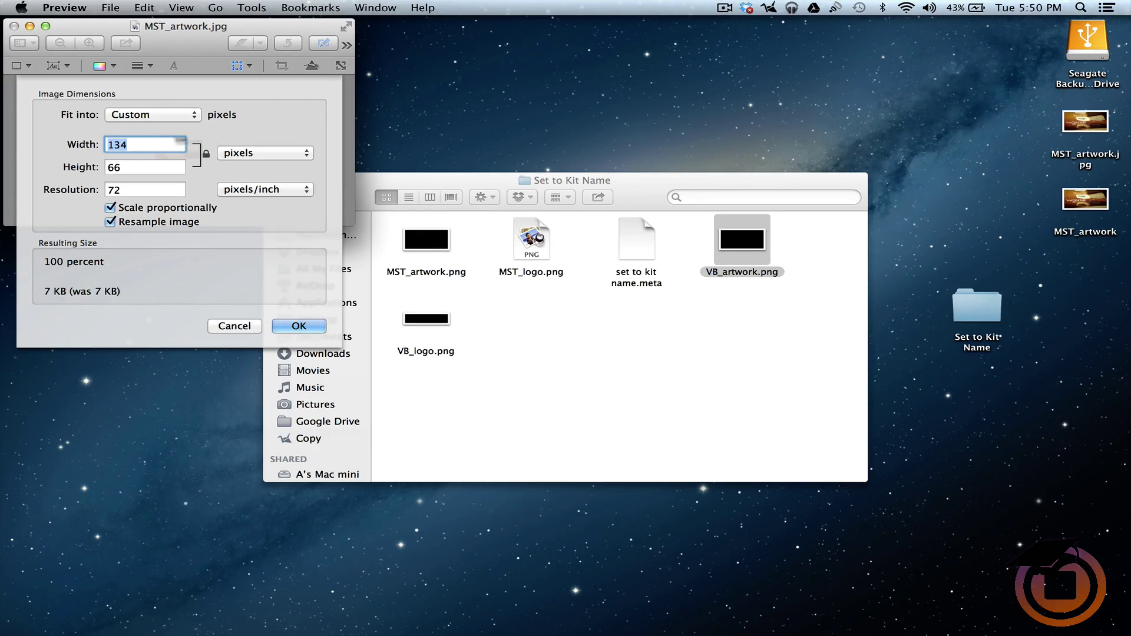
pyautogui.click(206, 153)
pyautogui.write('96')
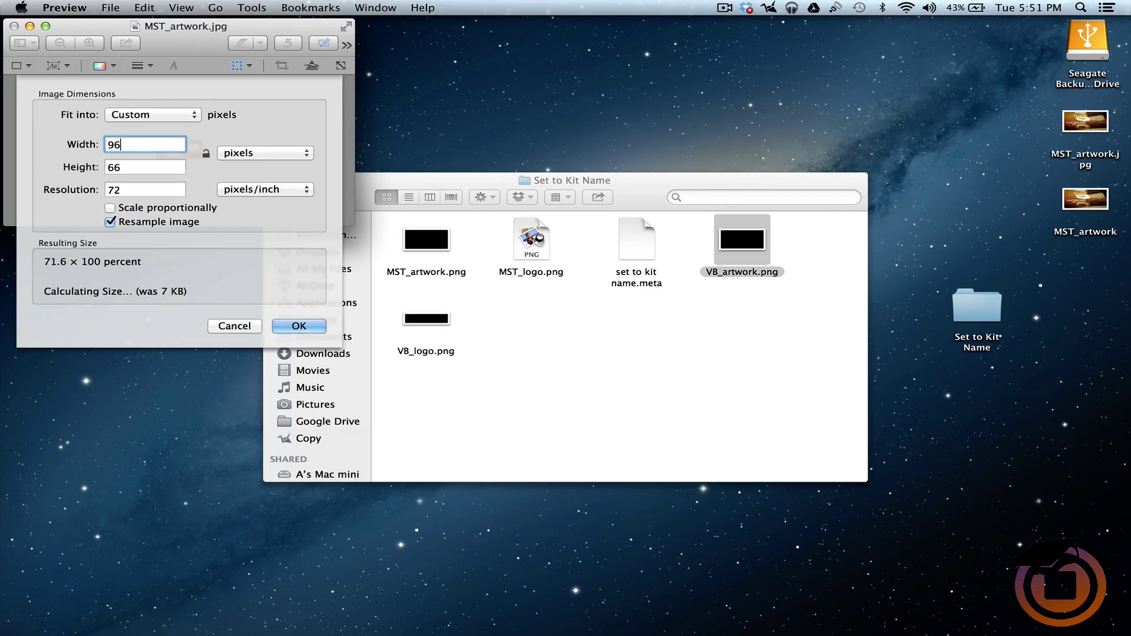
pyautogui.doubleClick(121, 161)
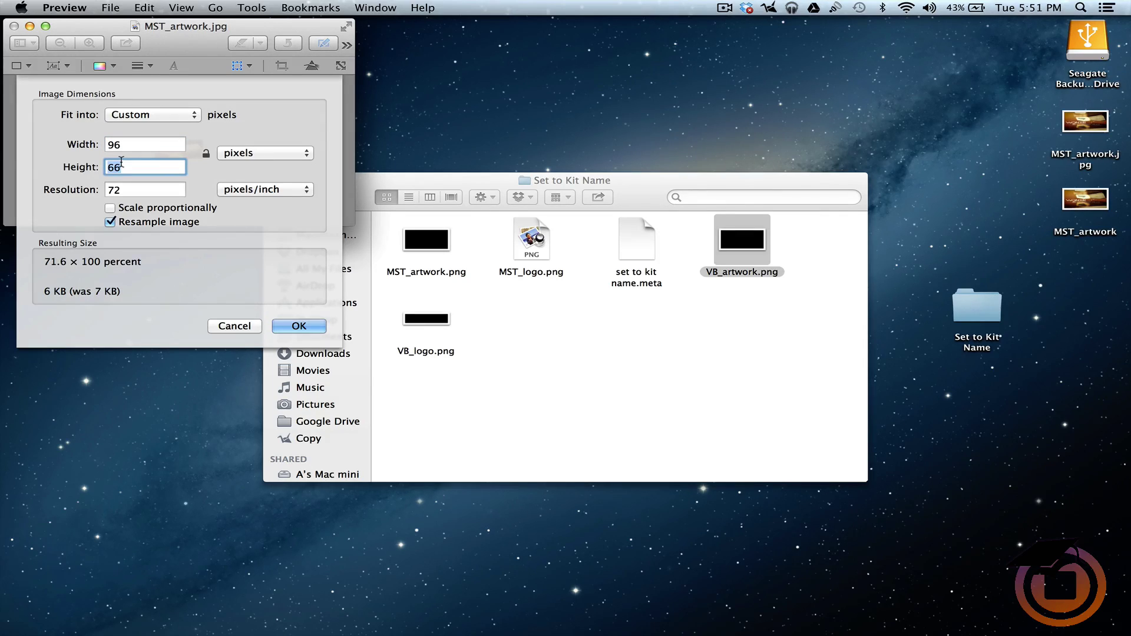
pyautogui.write('46')
pyautogui.click(300, 326)
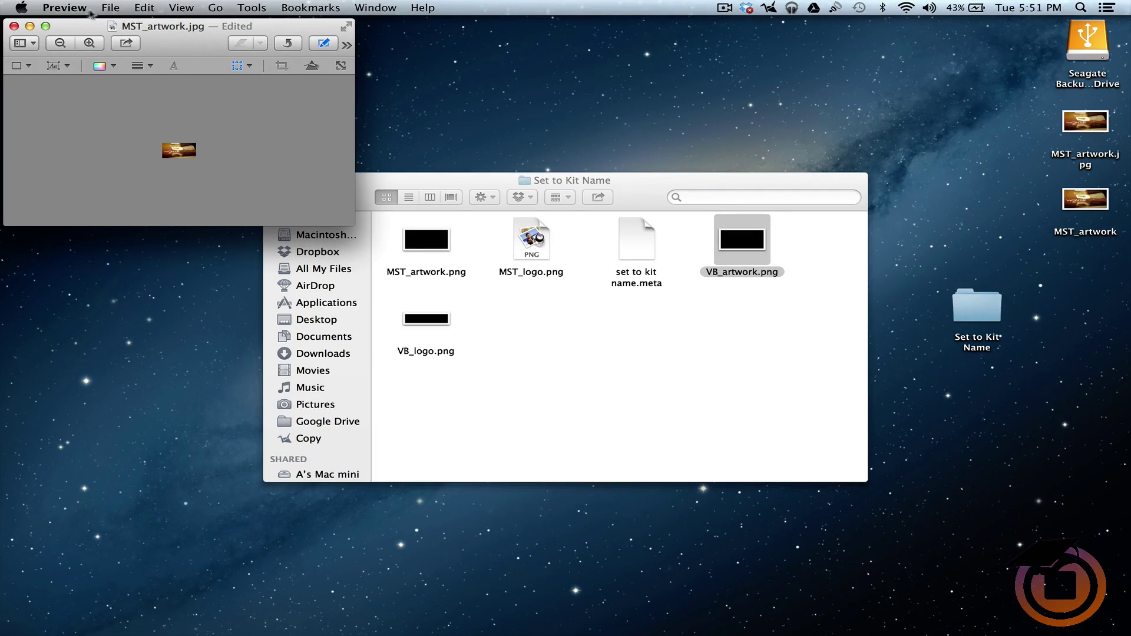
# - Export the 96 × 46 artwork to the Desktop as a PNG named VB_artwork, copying the name from the kit folder
pyautogui.click(112, 8)
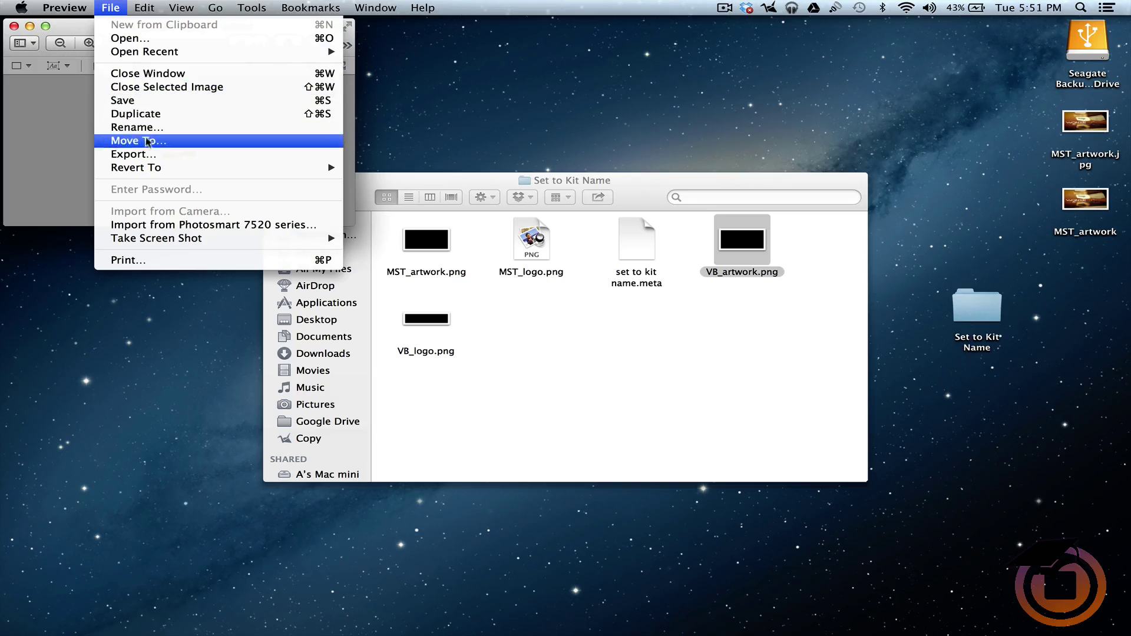
pyautogui.click(150, 155)
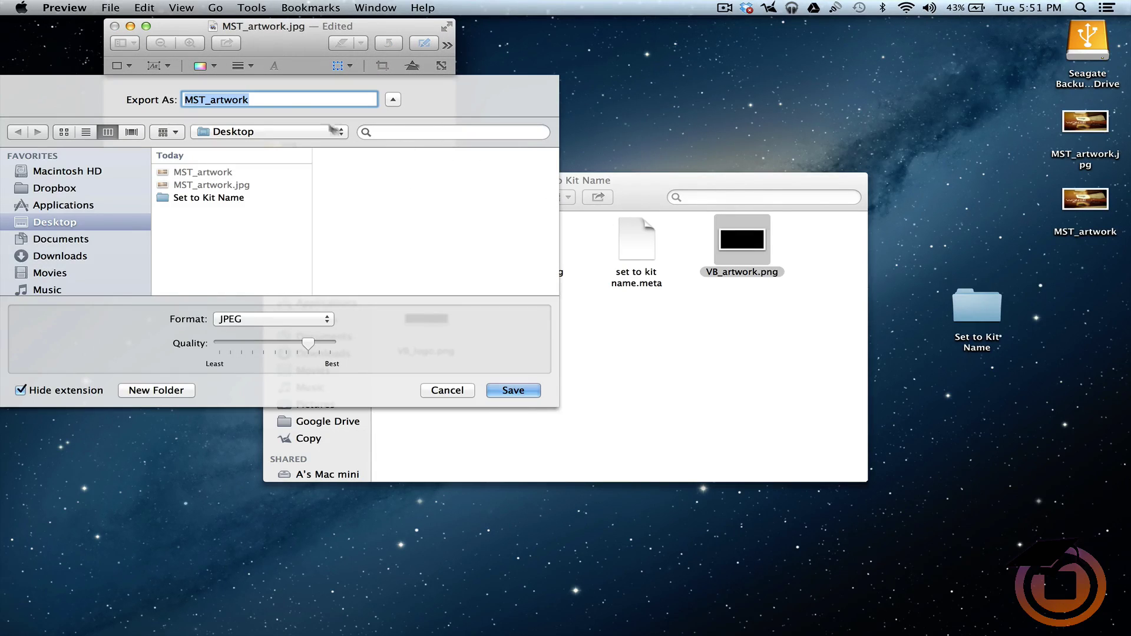
pyautogui.click(736, 274)
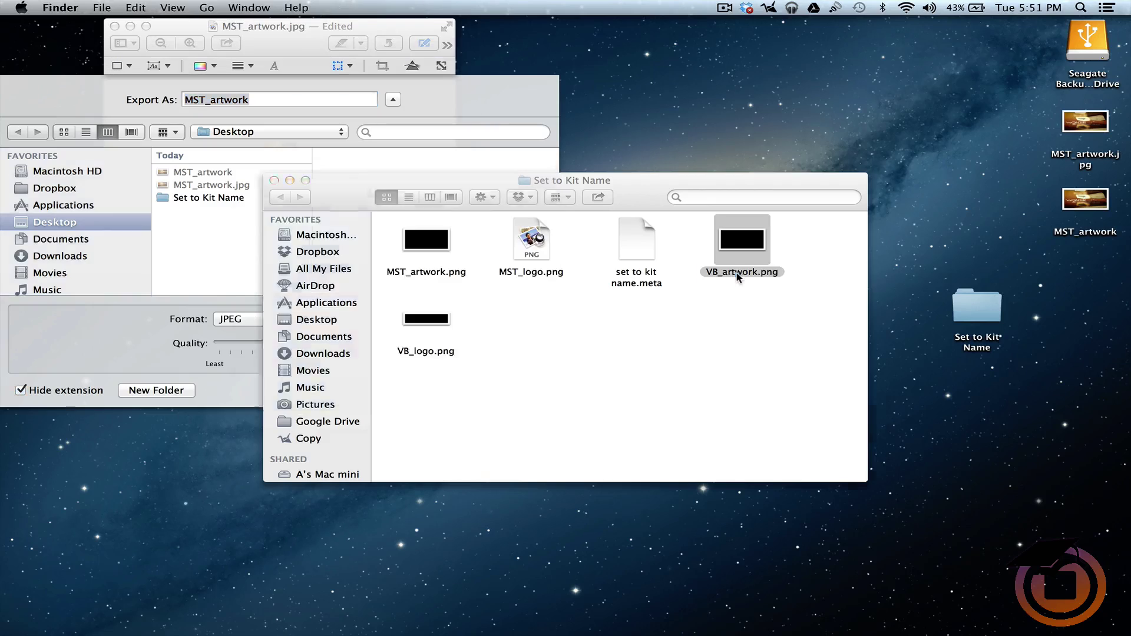
pyautogui.click(737, 272)
pyautogui.press('super+c')
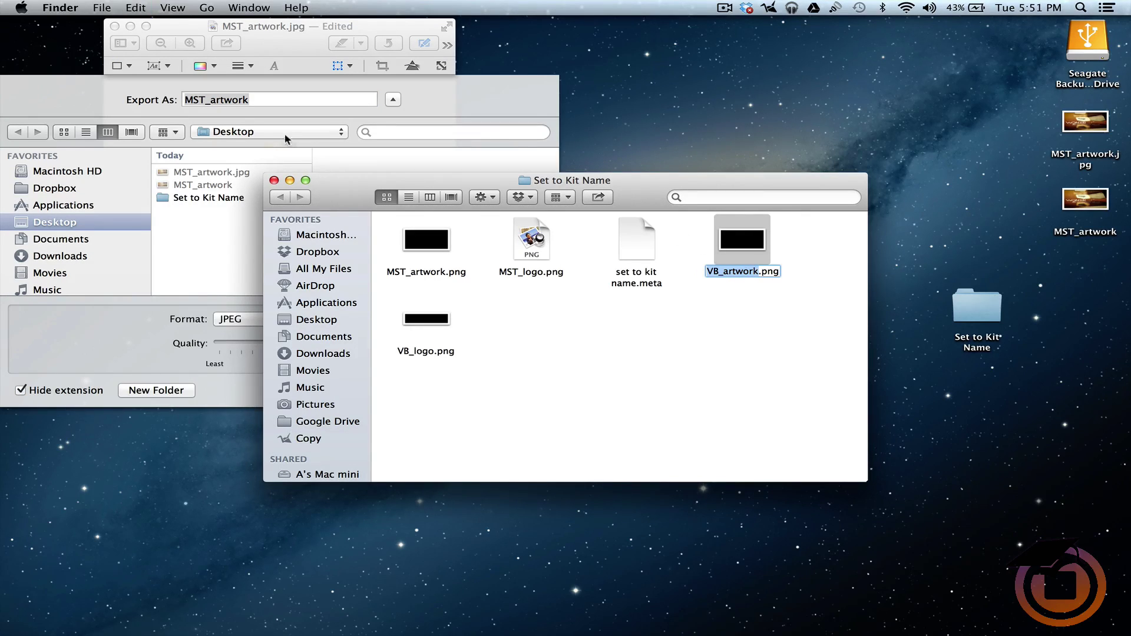
pyautogui.click(238, 105)
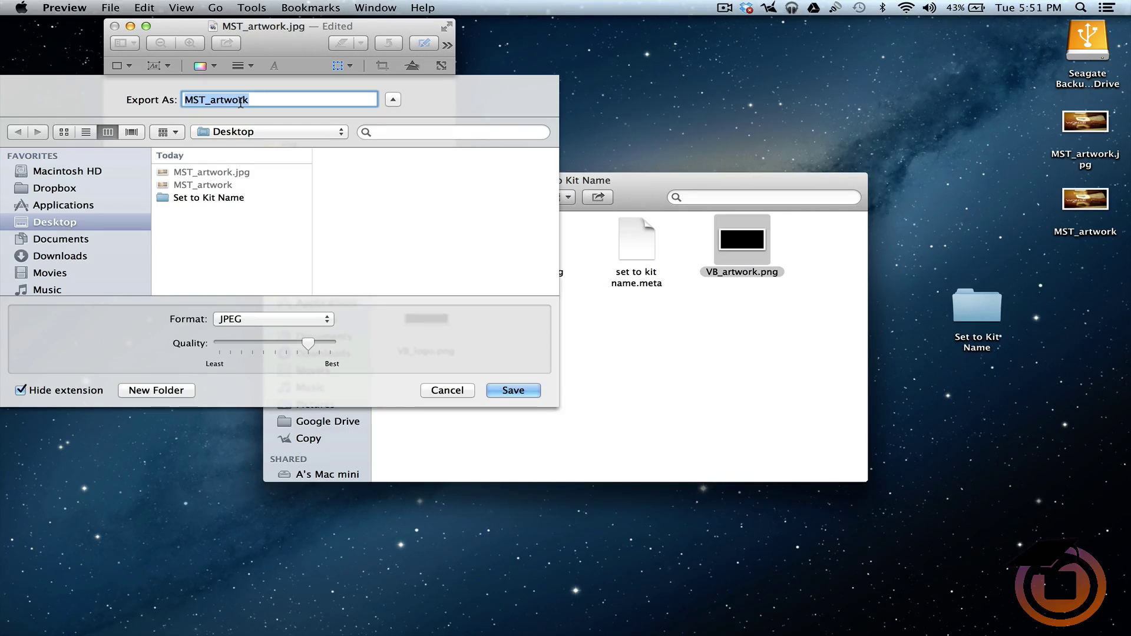
pyautogui.press('super+v')
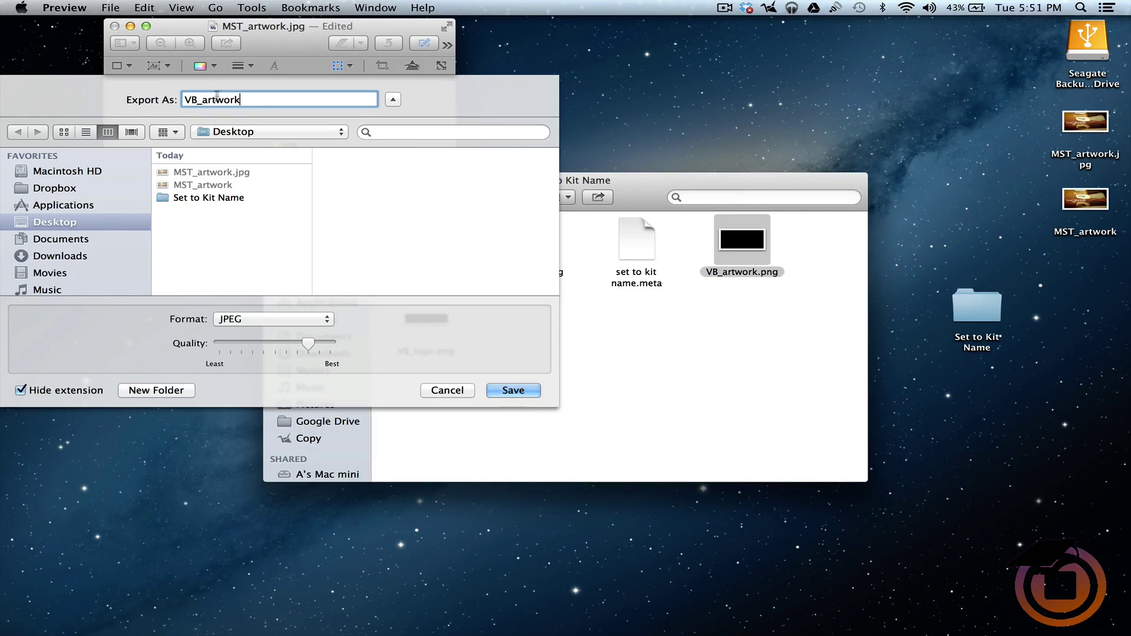
pyautogui.click(324, 319)
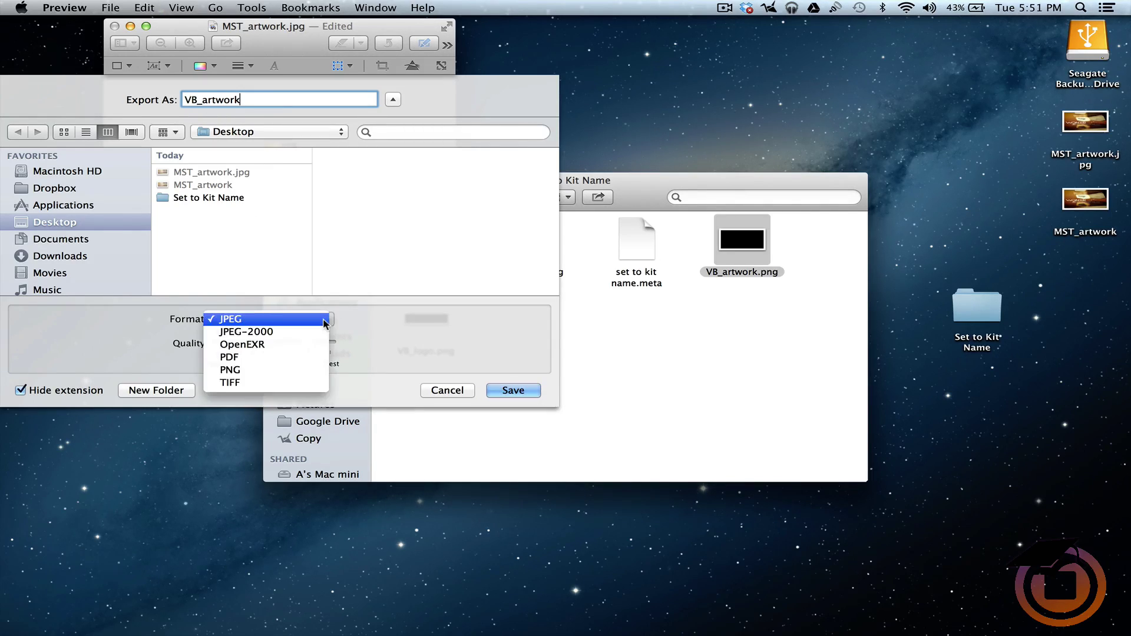
pyautogui.click(306, 369)
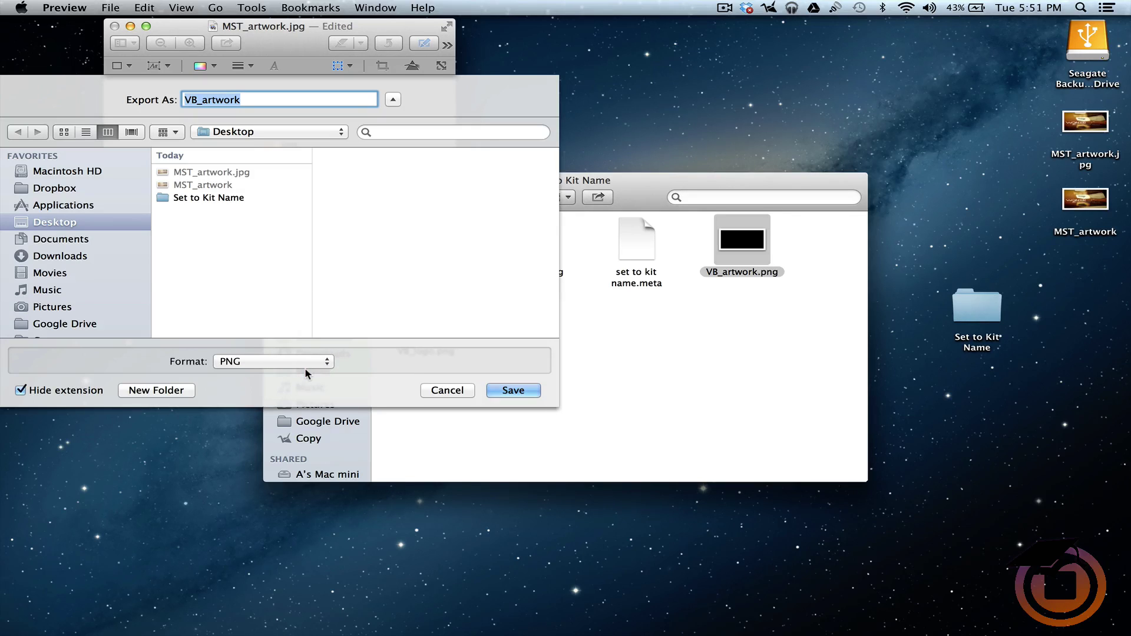
pyautogui.click(518, 389)
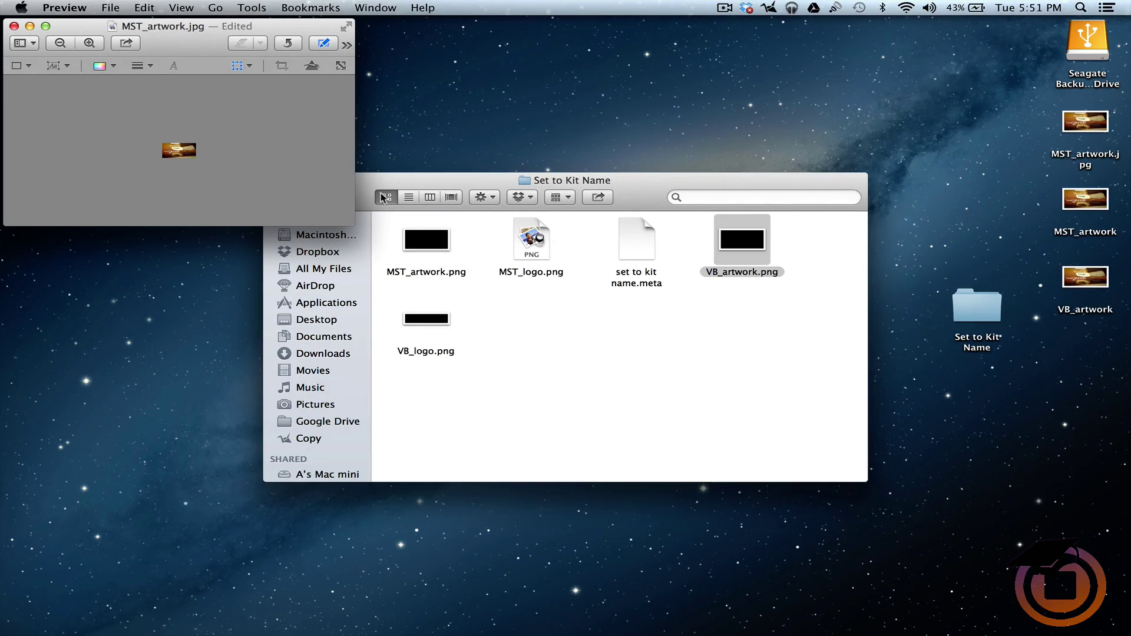
# - Close the Preview window and move MST_artwork.jpg to the Trash
pyautogui.click(13, 26)
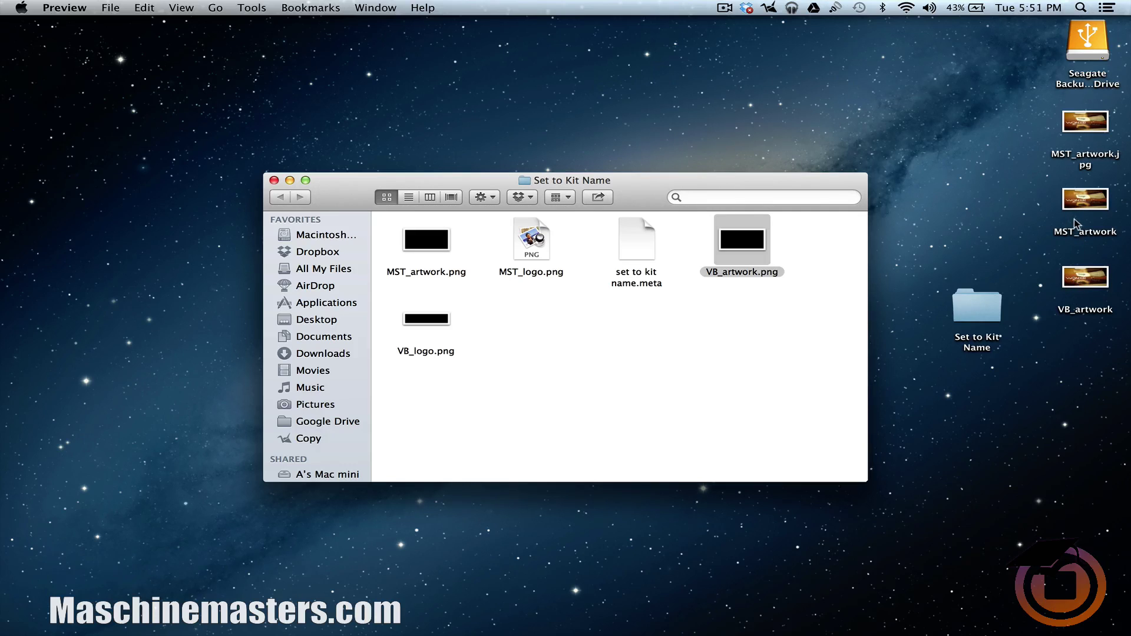
pyautogui.click(1080, 126)
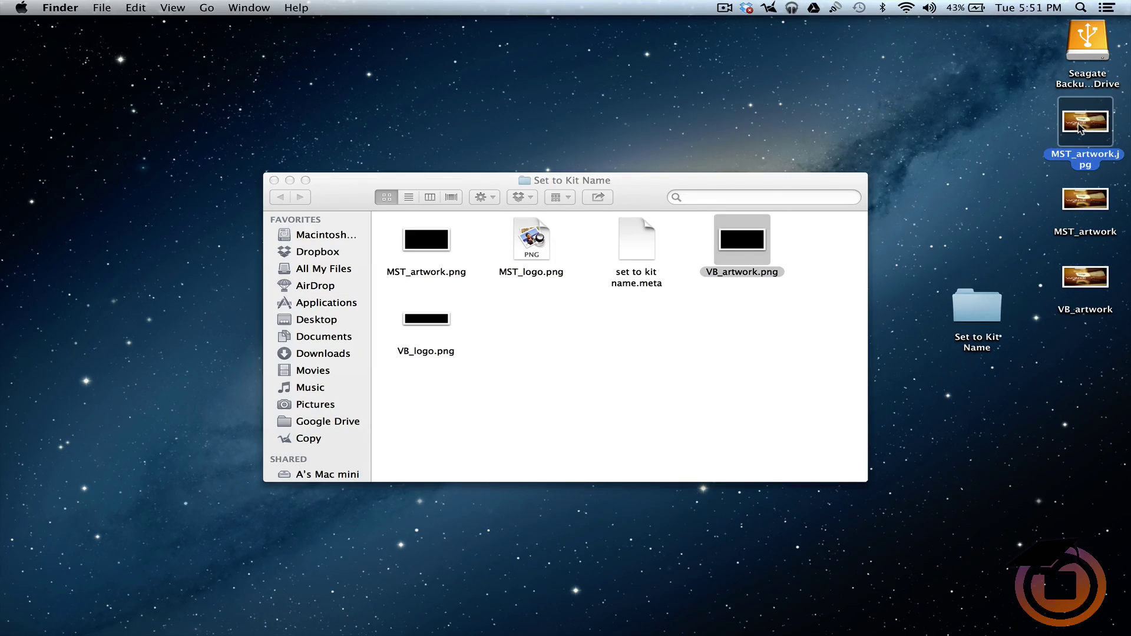
pyautogui.rightClick(1080, 126)
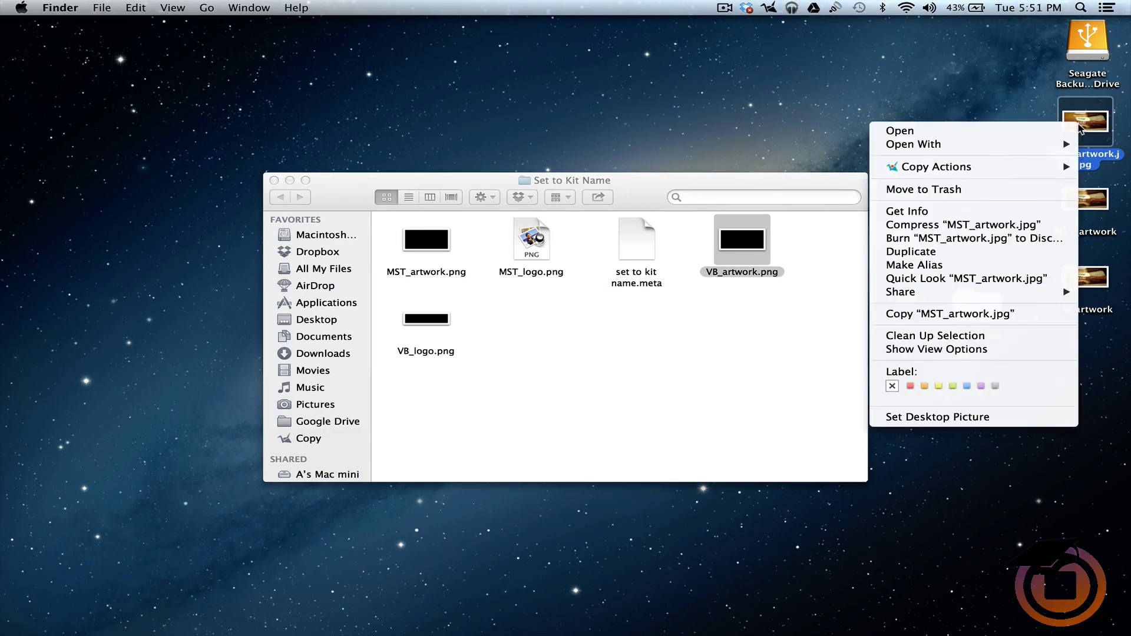
pyautogui.click(1019, 190)
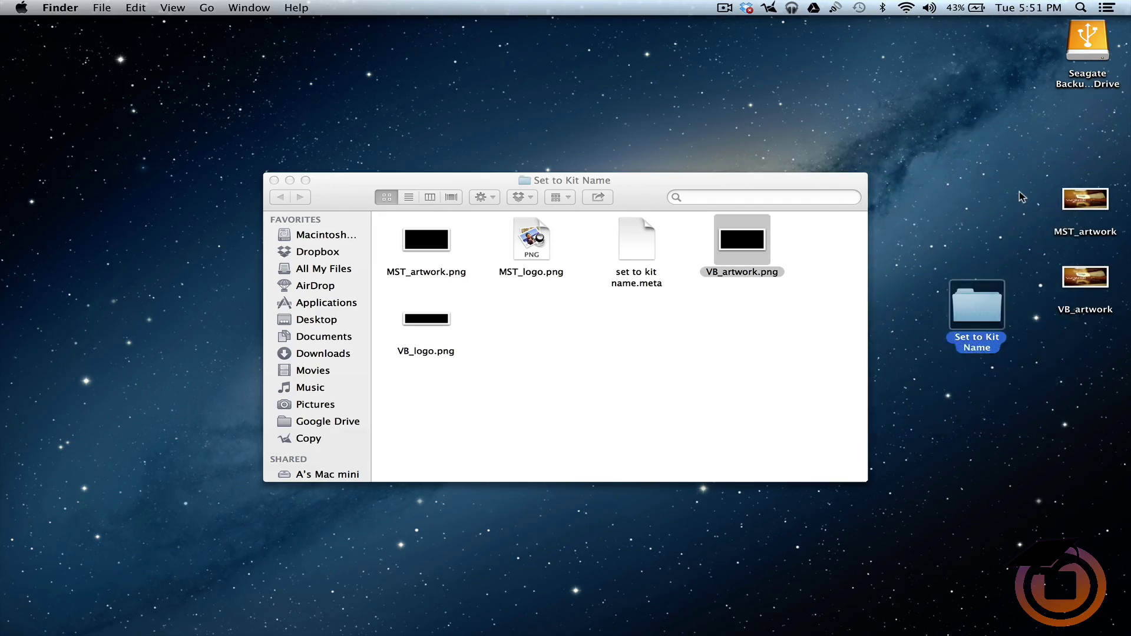
# - Move both new artwork PNGs into Set to Kit Name, replacing the old files, and arrange them
pyautogui.moveTo(1031, 105); pyautogui.dragTo(1067, 234)
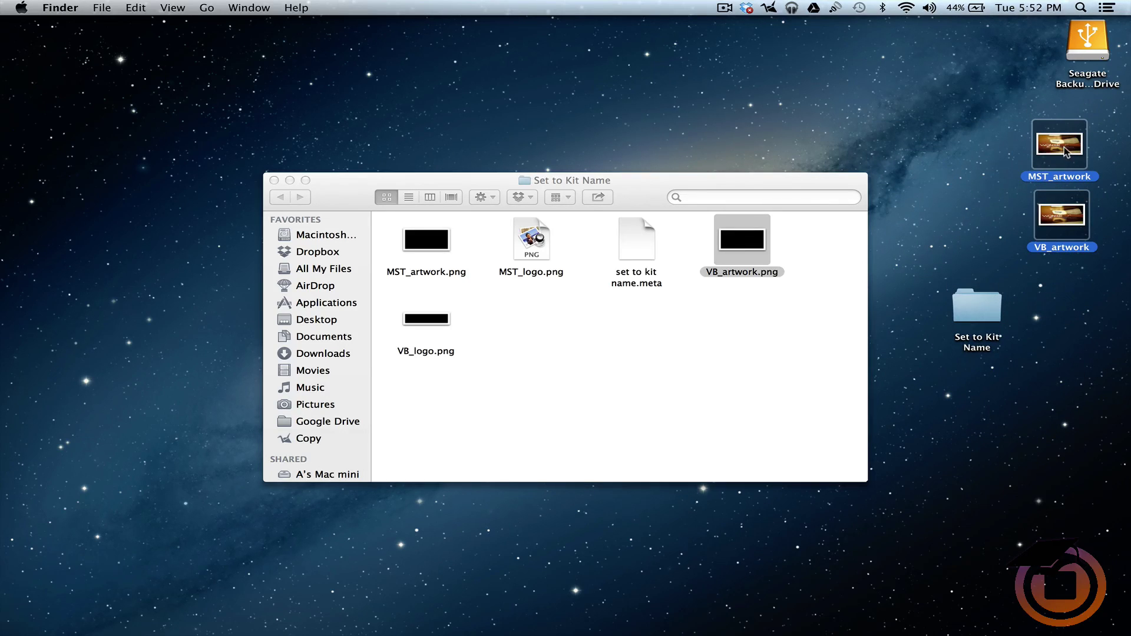
pyautogui.moveTo(1064, 147); pyautogui.dragTo(680, 312)
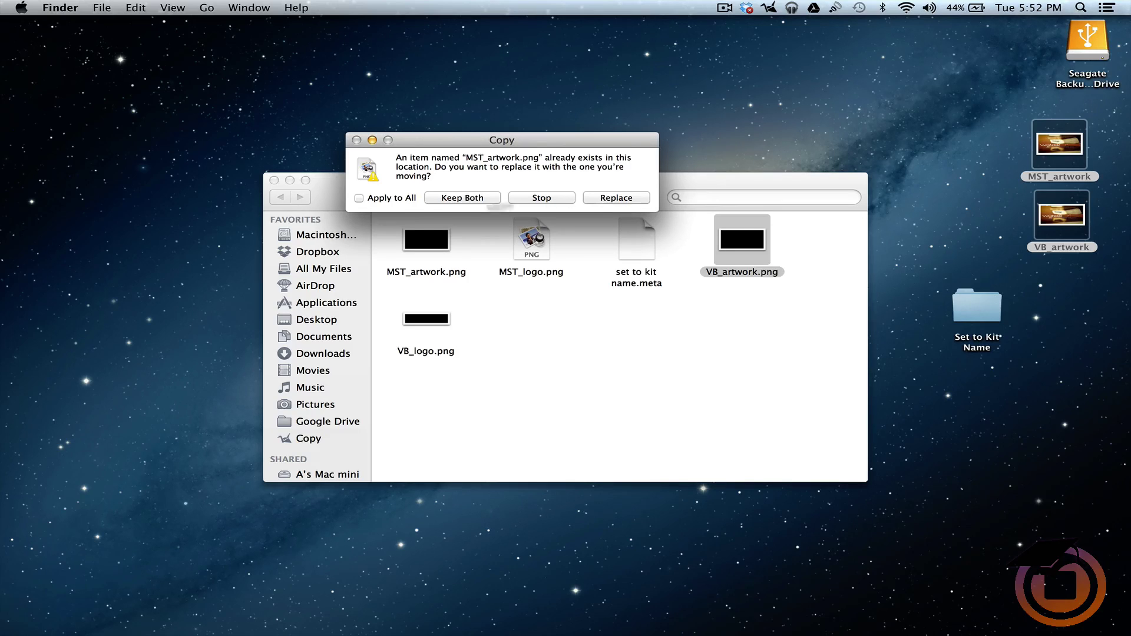
pyautogui.click(358, 198)
pyautogui.click(603, 199)
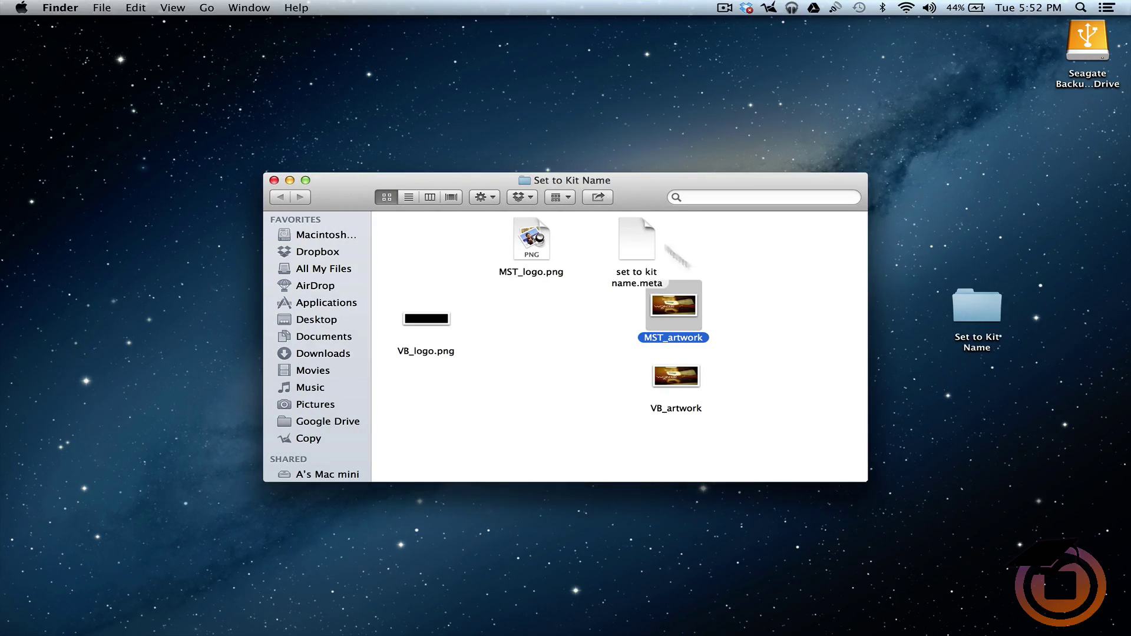
pyautogui.moveTo(694, 307); pyautogui.dragTo(732, 232)
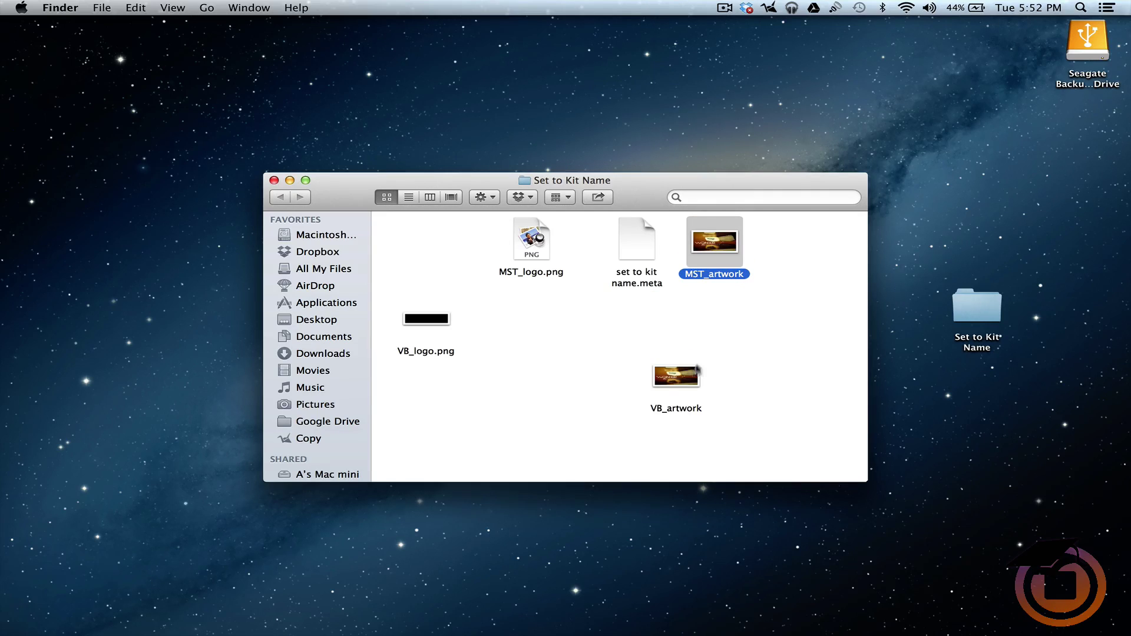
pyautogui.moveTo(682, 386); pyautogui.dragTo(805, 252)
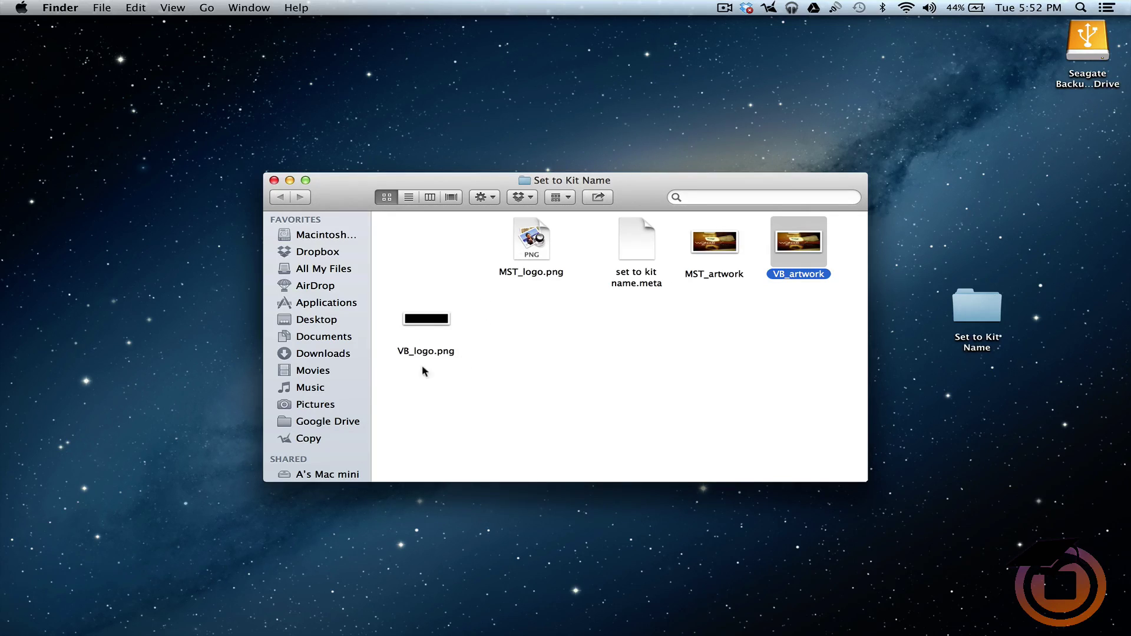
# - Open MST_logo.png in Preview and draw a 9th Wonder text box across the logo
pyautogui.doubleClick(530, 247)
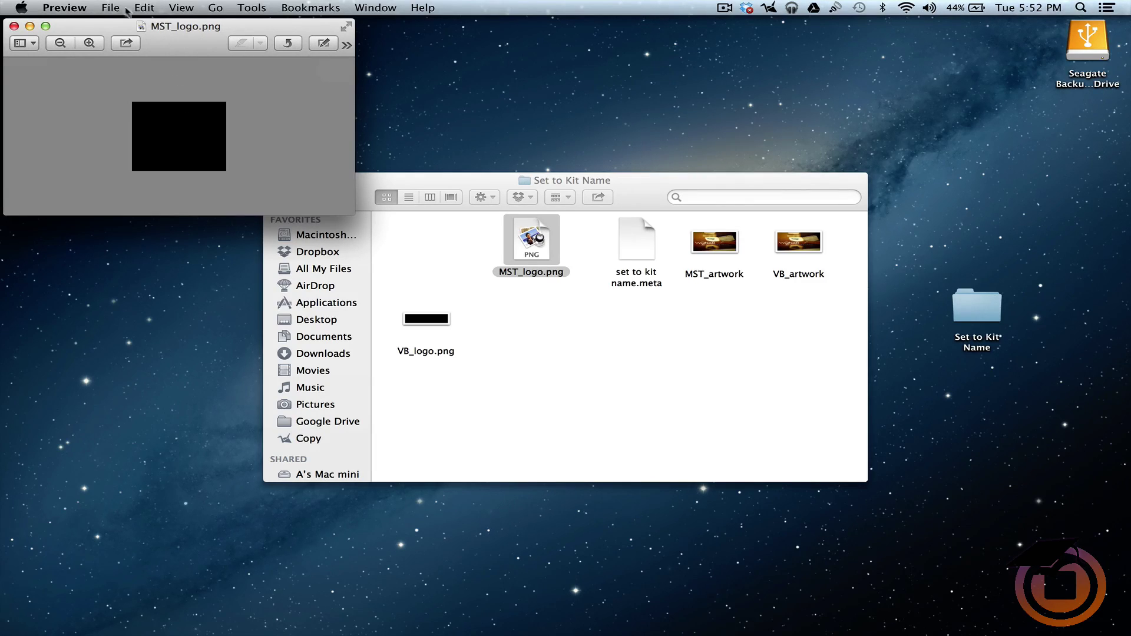
pyautogui.click(247, 8)
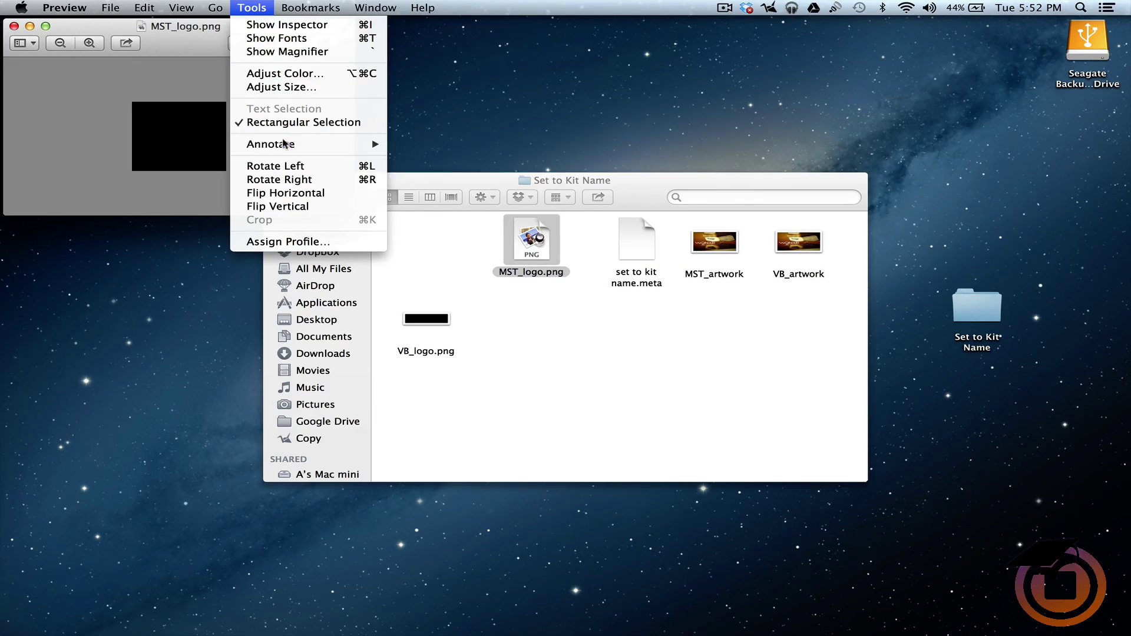
pyautogui.moveTo(286, 145)
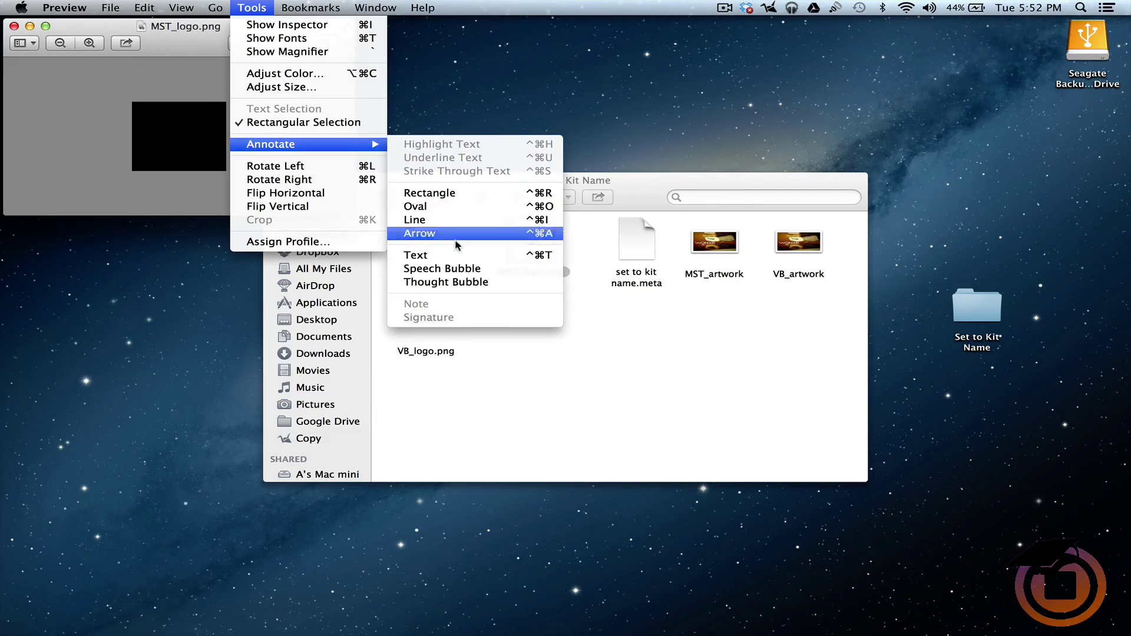
pyautogui.click(457, 256)
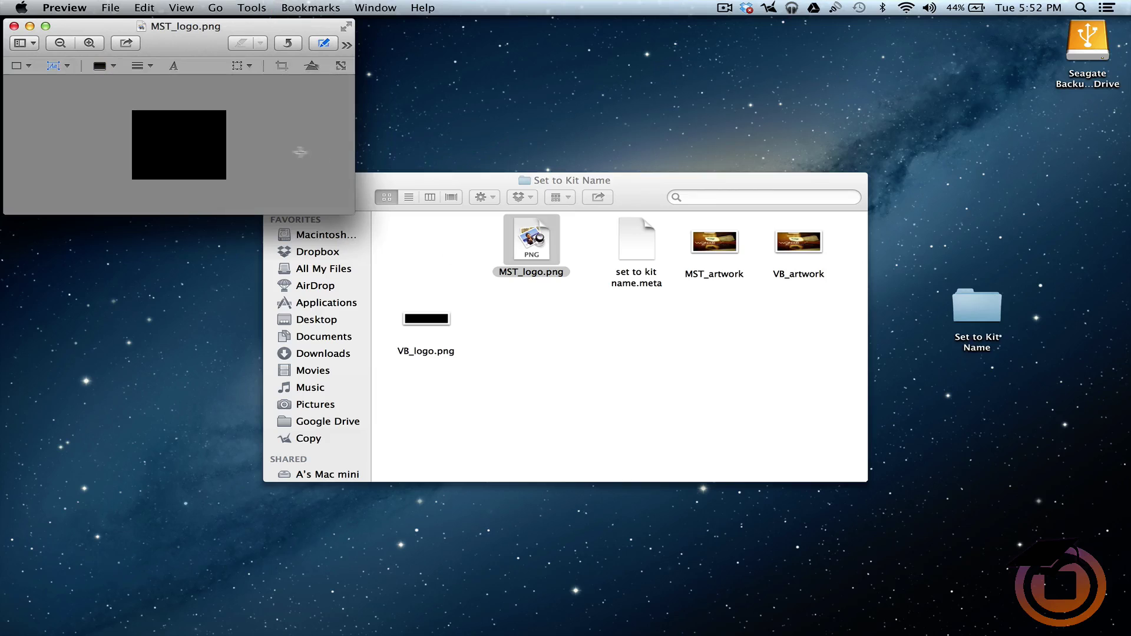
pyautogui.click(259, 231)
pyautogui.moveTo(258, 231); pyautogui.dragTo(326, 235)
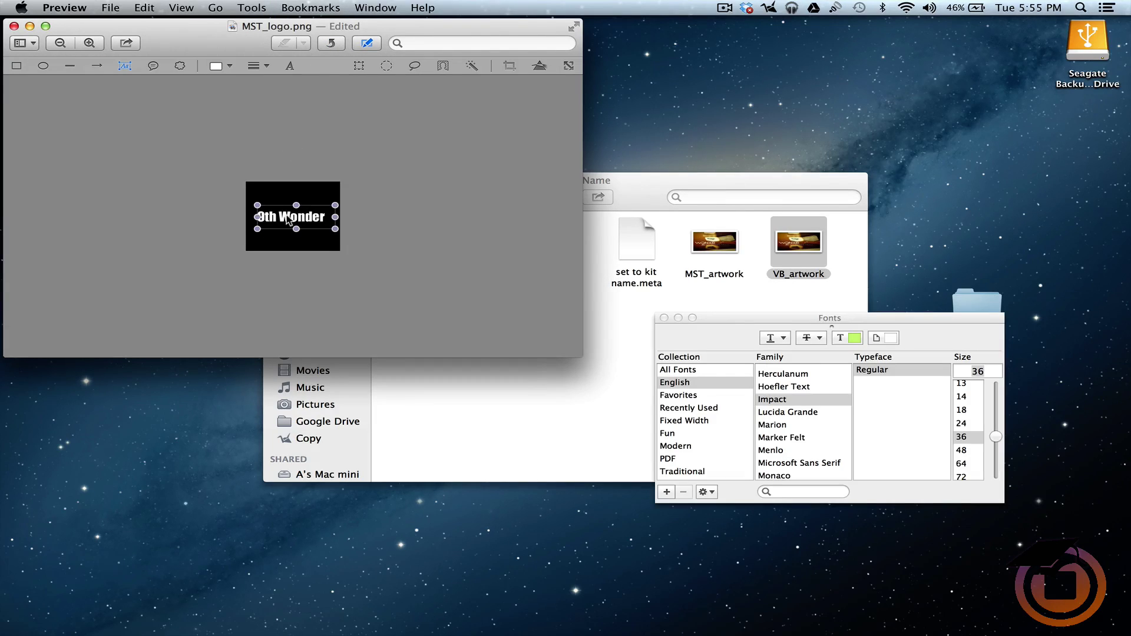
# - Set the 9th Wonder text to Impact and close the logo image
pyautogui.click(447, 232)
pyautogui.click(298, 215)
pyautogui.doubleClick(298, 215)
pyautogui.click(392, 226)
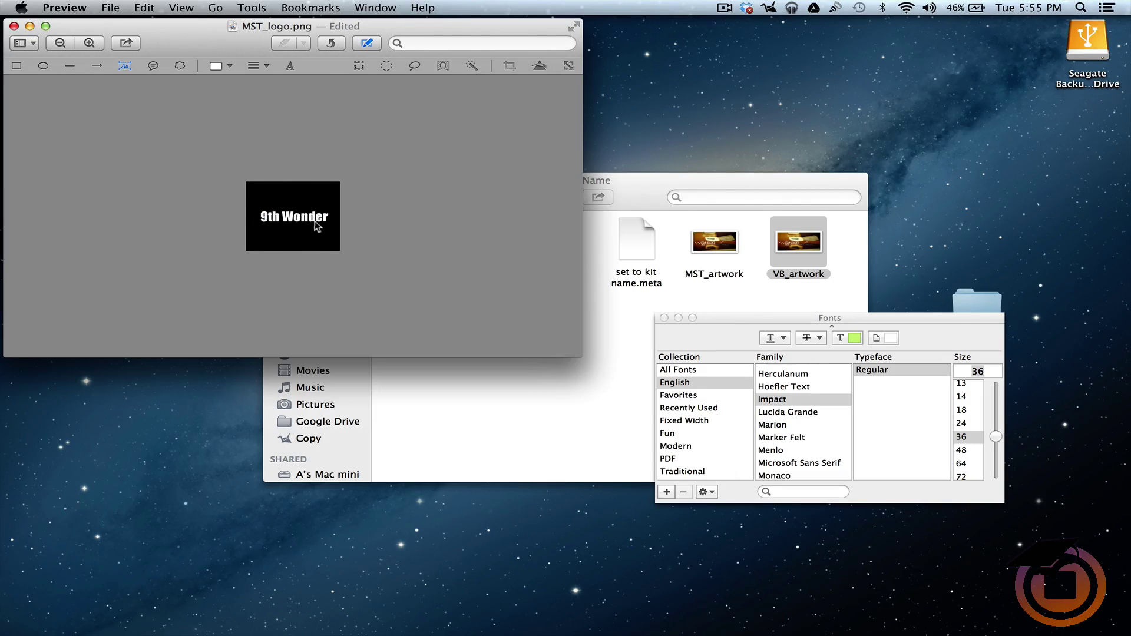
pyautogui.click(452, 264)
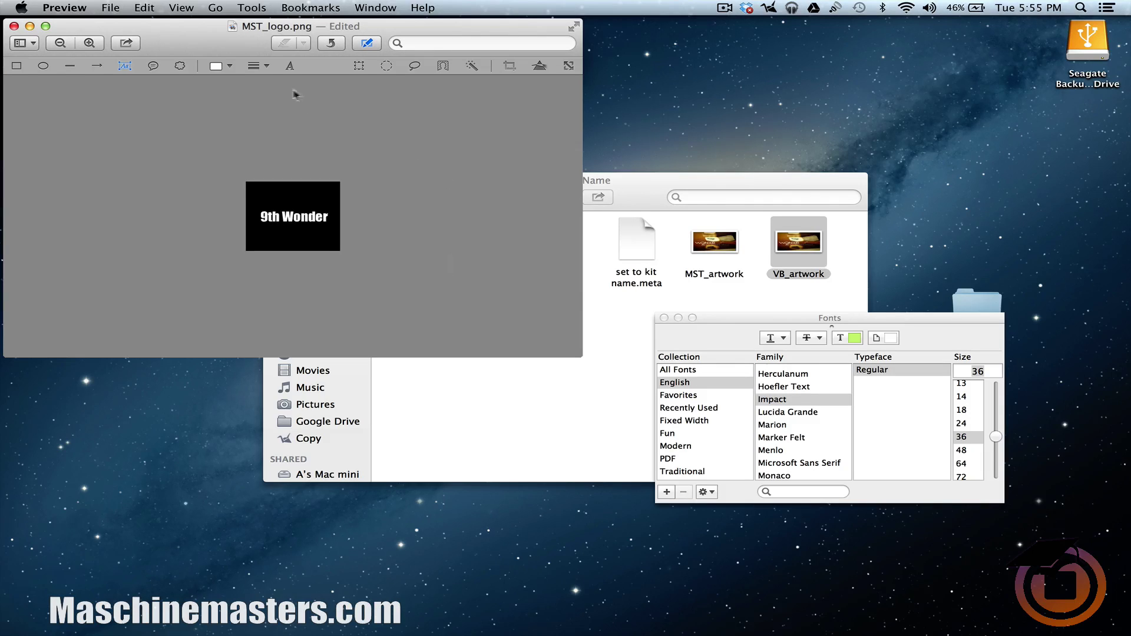
pyautogui.click(14, 27)
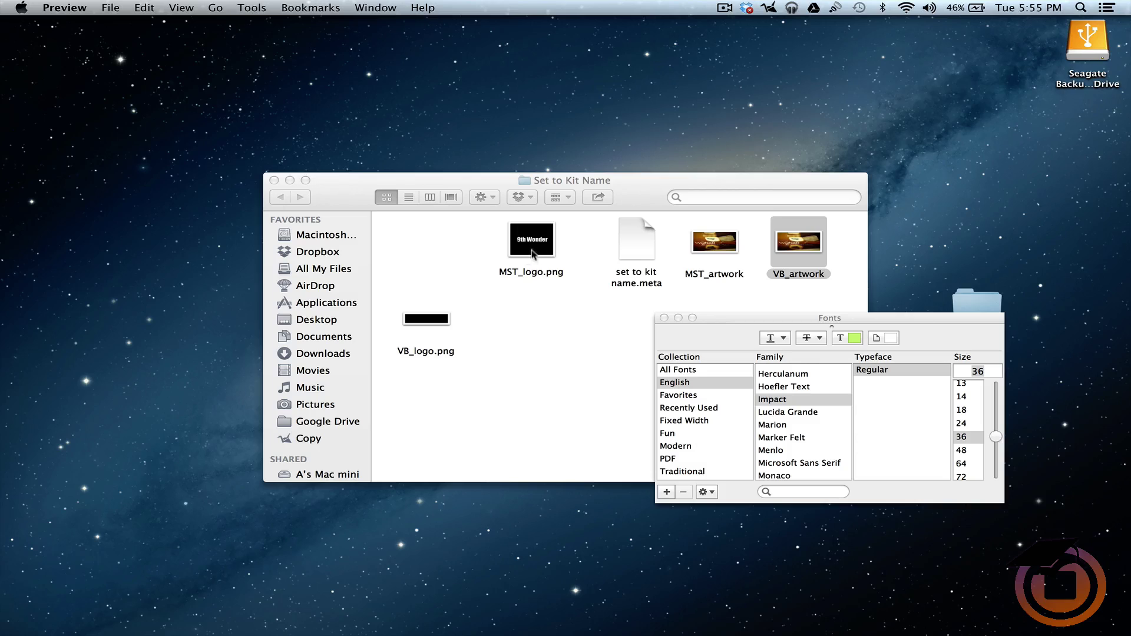
# - Add 9th Wonder text in Impact size 24 to VB_logo.png and close the image
pyautogui.doubleClick(431, 319)
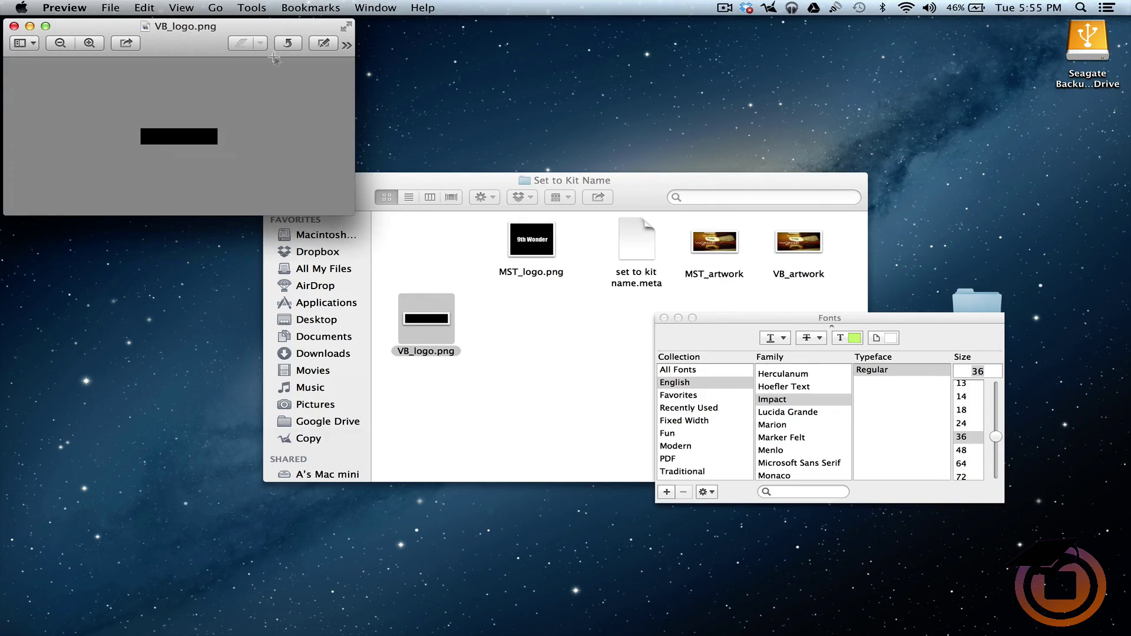
pyautogui.click(257, 8)
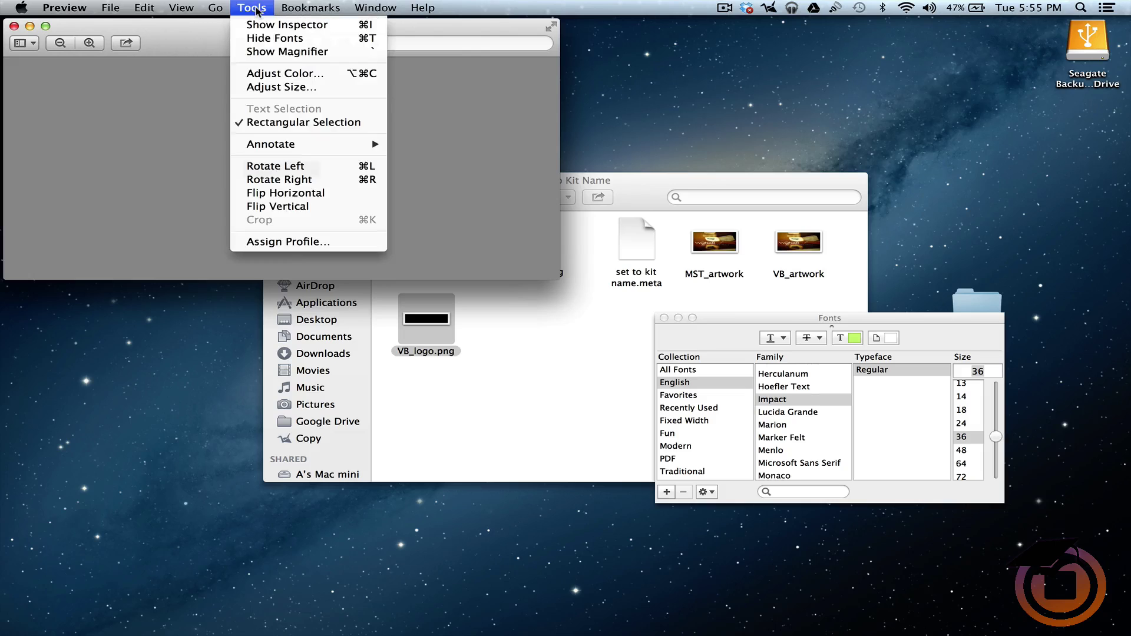
pyautogui.moveTo(303, 151)
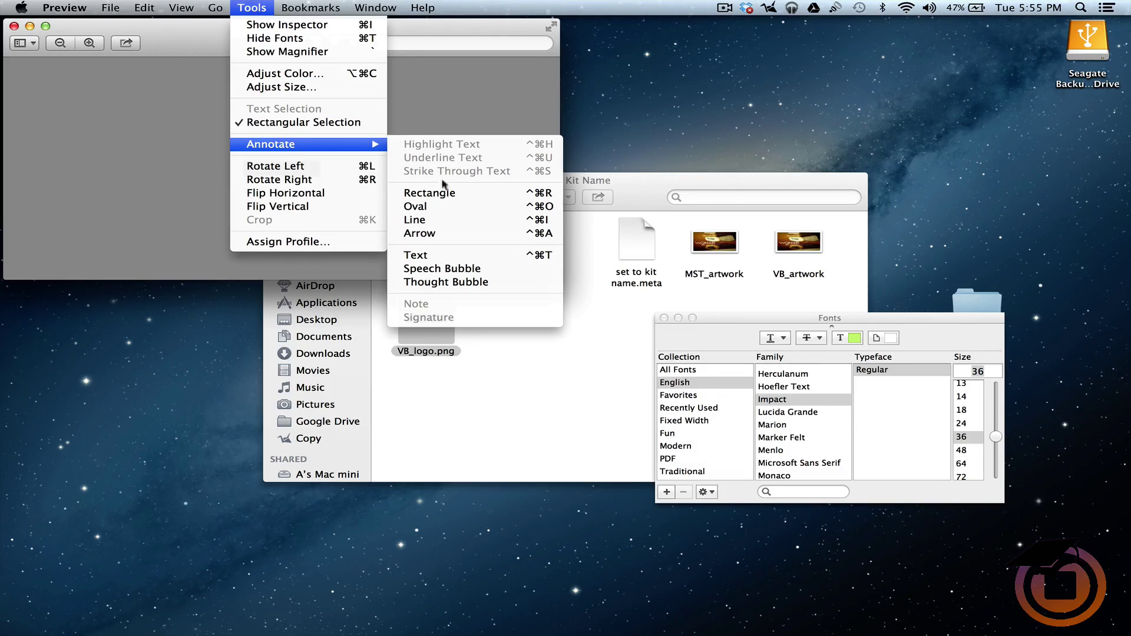
pyautogui.click(448, 255)
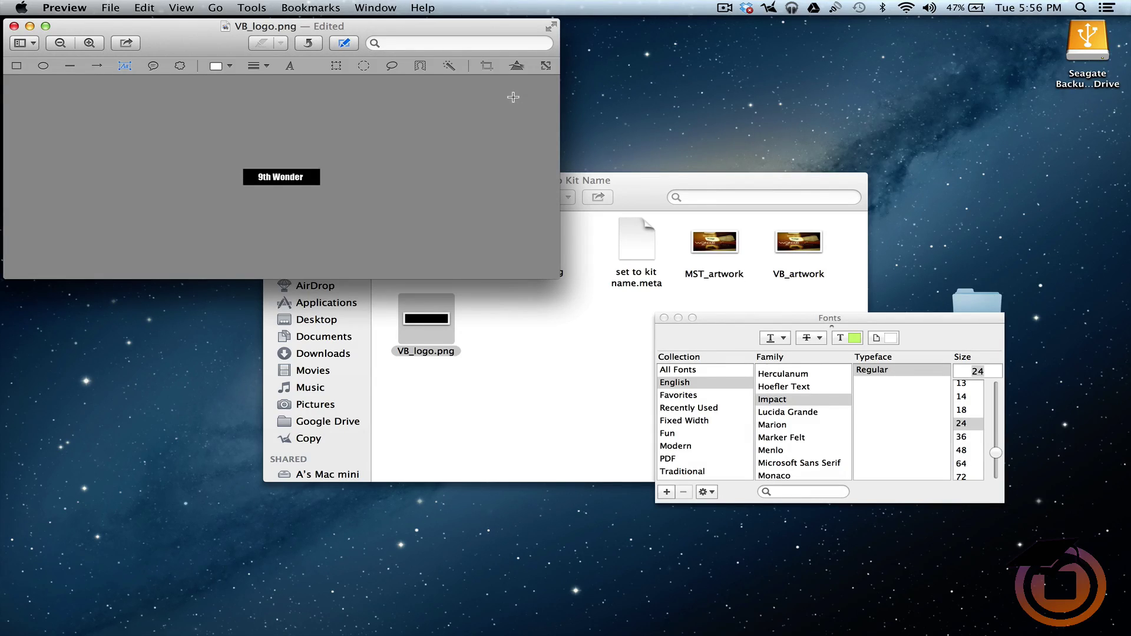
pyautogui.click(14, 27)
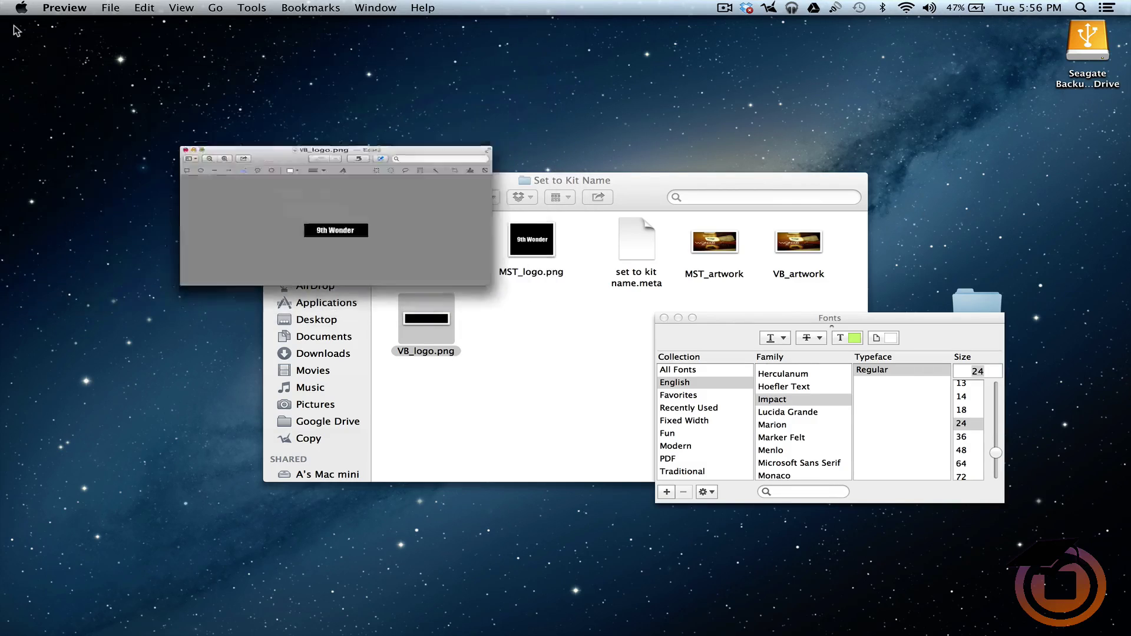
# - Close the Fonts panel and show the Seagate Backup Plus Drive's folders, including AGgotDrums
pyautogui.click(665, 318)
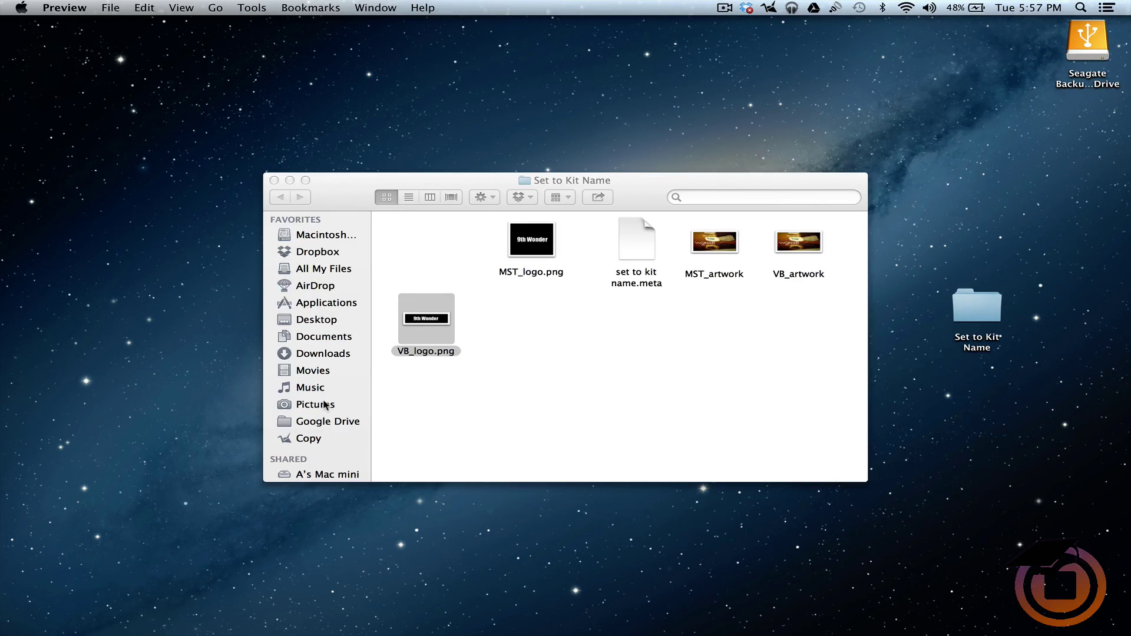
pyautogui.scroll(-5, 324, 404)
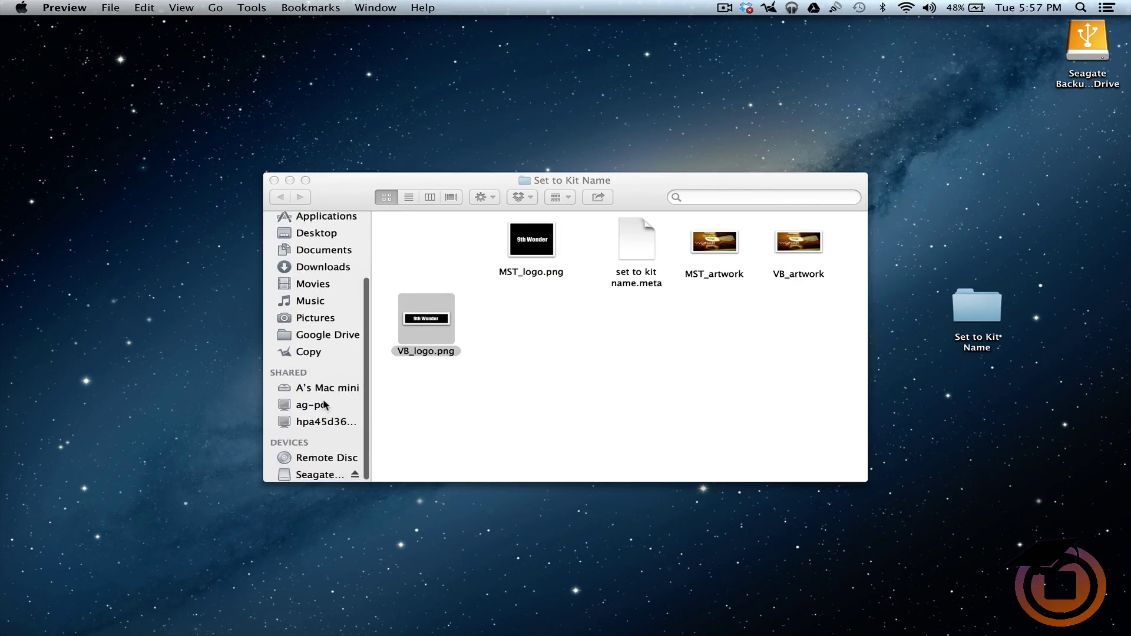
pyautogui.click(314, 478)
pyautogui.click(313, 476)
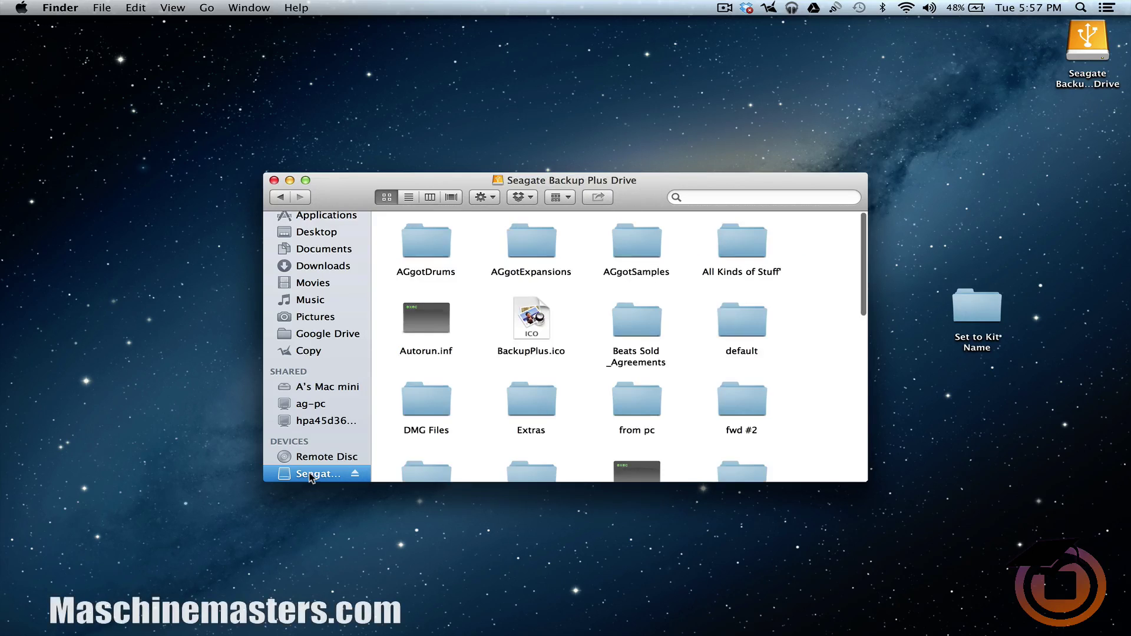
# - In AGgotDrums, copy the 9th Wonder Drum Kit SP1200 folder's name
pyautogui.doubleClick(440, 257)
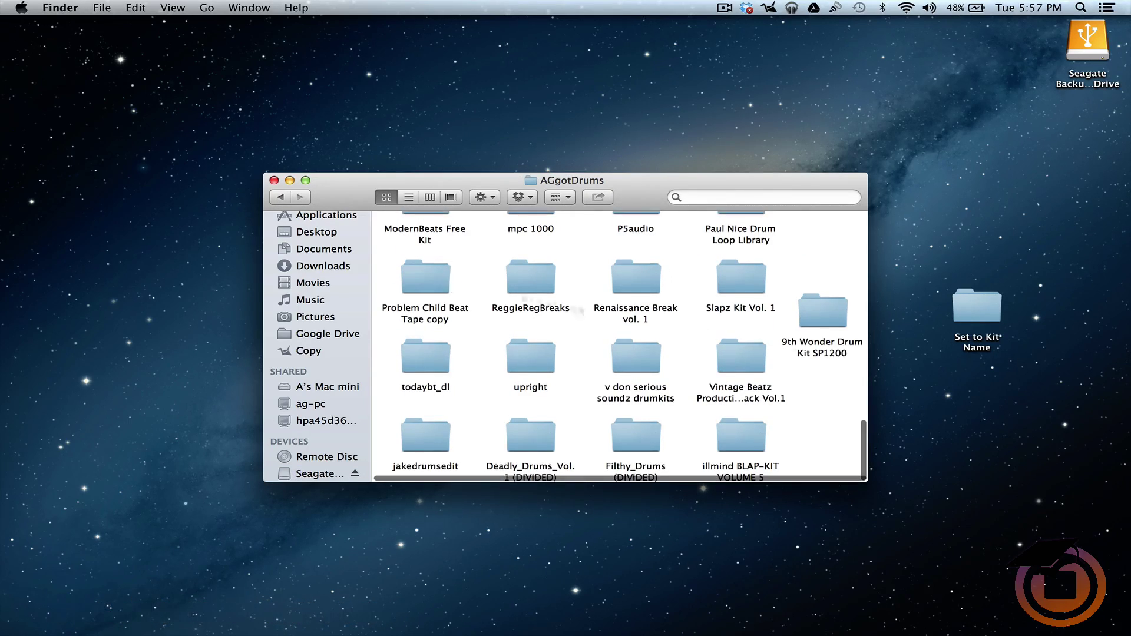
pyautogui.click(828, 351)
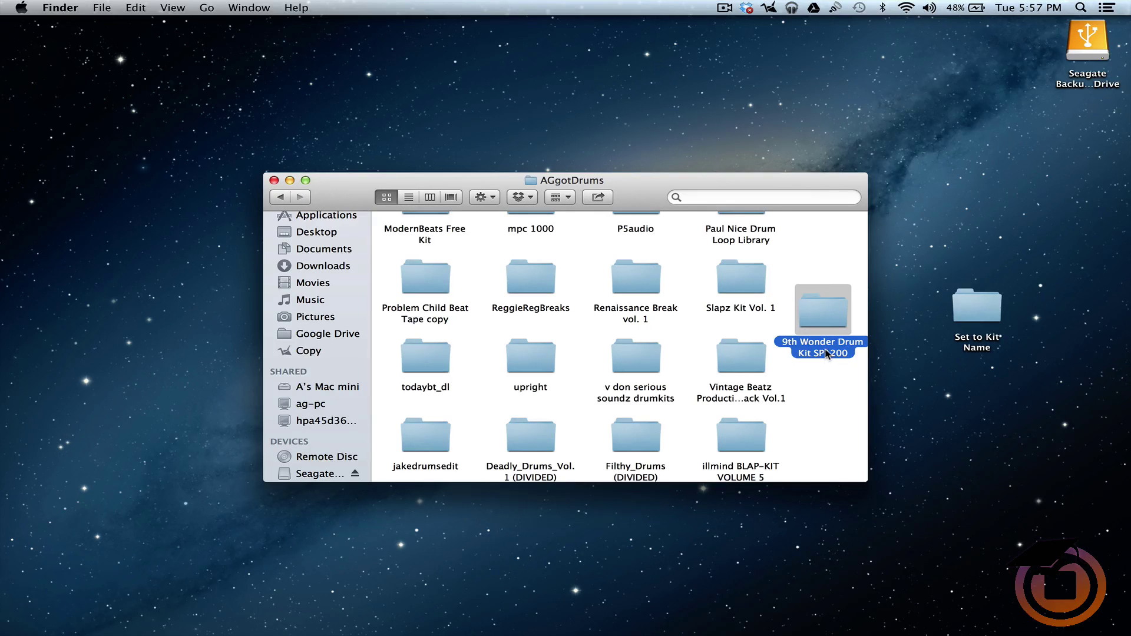
pyautogui.click(825, 353)
pyautogui.press('super+c')
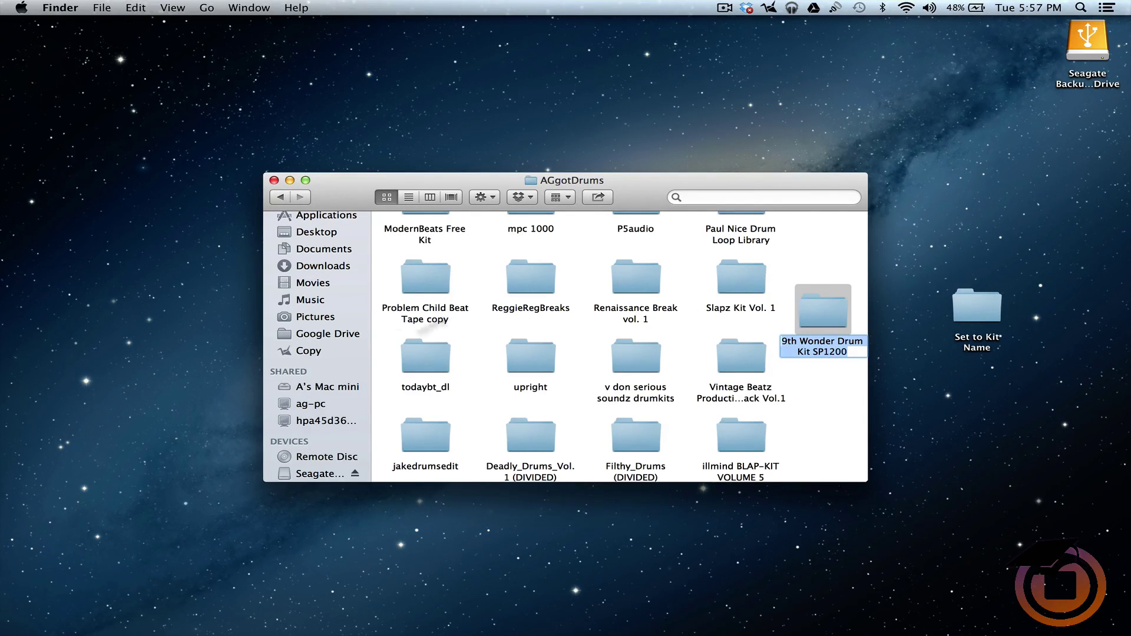
# - Rename set to kit name.meta to 9th Wonder Drum Kit SP1200.meta in the Set to Kit Name folder
pyautogui.click(281, 200)
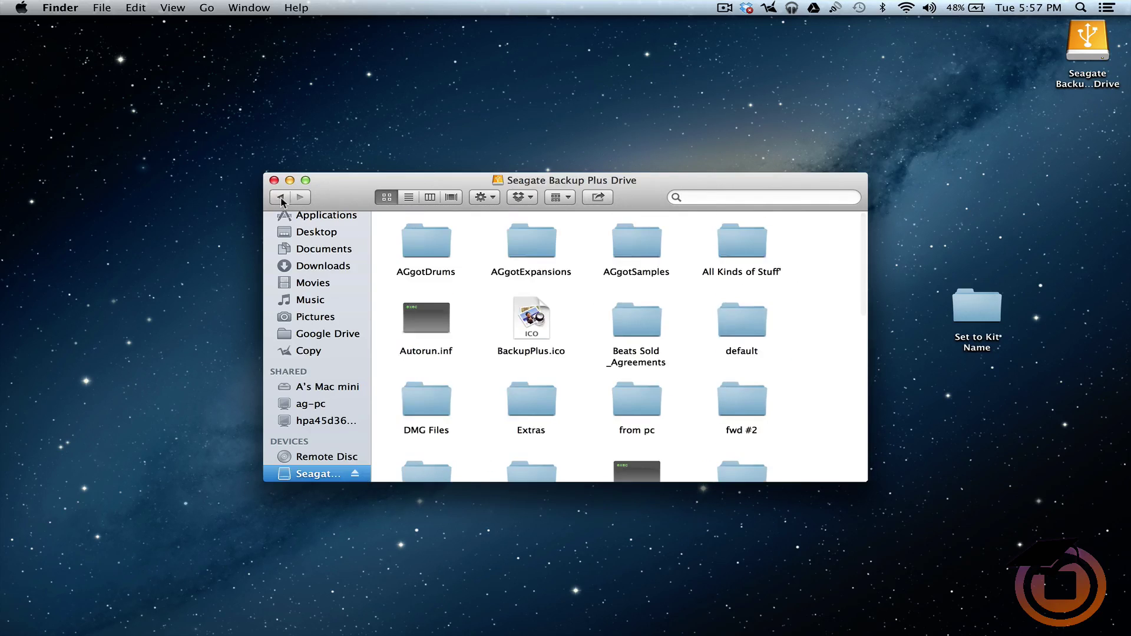
pyautogui.click(281, 201)
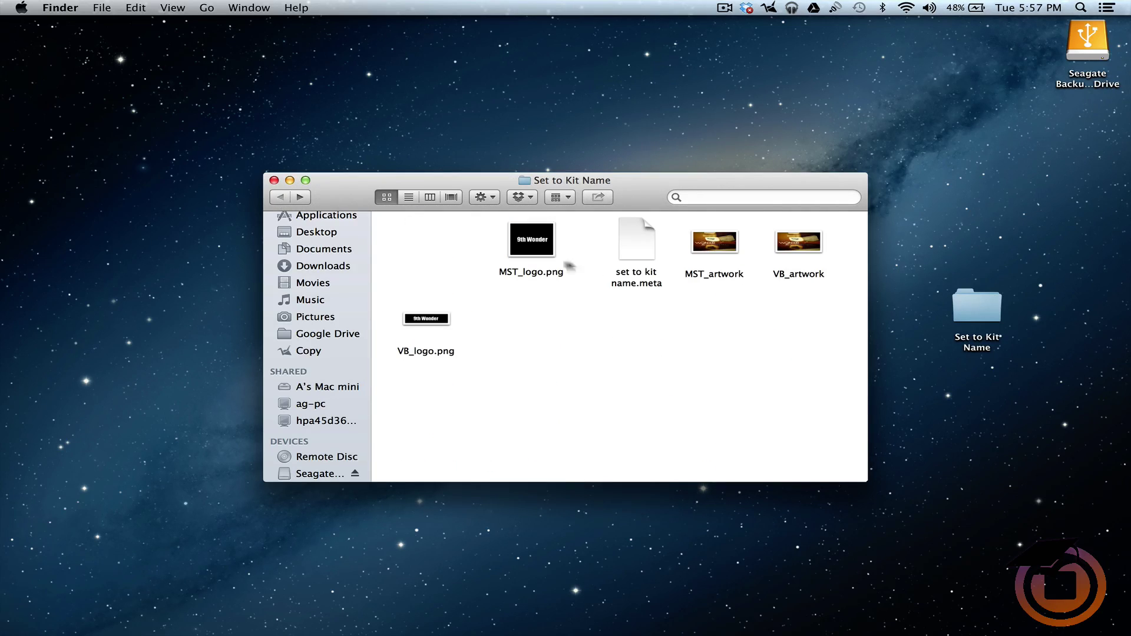
pyautogui.click(635, 284)
pyautogui.click(634, 284)
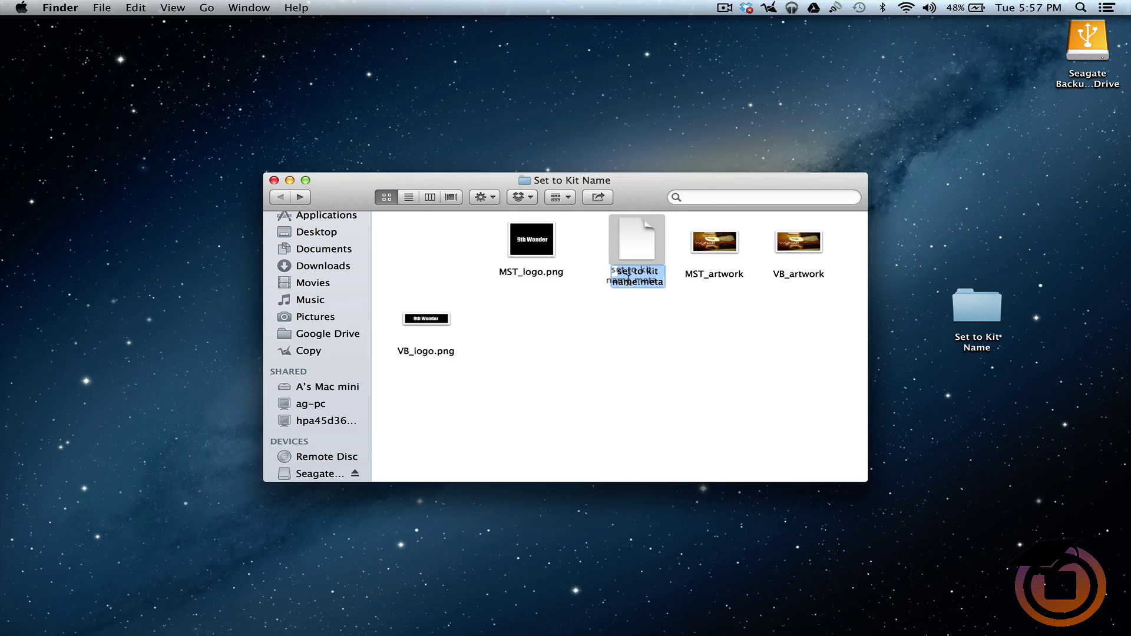
pyautogui.click(636, 281)
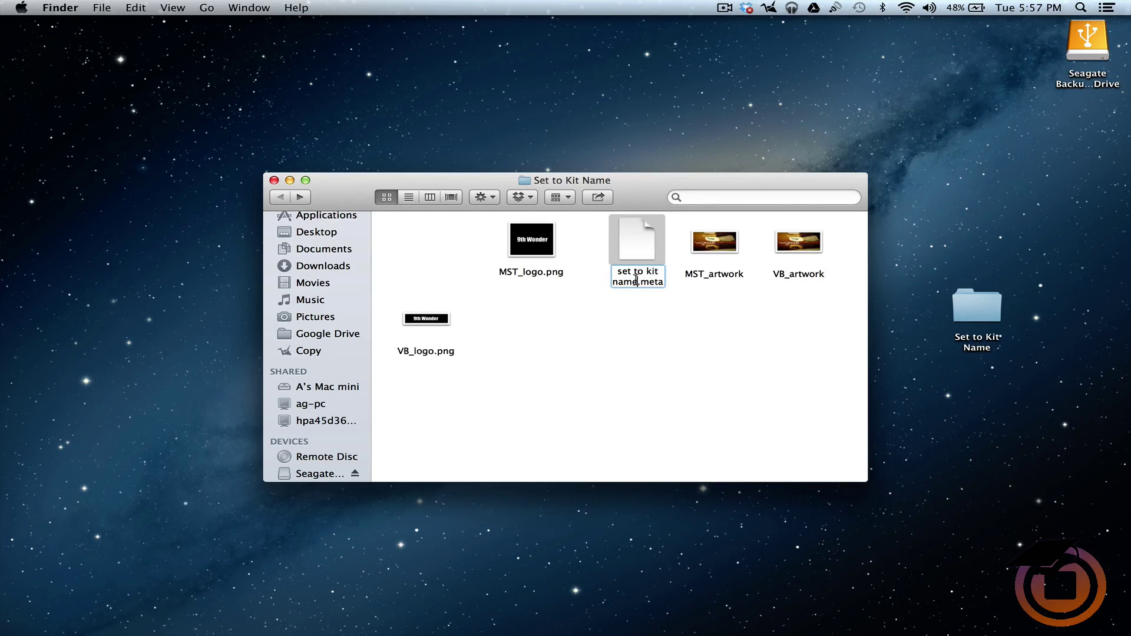
pyautogui.moveTo(636, 281); pyautogui.dragTo(616, 271)
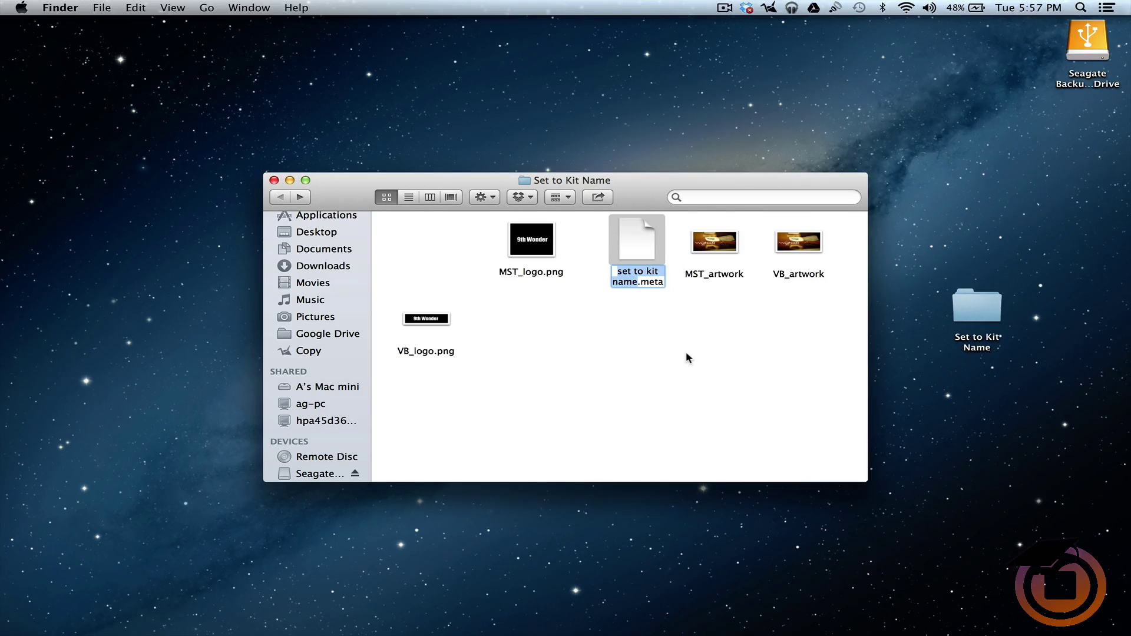
pyautogui.press('super+v')
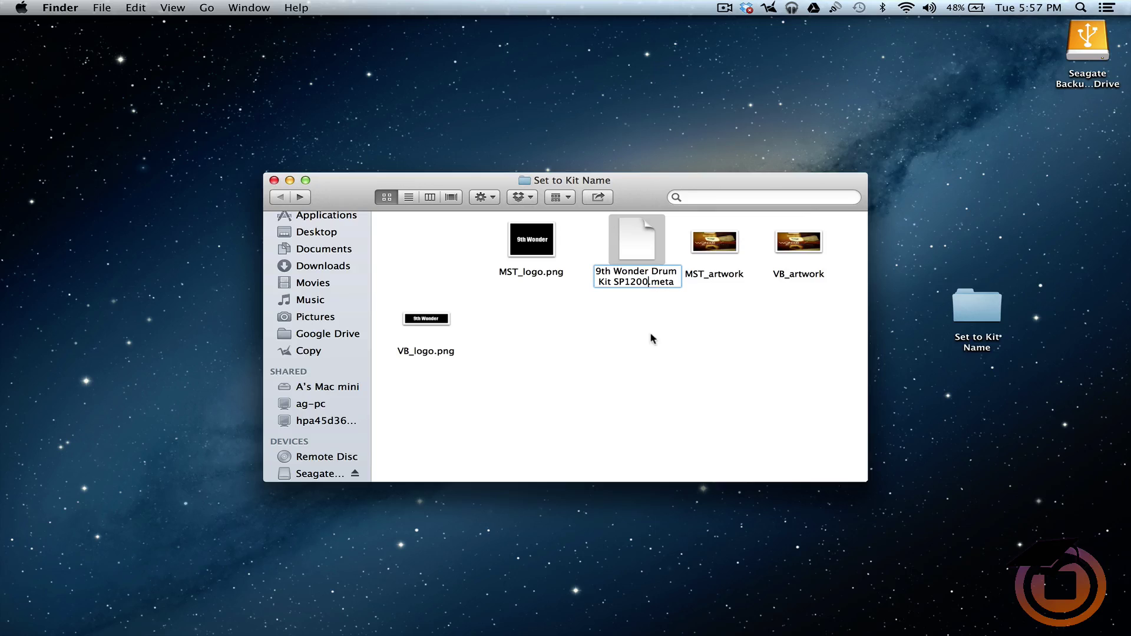
pyautogui.press('Return')
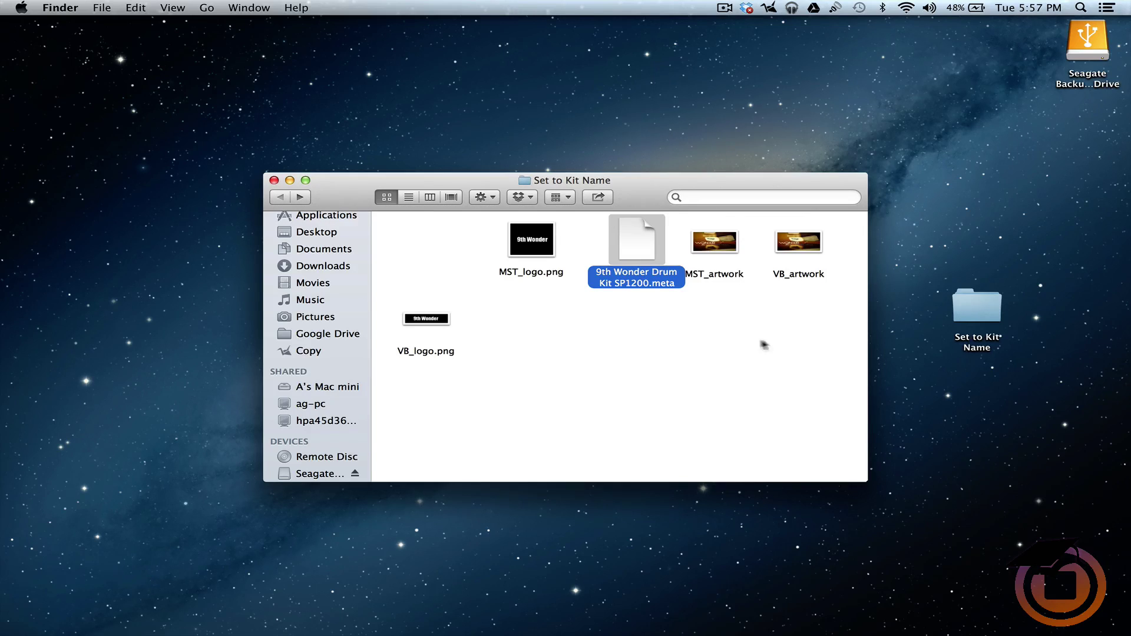
pyautogui.click(765, 346)
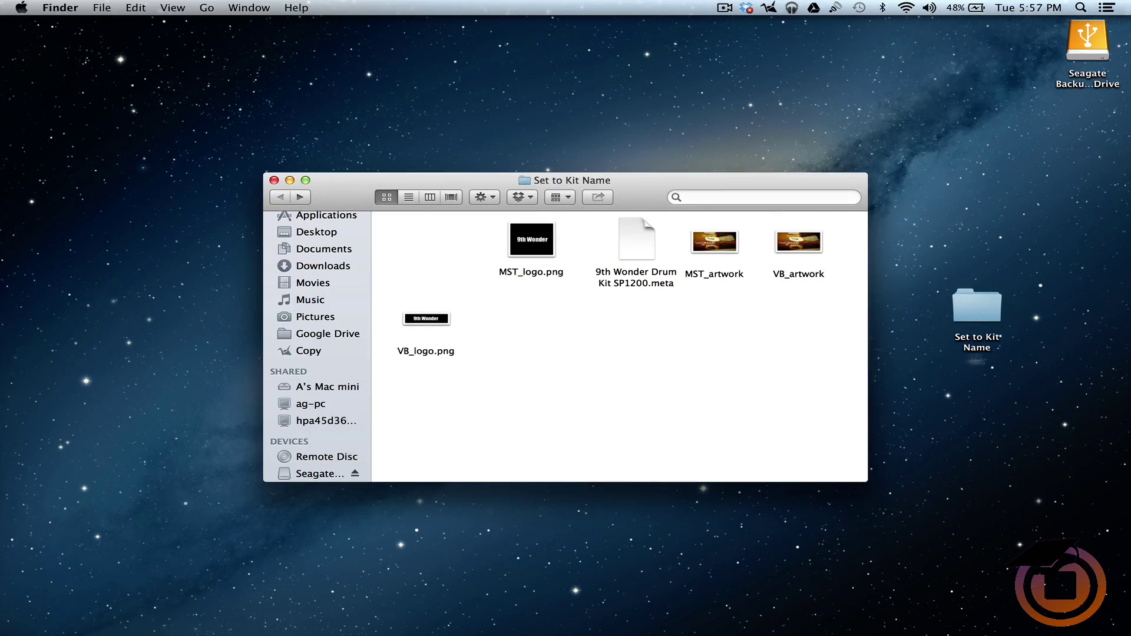
# - Close the folder window and paste 9th Wonder Drum Kit SP1200 as the desktop Set to Kit Name folder's name
pyautogui.click(1022, 339)
pyautogui.click(273, 180)
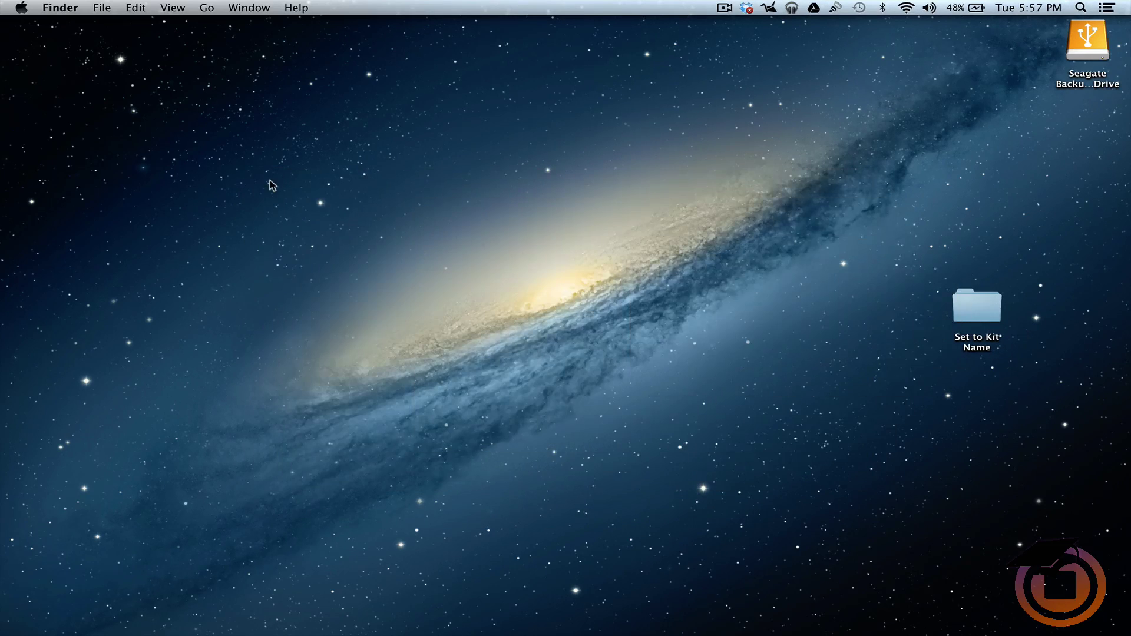
pyautogui.click(972, 342)
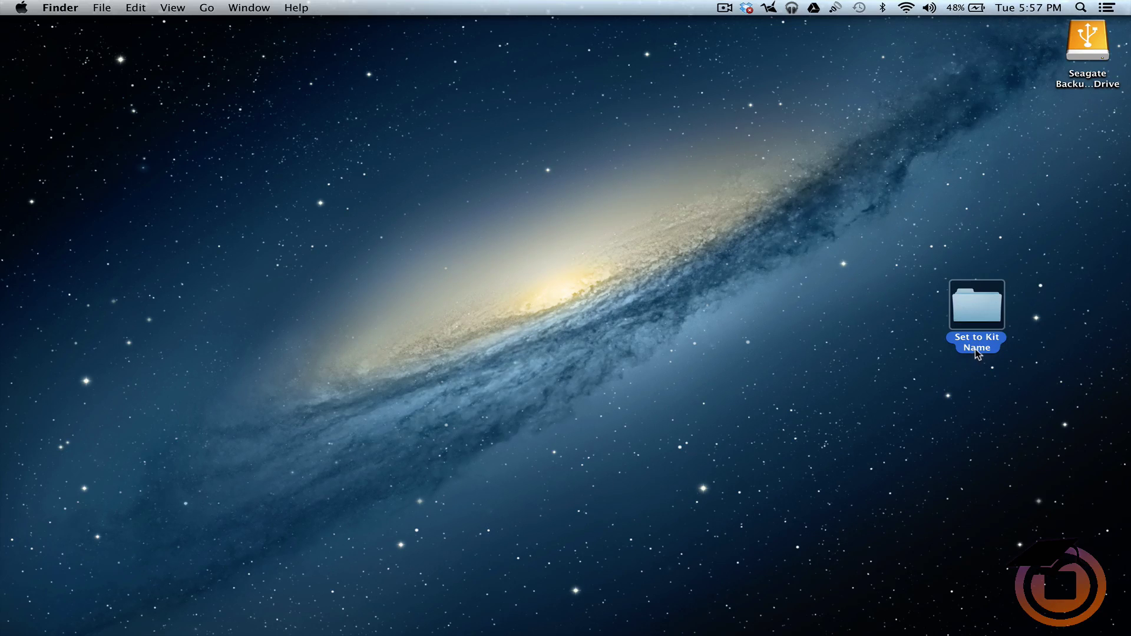
pyautogui.click(975, 351)
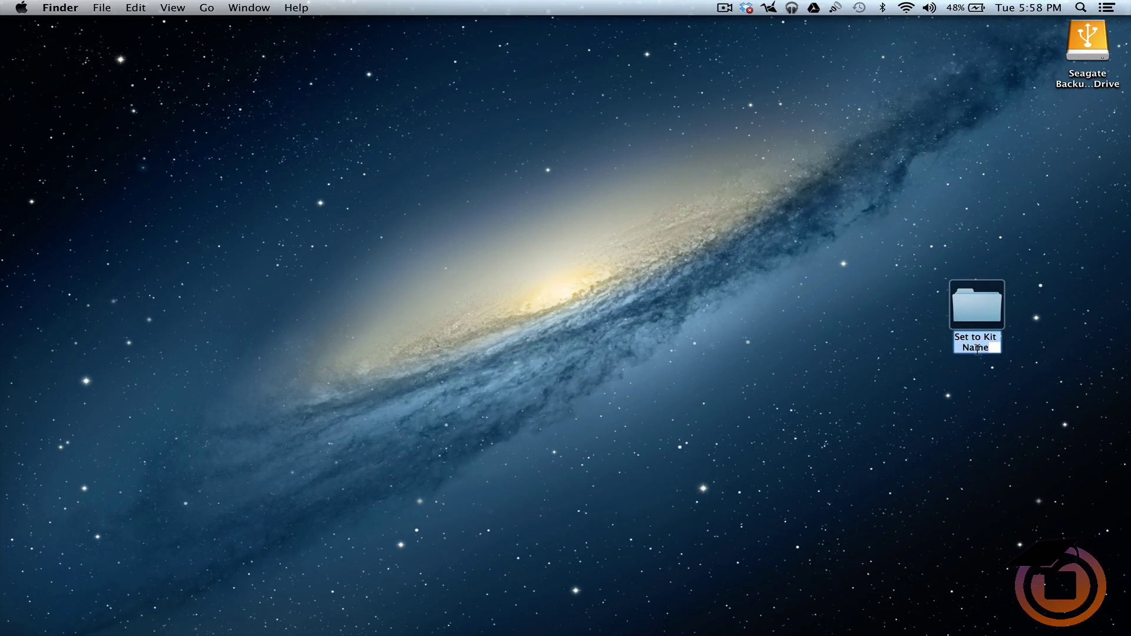
pyautogui.press('super+v')
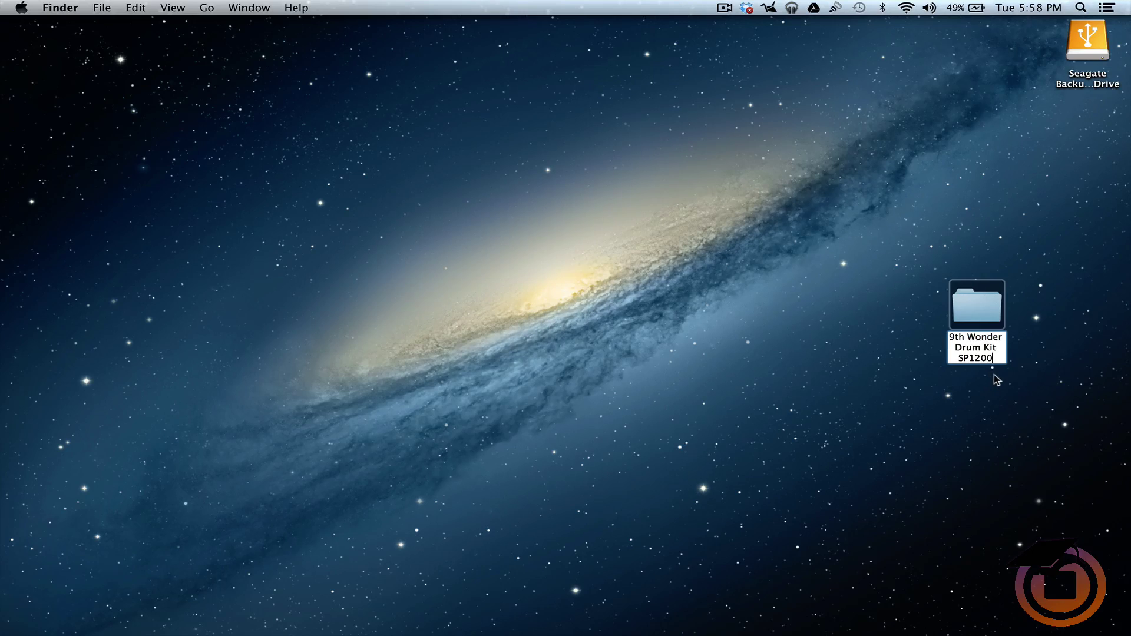
pyautogui.press('Return')
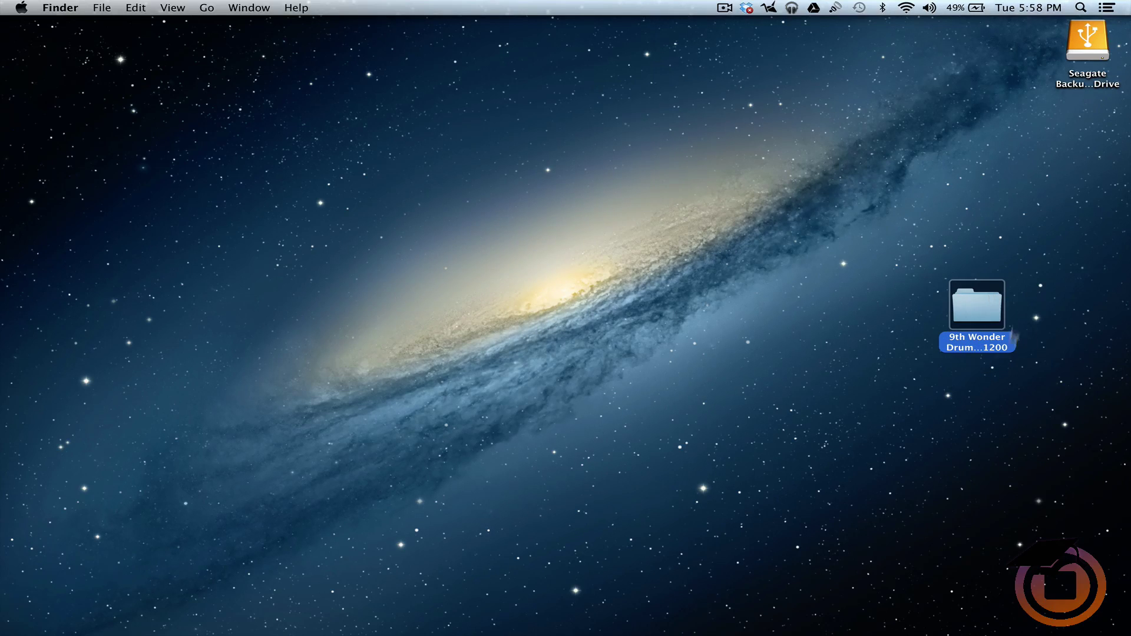
pyautogui.click(961, 397)
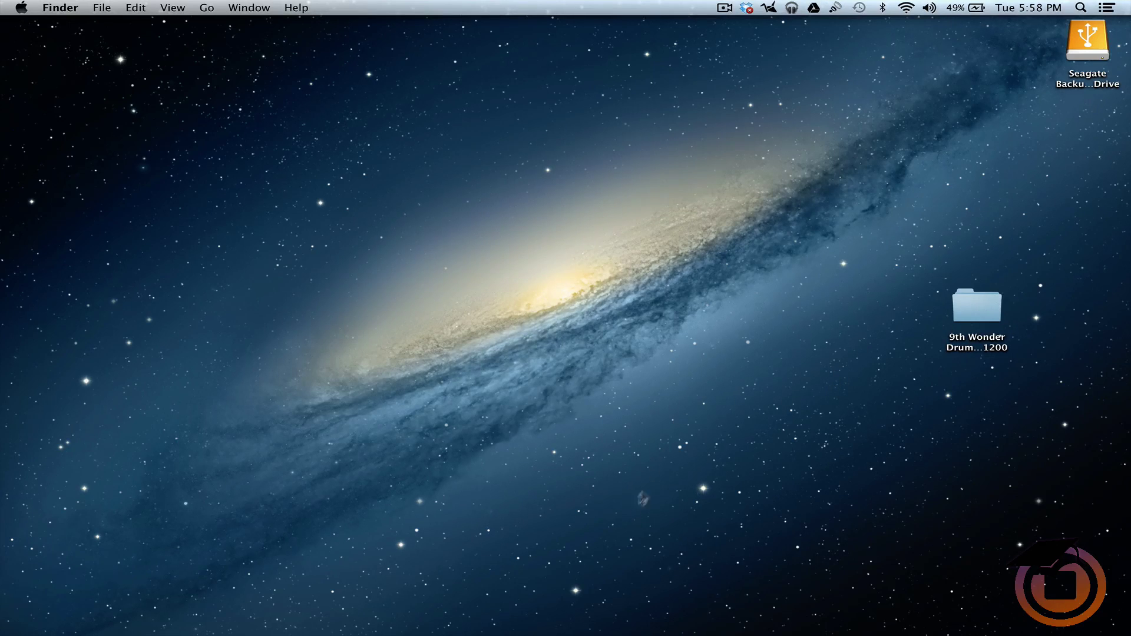
# - In a new Finder window, search the Mac for resources and open NI Resources > image
pyautogui.moveTo(365, 613)
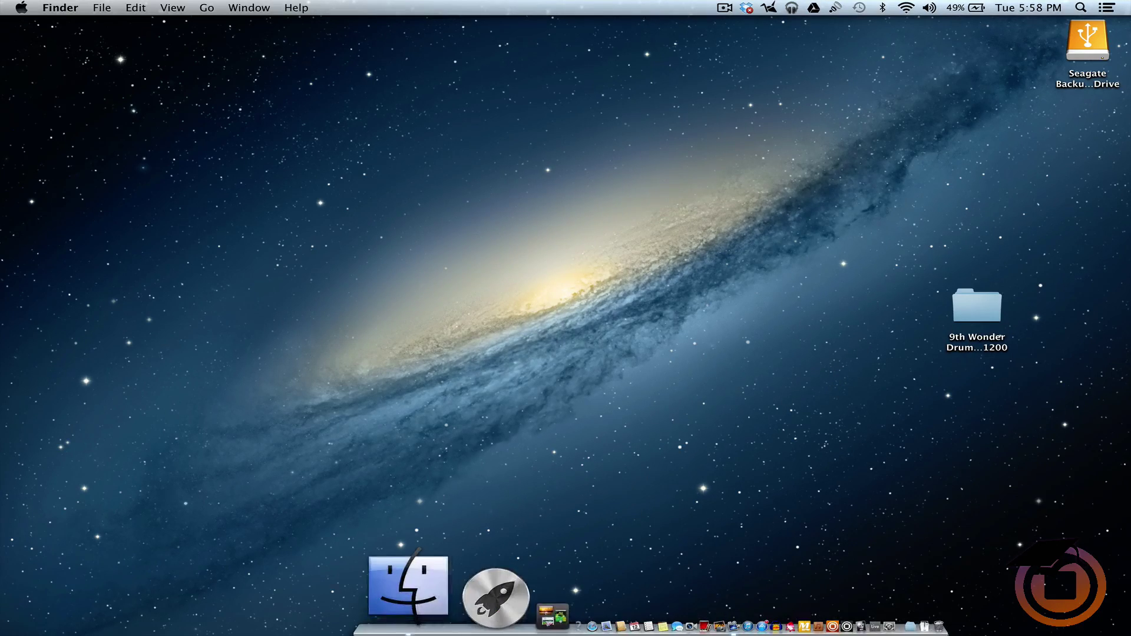
pyautogui.click(364, 608)
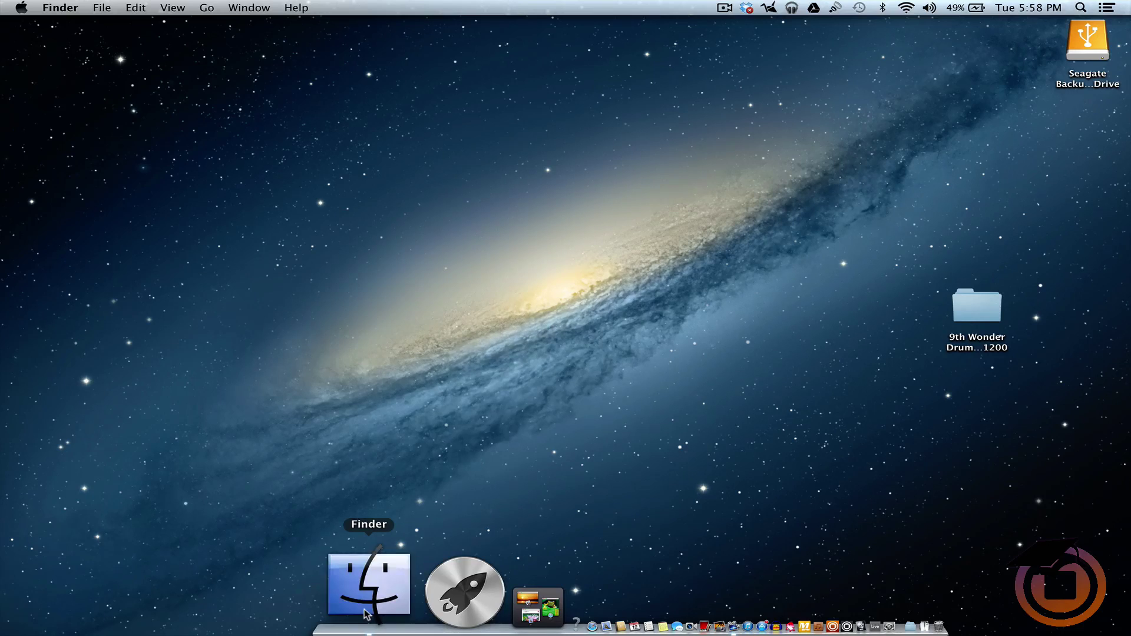
pyautogui.click(144, 341)
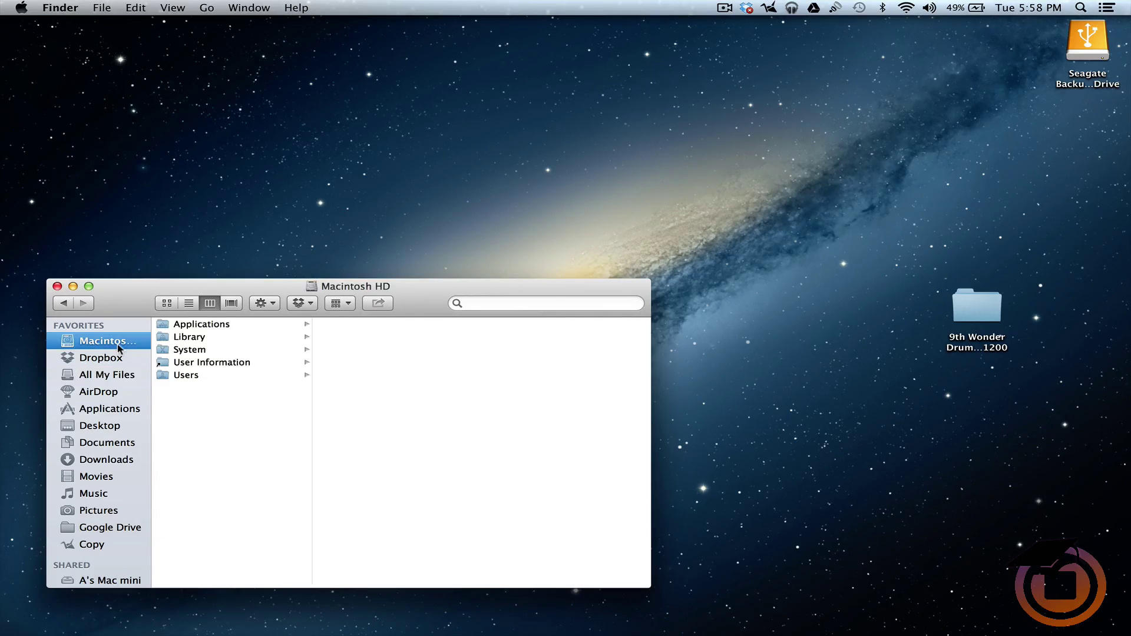
pyautogui.click(518, 301)
pyautogui.write('rec')
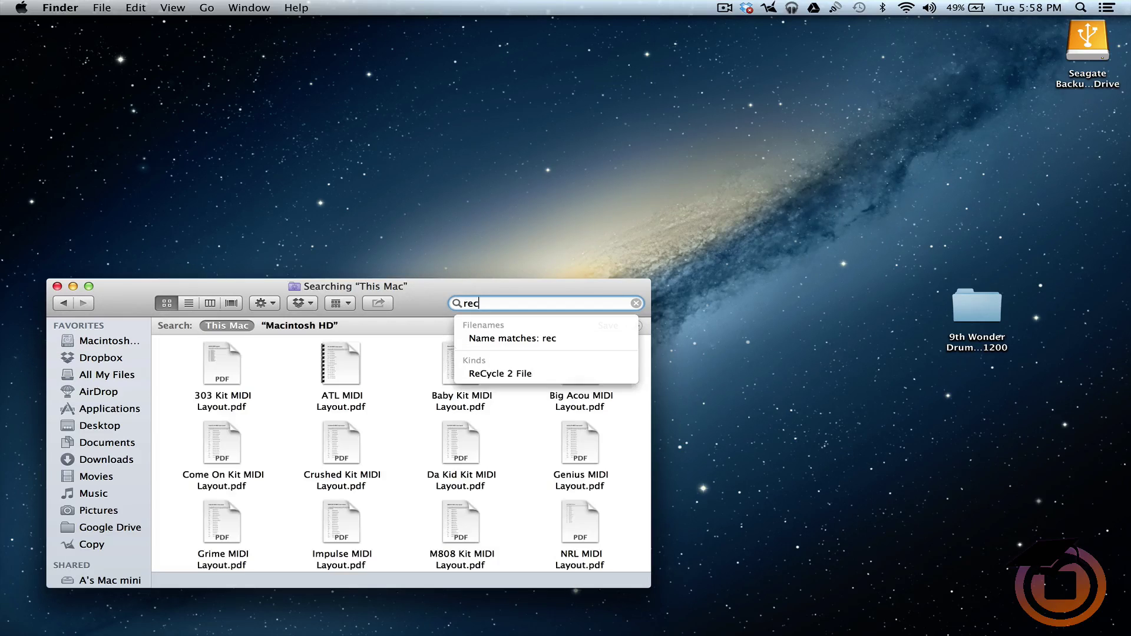
pyautogui.write('ources')
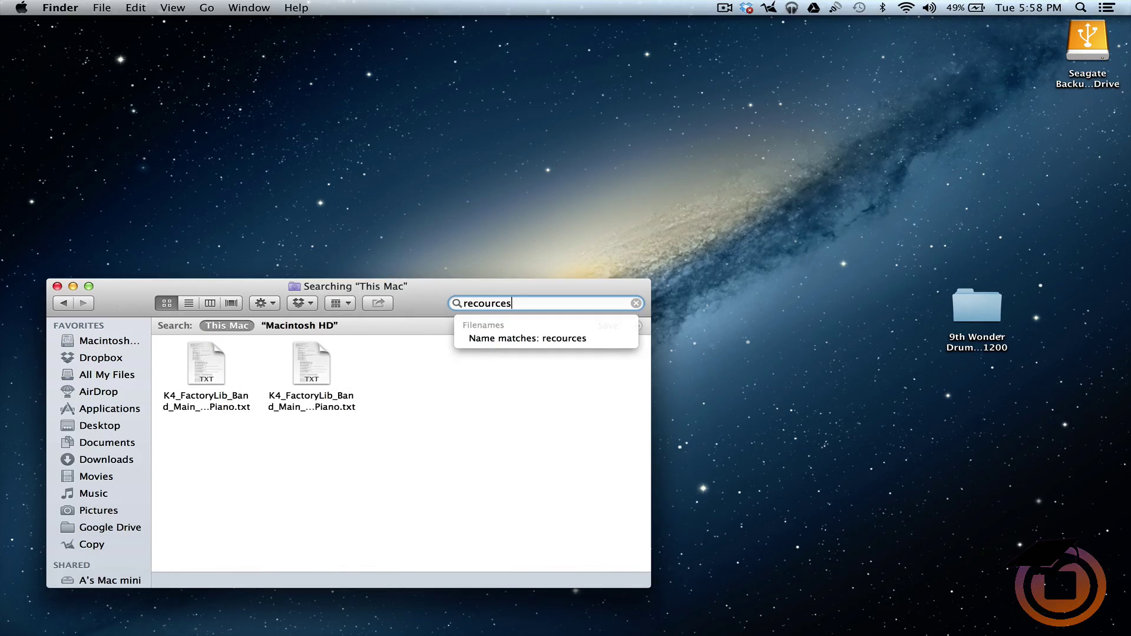
pyautogui.press('Return')
pyautogui.scroll(-15, 366, 490)
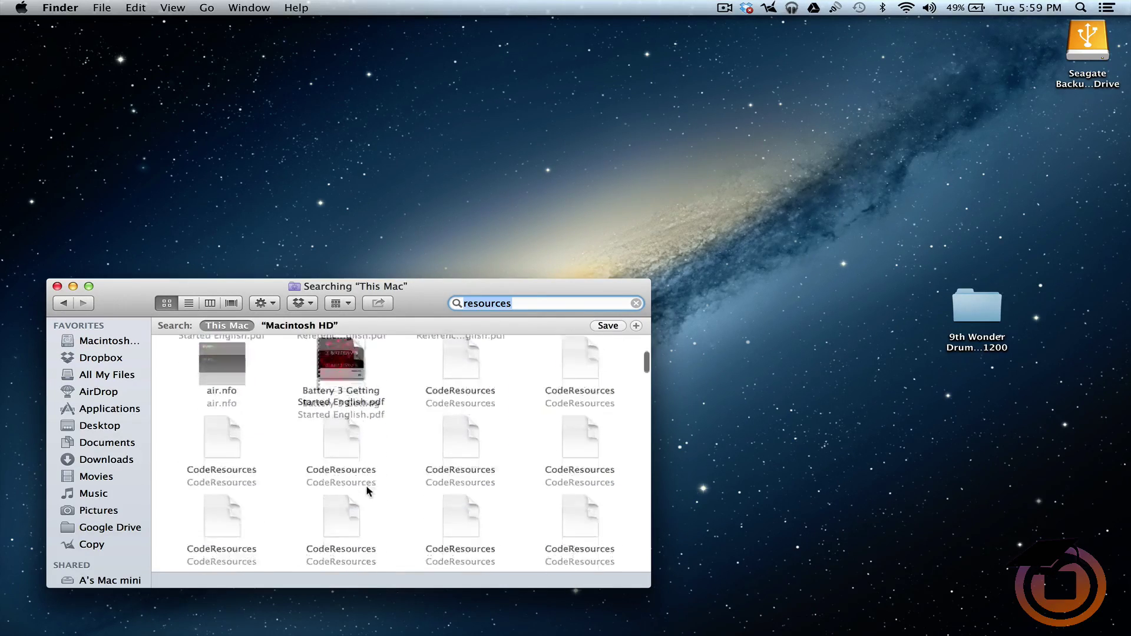
pyautogui.scroll(-10, 367, 490)
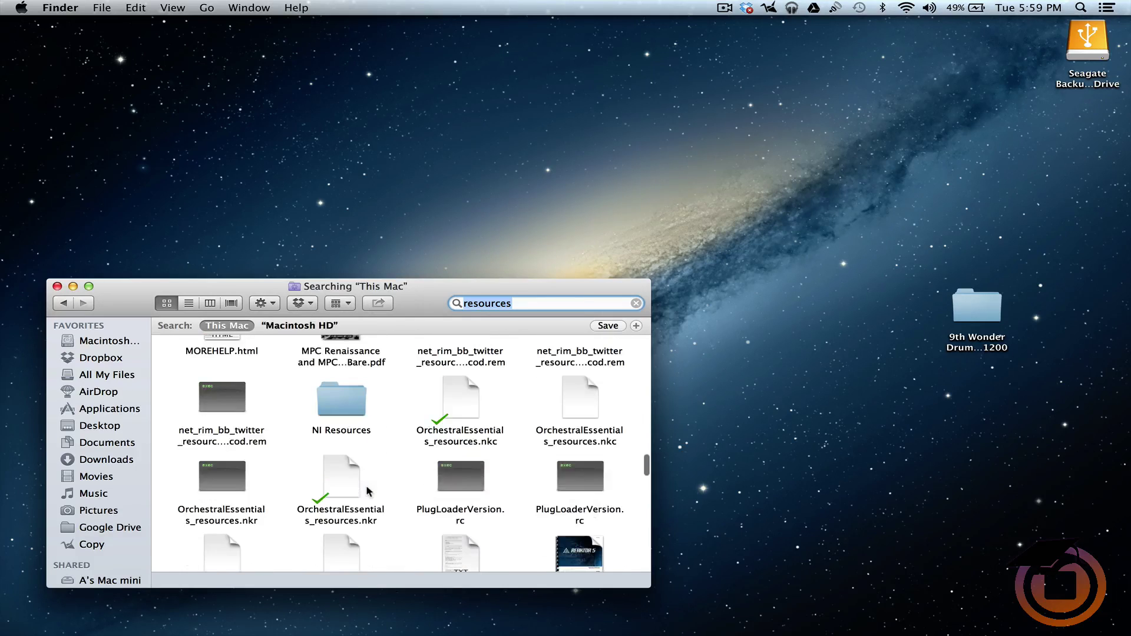
pyautogui.doubleClick(340, 414)
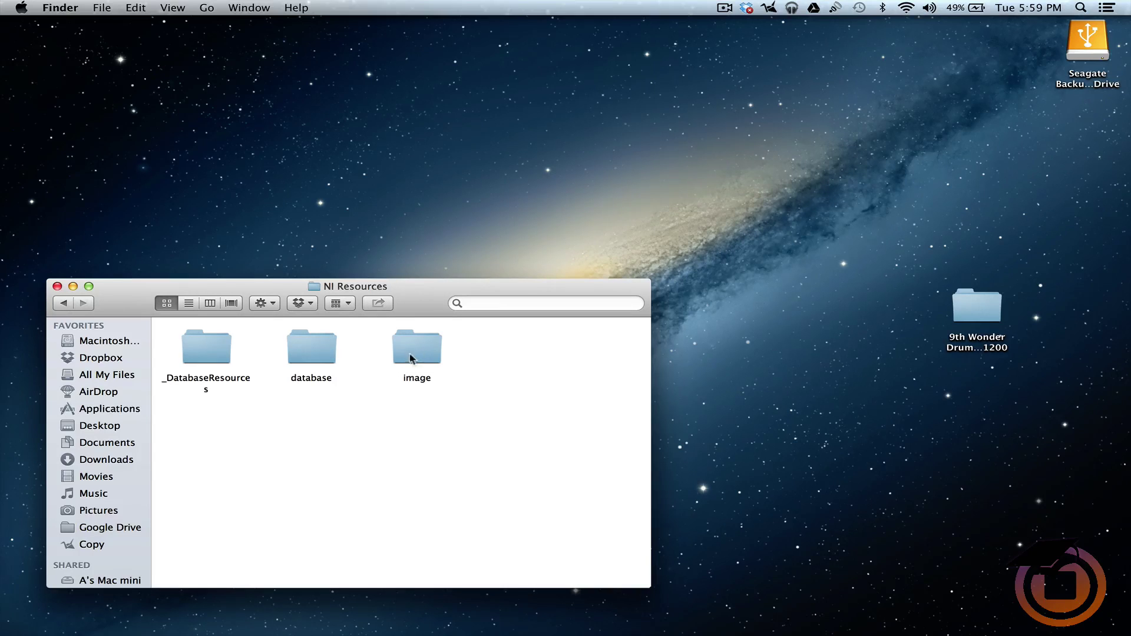
pyautogui.doubleClick(415, 352)
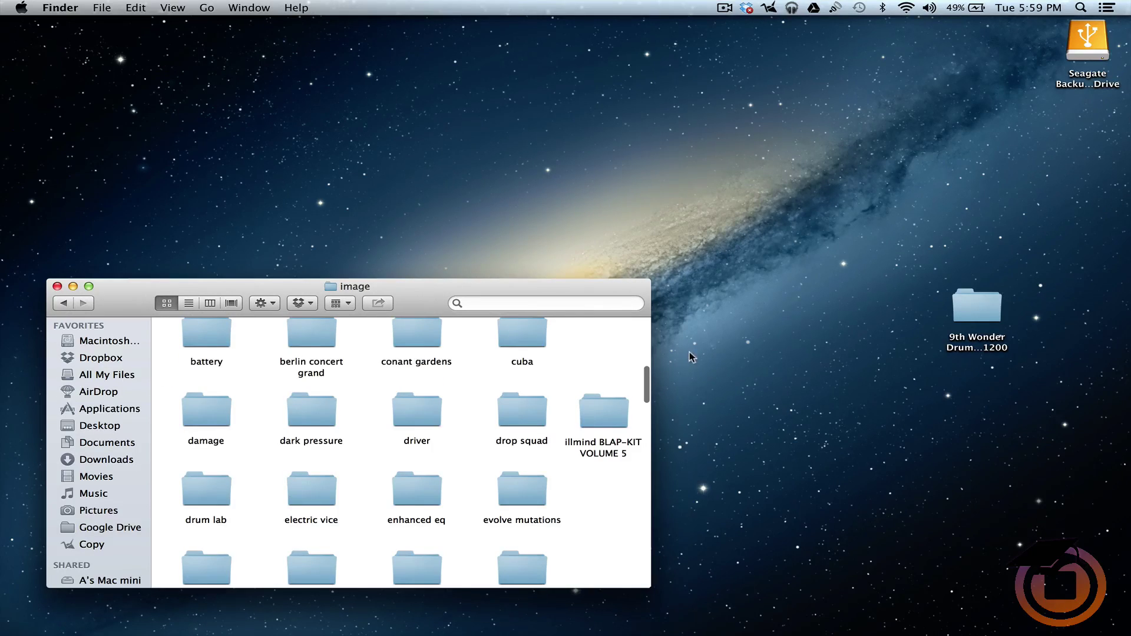
# - Drag the 9th Wonder Drum Kit SP1200 folder from the desktop into image and close the window
pyautogui.moveTo(991, 309); pyautogui.dragTo(613, 339)
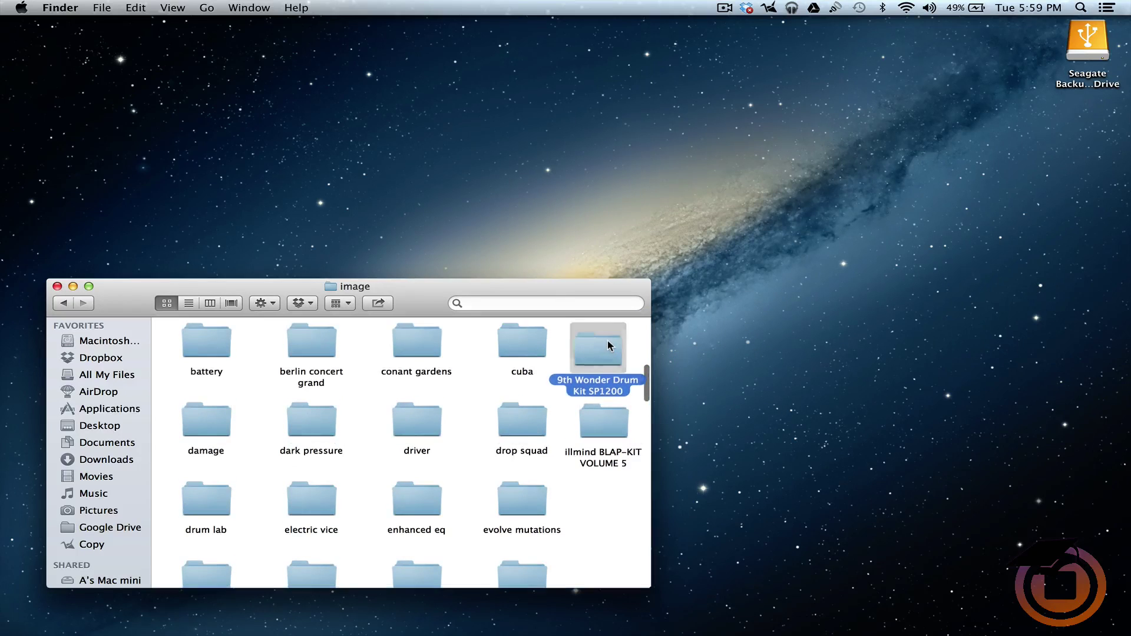
pyautogui.click(717, 412)
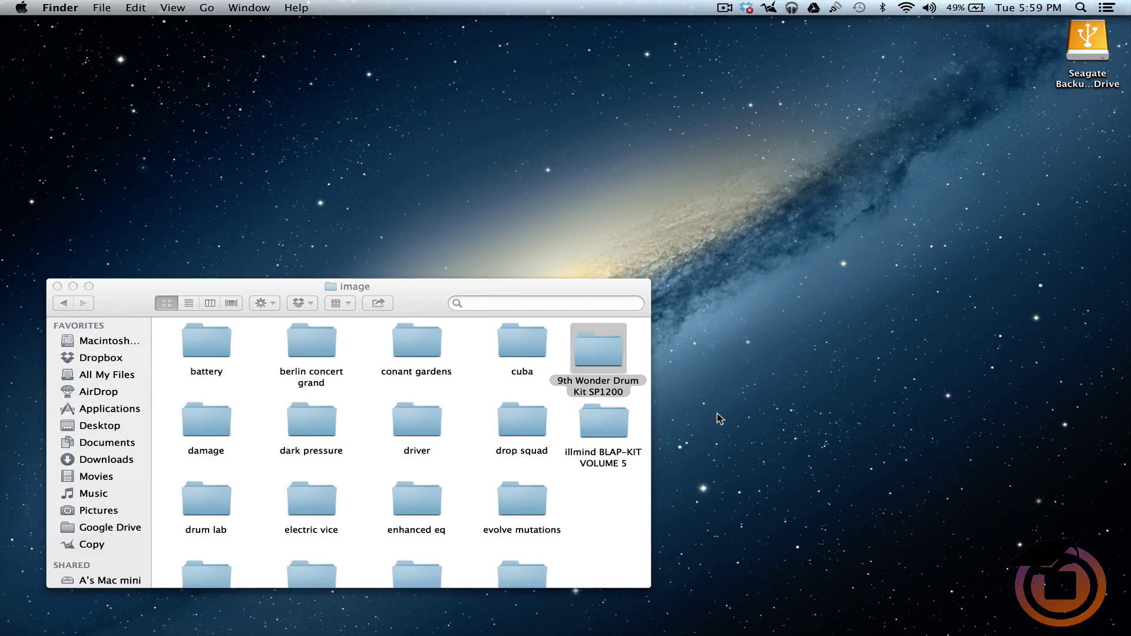
pyautogui.click(57, 287)
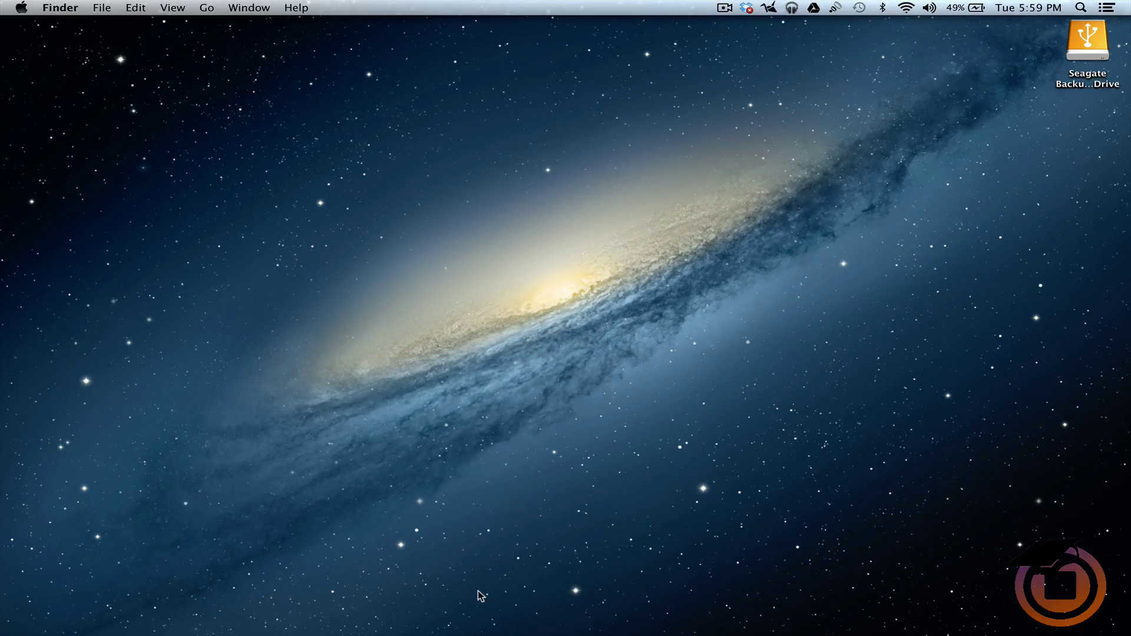
# - Launch Maschine 2 and go to Preferences > Library > User locations
pyautogui.moveTo(496, 632)
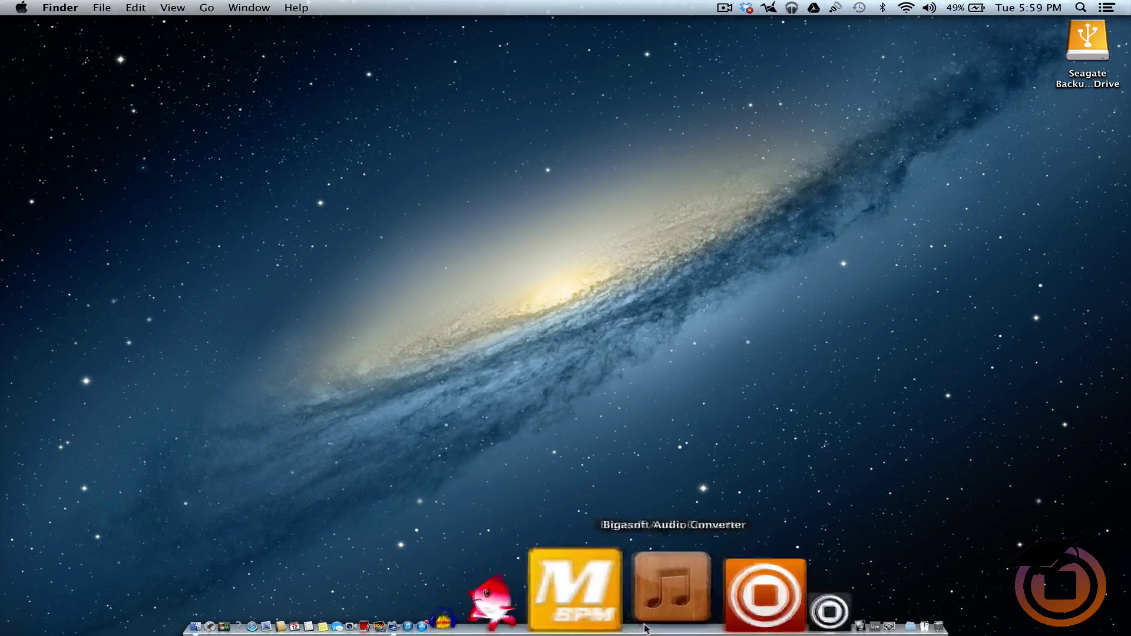
pyautogui.click(672, 618)
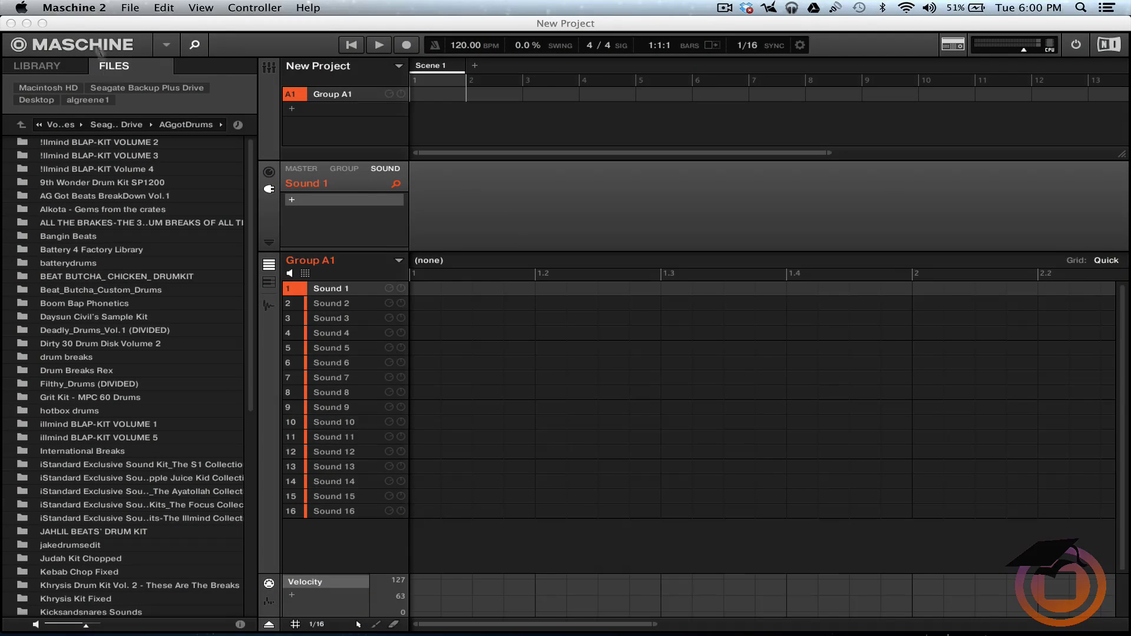
pyautogui.click(79, 10)
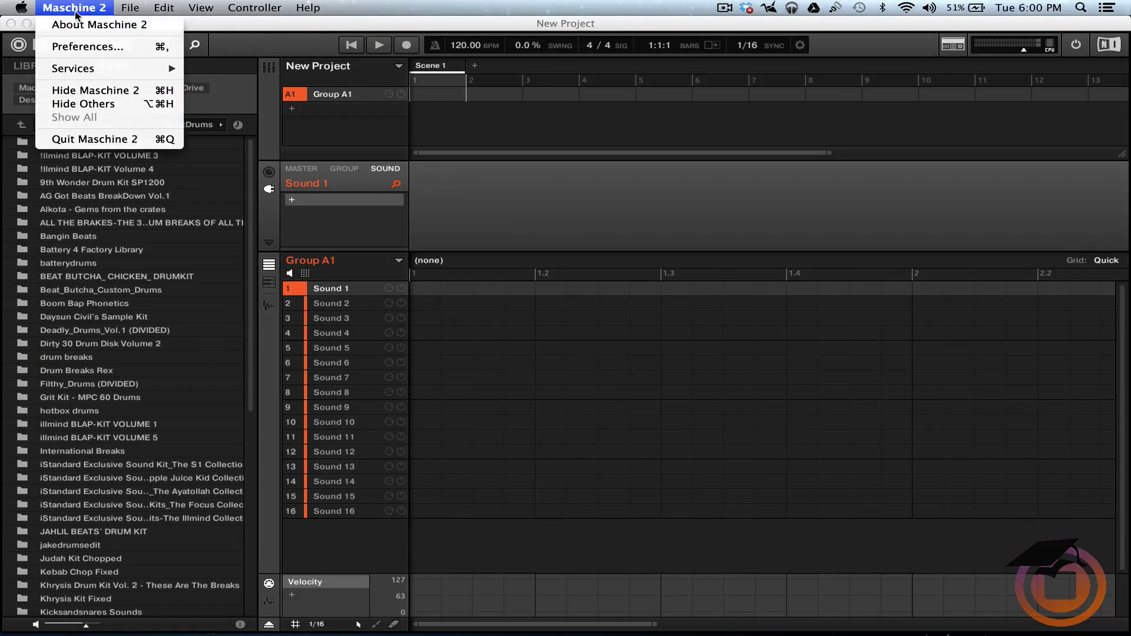
pyautogui.click(84, 48)
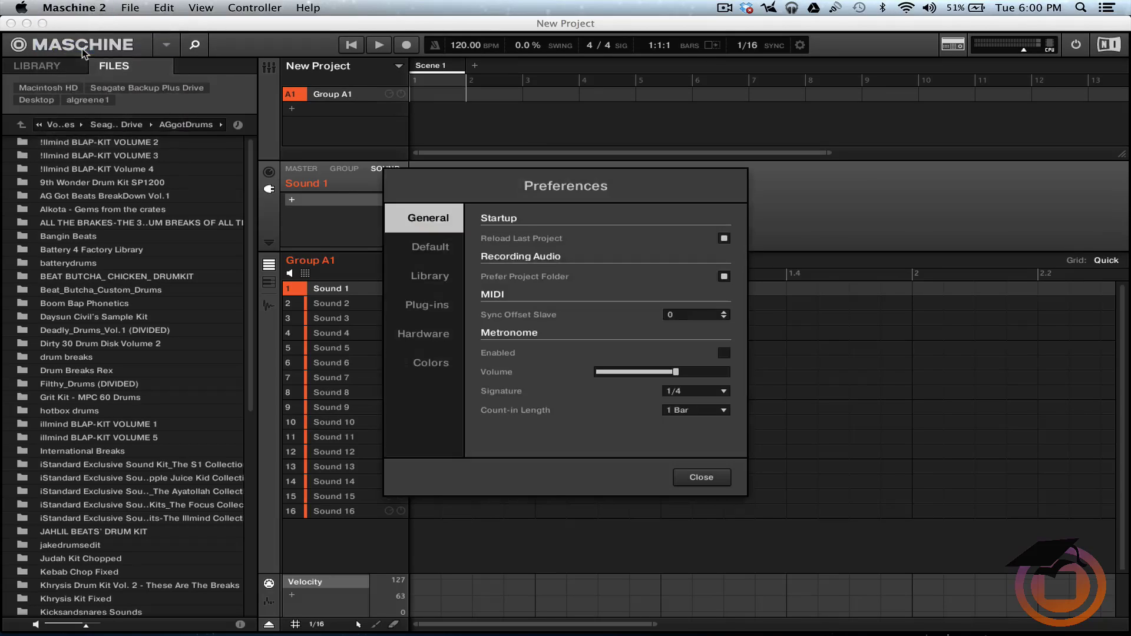
pyautogui.click(437, 281)
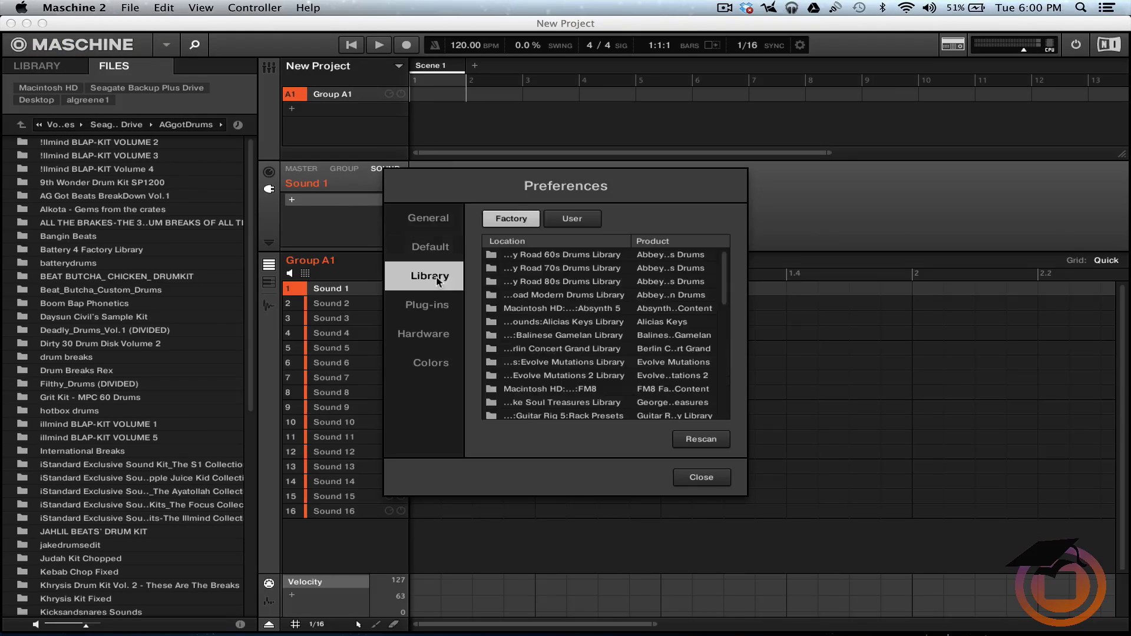
pyautogui.click(572, 219)
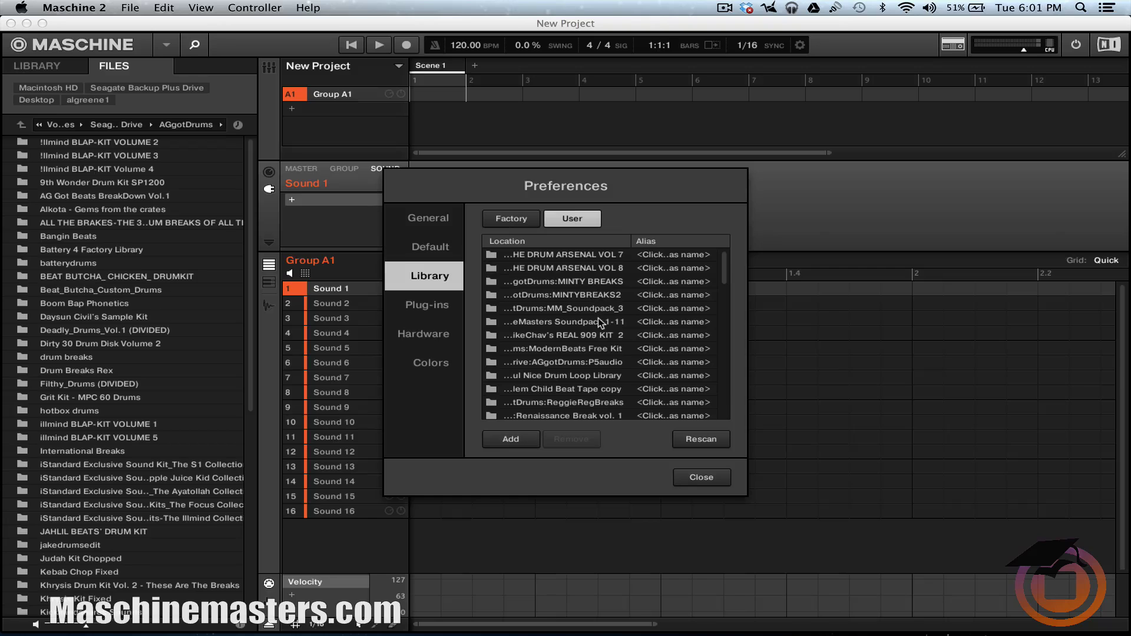
# - Rescan the 9th Wonder Drum Kit SP1200 user location and close Preferences
pyautogui.scroll(-5, 598, 318)
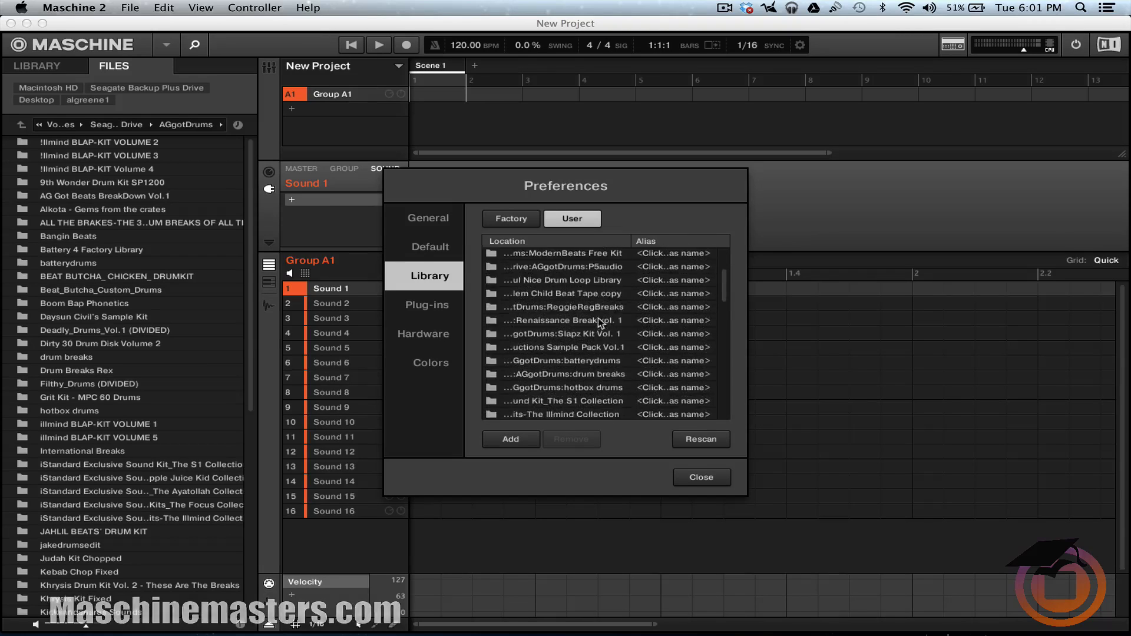
pyautogui.scroll(-10, 599, 317)
pyautogui.scroll(-15, 599, 317)
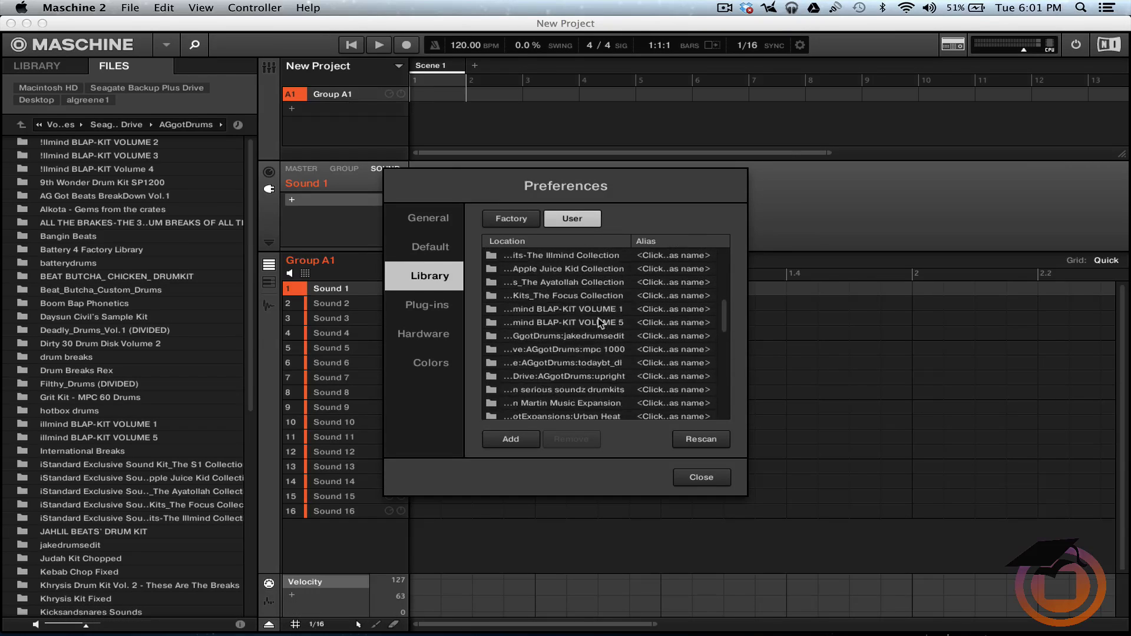
pyautogui.scroll(-10, 598, 317)
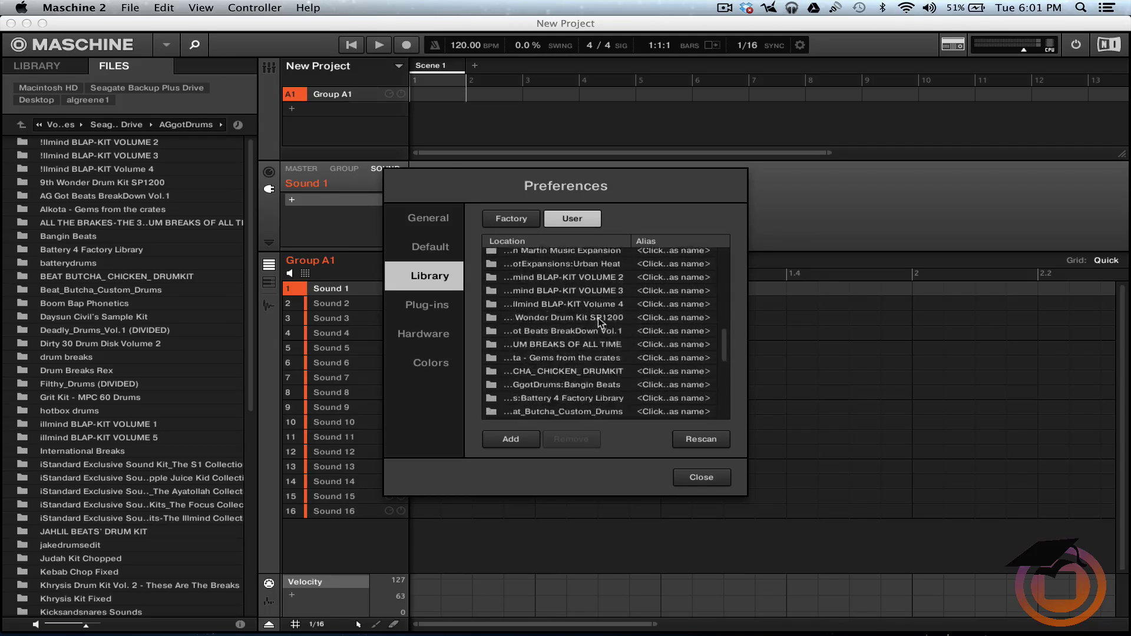
pyautogui.click(564, 275)
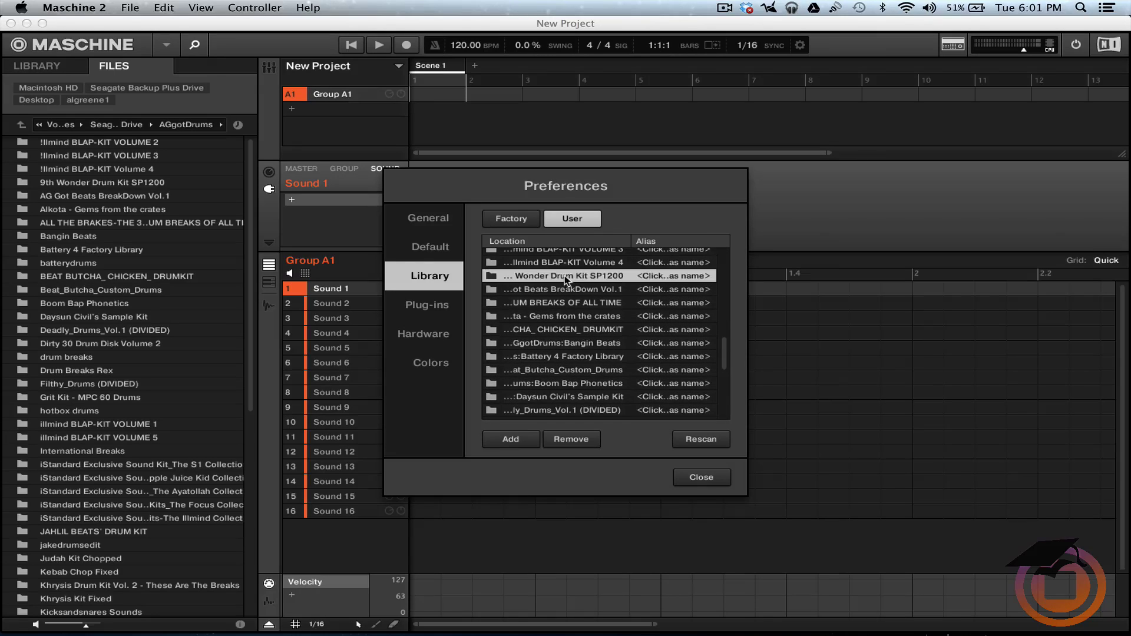
pyautogui.click(697, 440)
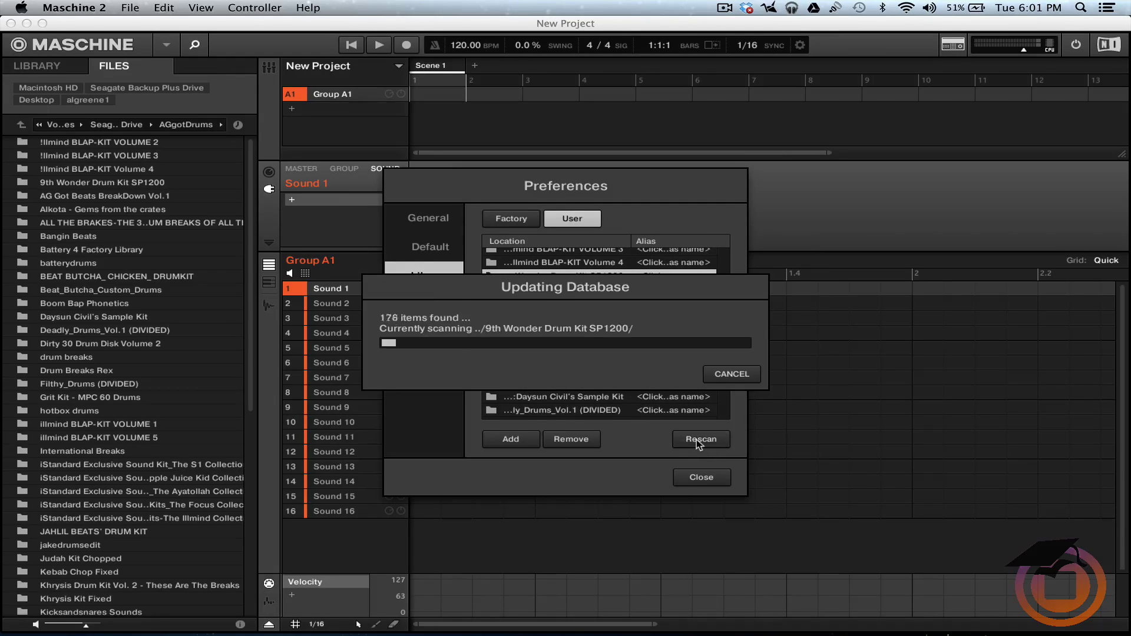
pyautogui.click(698, 477)
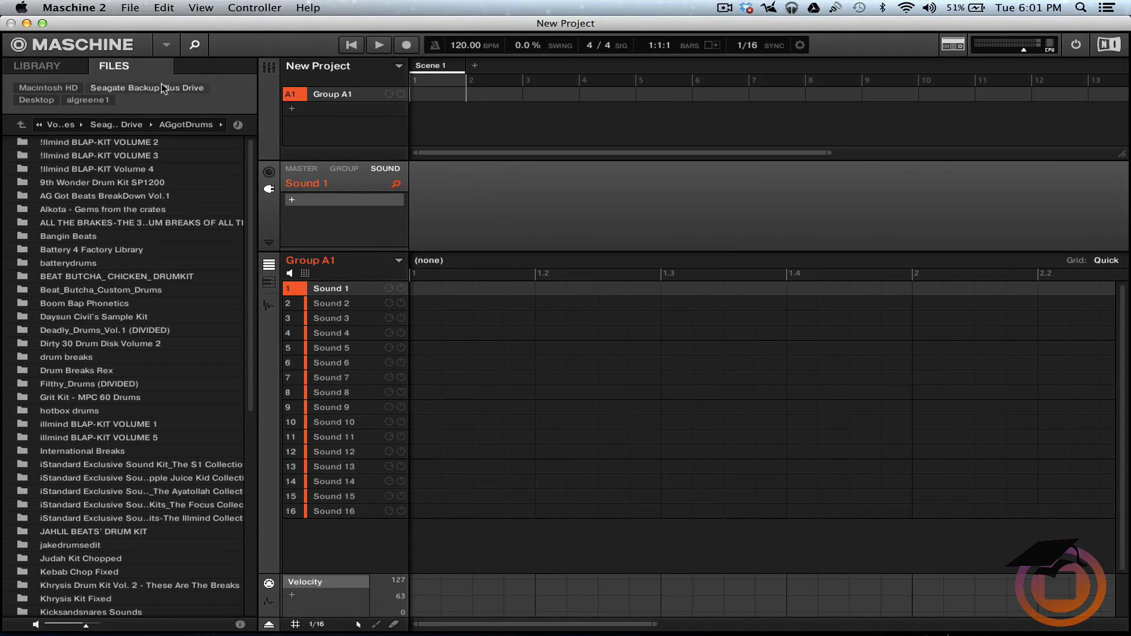
# - Show the LIBRARY's User sample tiles and open the 9th Wonder kit with its custom artwork
pyautogui.click(54, 66)
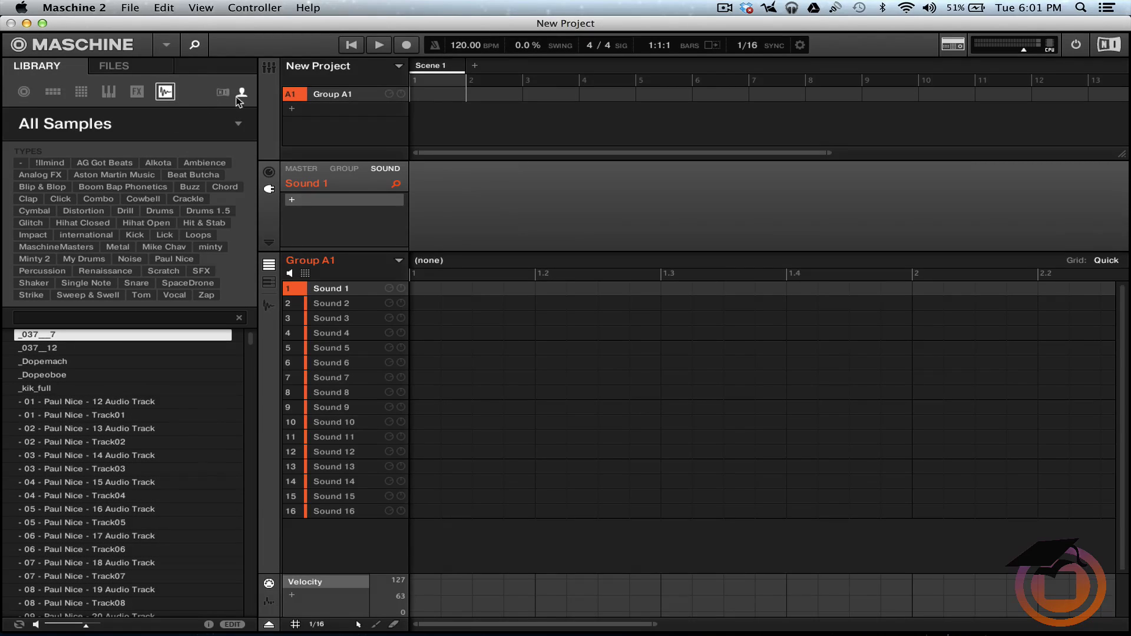
pyautogui.click(236, 125)
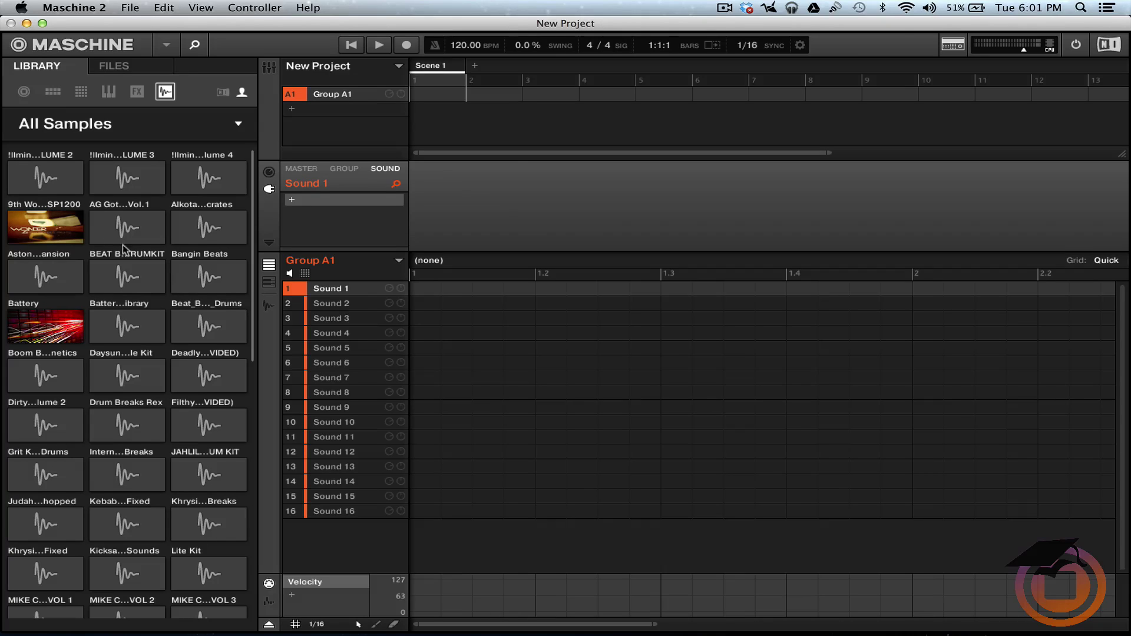
pyautogui.click(29, 227)
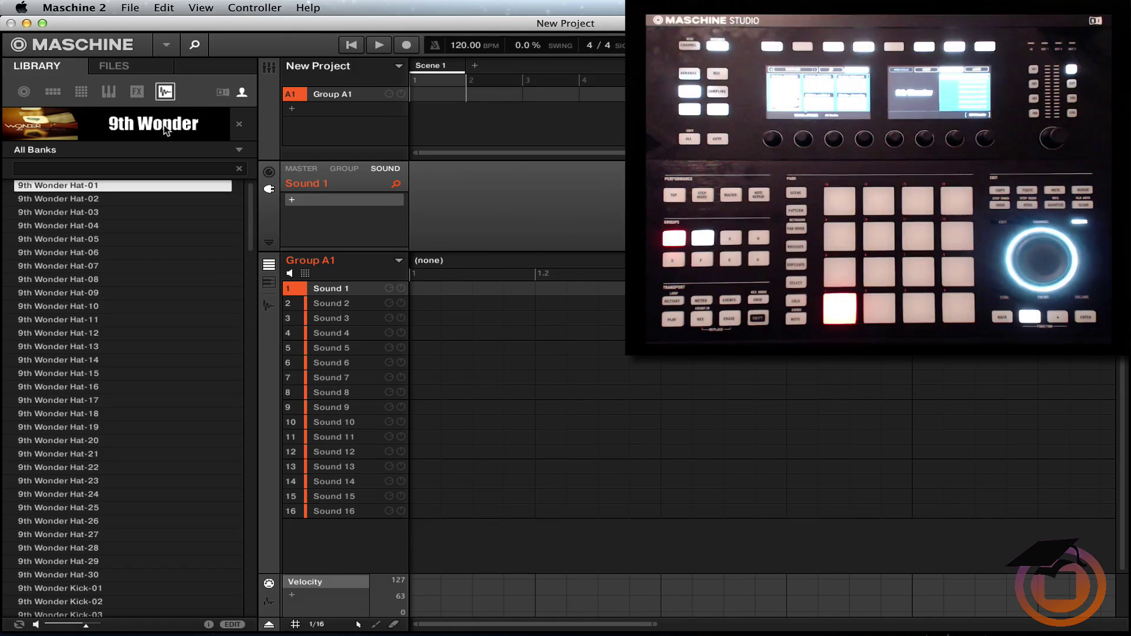
pyautogui.click(165, 126)
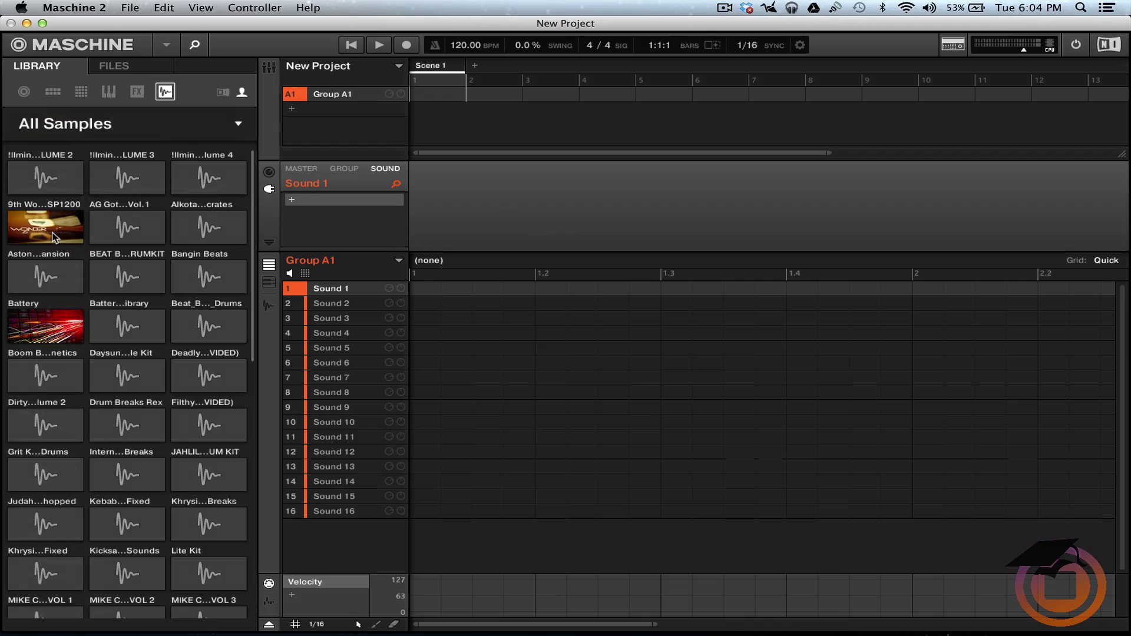